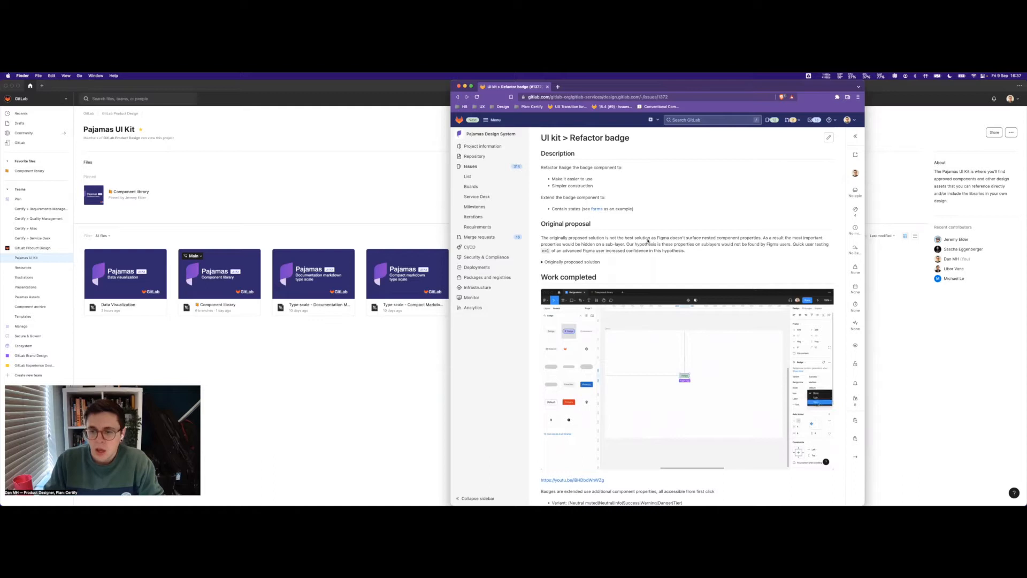
Open the Single stat component's Figma link from the Component updates table of the Refactor badge issue.
scroll(647, 241, down, 5)
scroll(647, 241, down, 4)
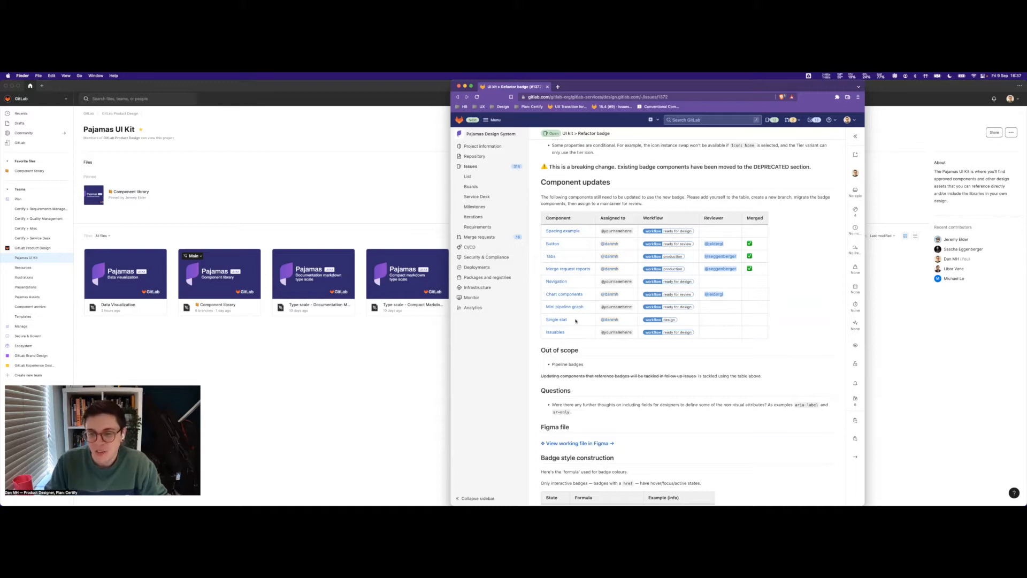
click(576, 321)
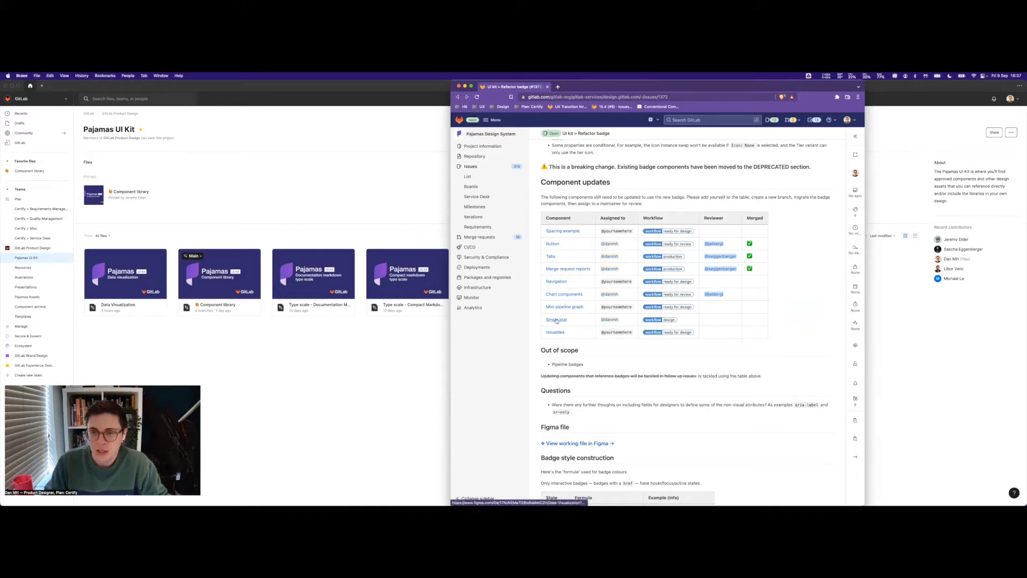
click(556, 320)
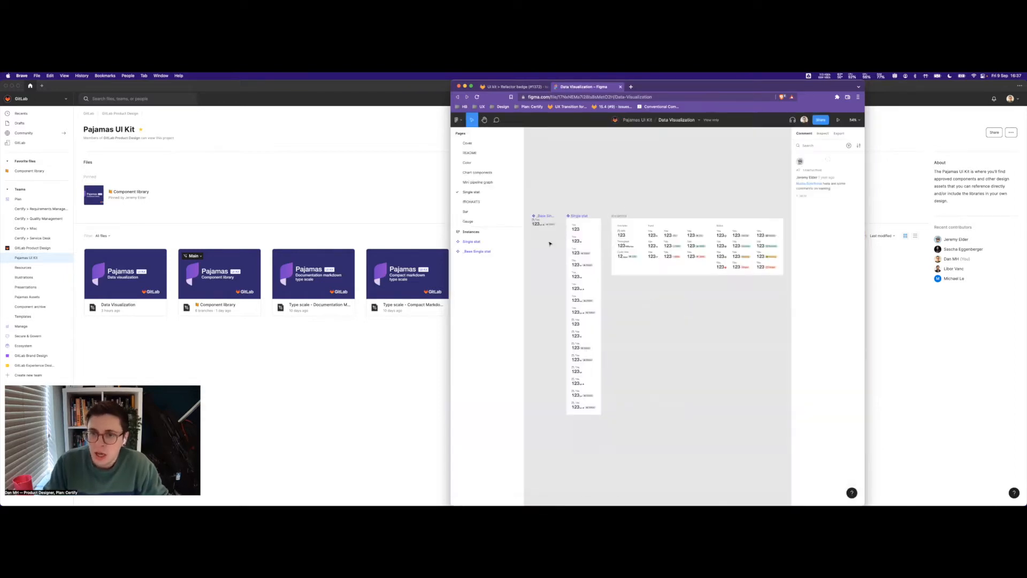
Examine the Single stat variants and the Examples, Trend and Status instances that use badges.
scroll(550, 243, up, 5)
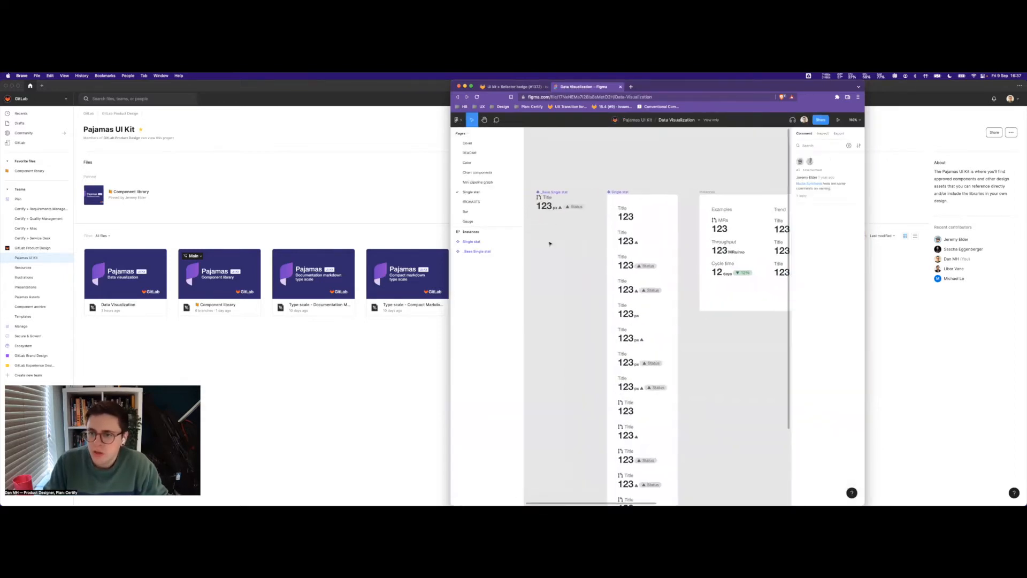
scroll(556, 242, right, 3)
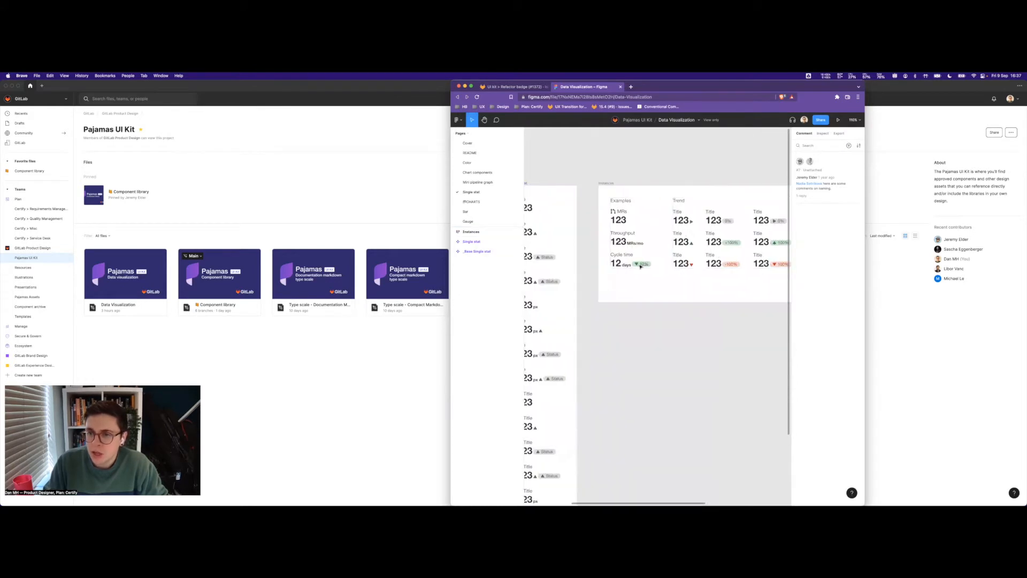
scroll(626, 247, right, 3)
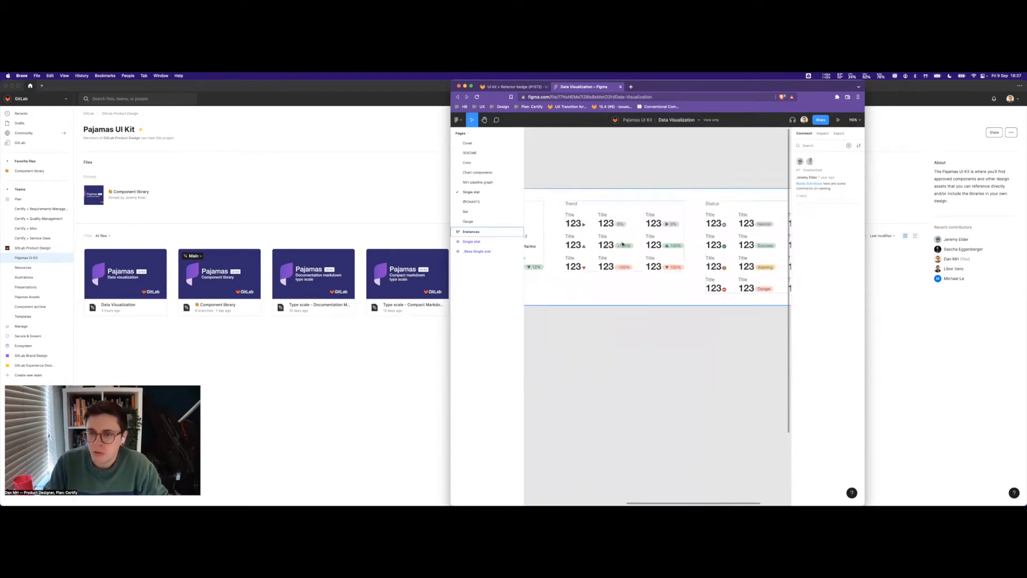
scroll(622, 244, right, 3)
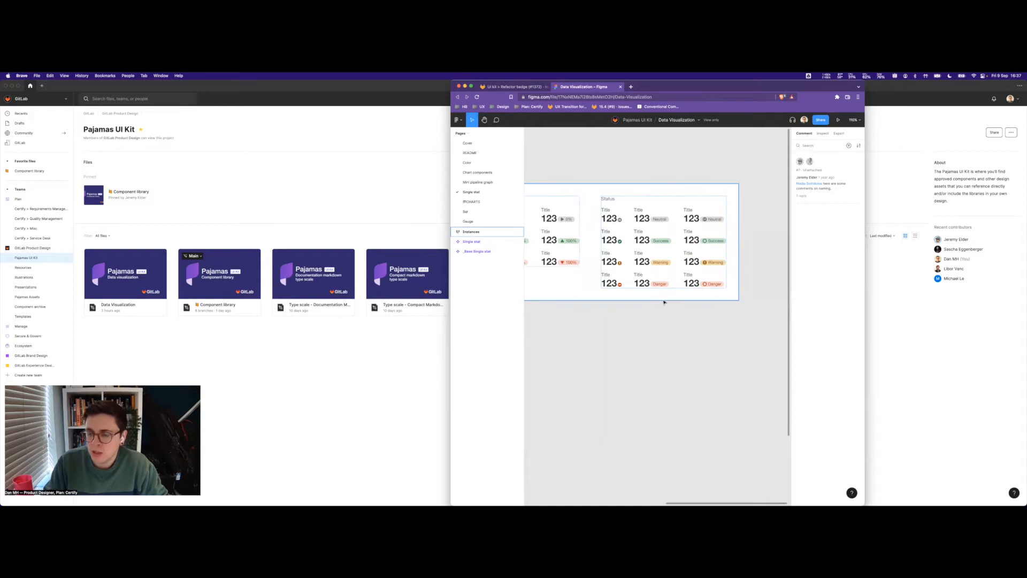
scroll(664, 302, left, 5)
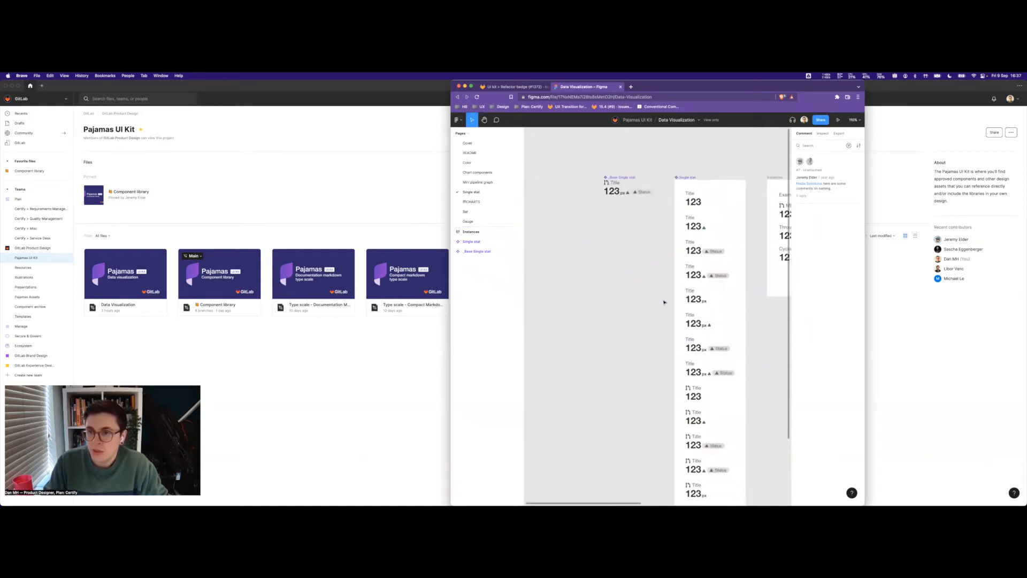
scroll(684, 406, right, 5)
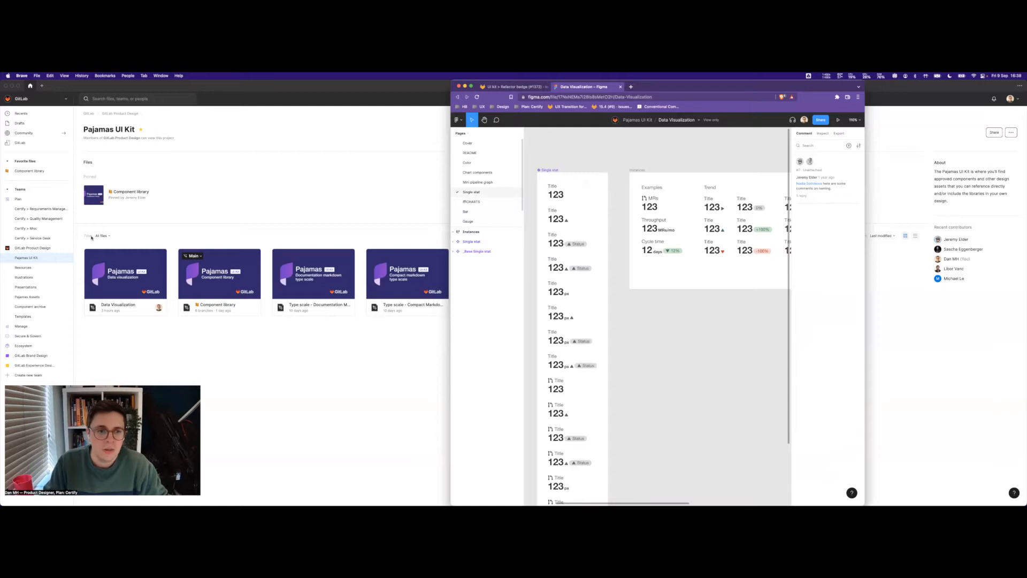
Open the Data Visualization file in the Figma desktop app and create a branch named with #1372, the author's username and single-stat-badge-migration.
click(291, 230)
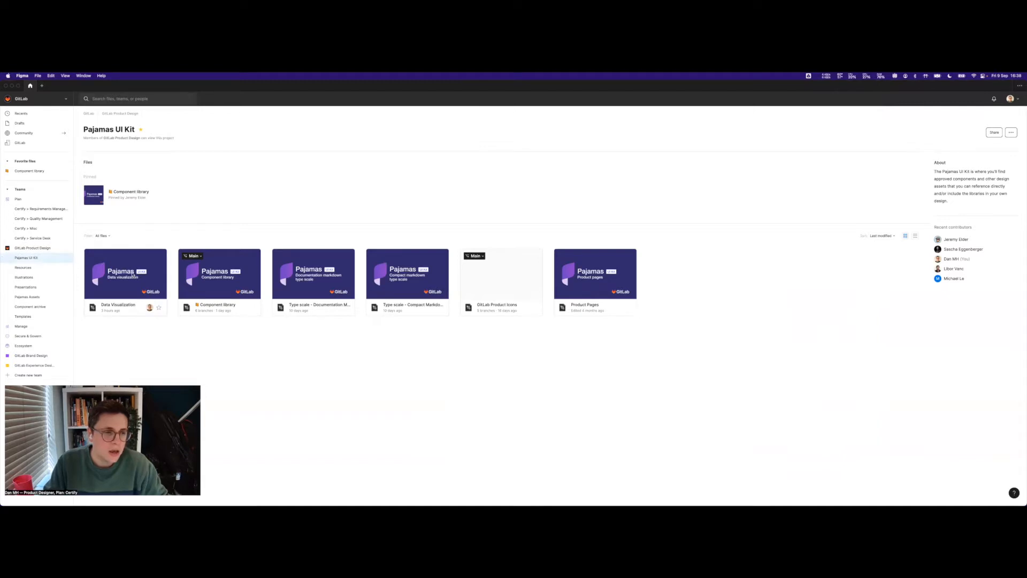
double_click(133, 286)
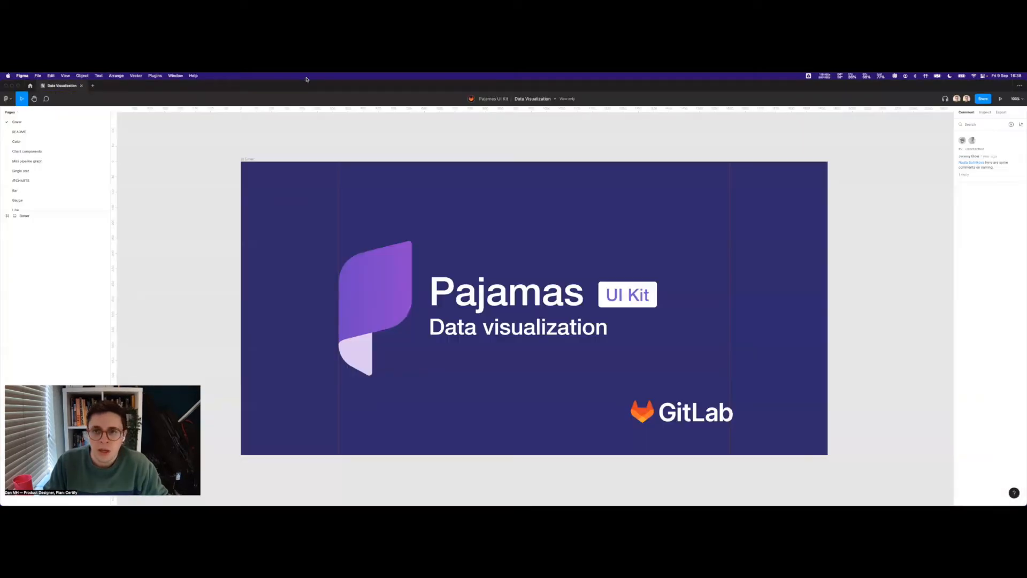
click(556, 99)
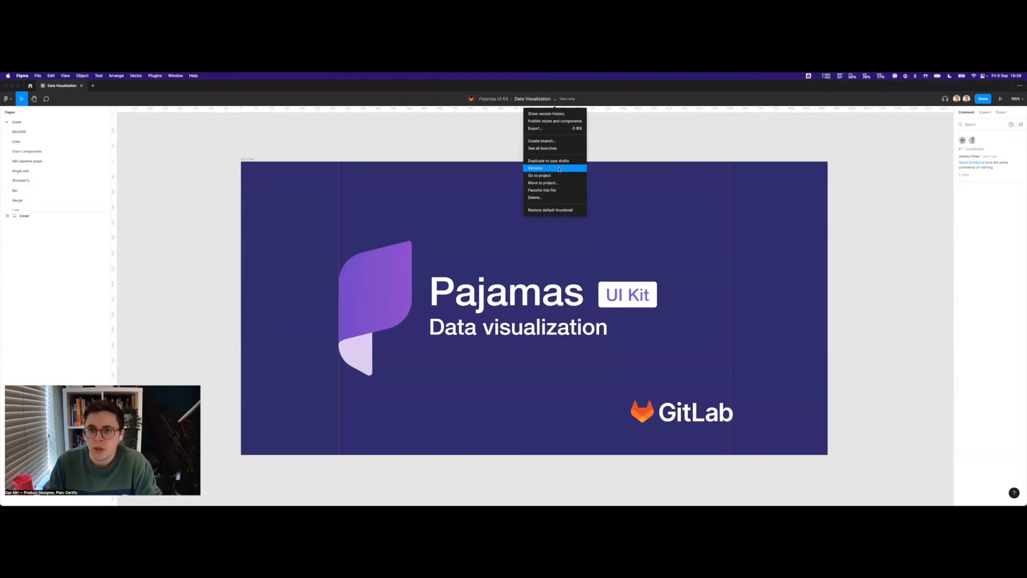
click(561, 141)
text(#1372-danm)
key(super+Tab)
click(521, 87)
key(super+Tab)
text(h-sing)
key(super+a)
text(-badge-migration)
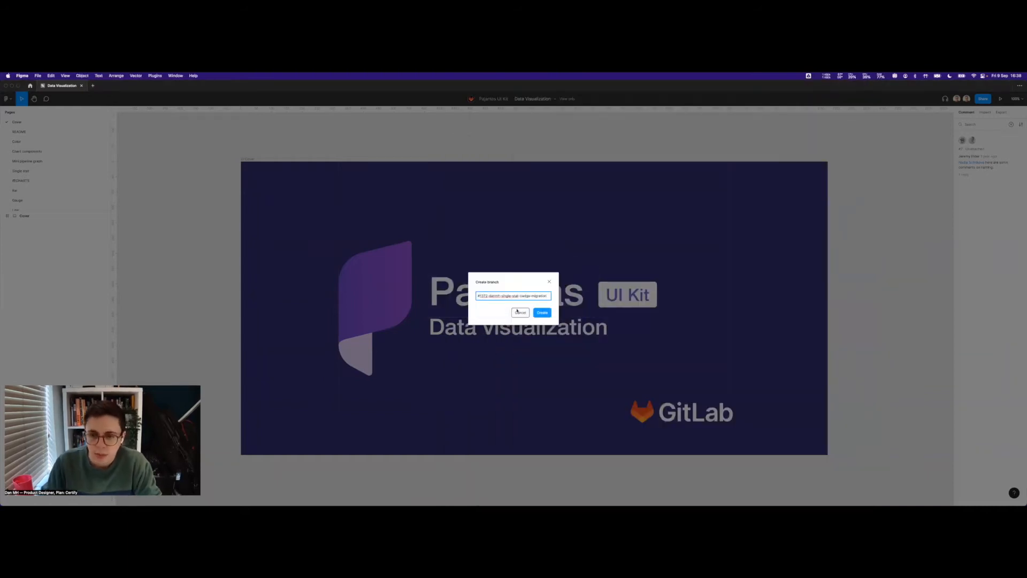
click(541, 315)
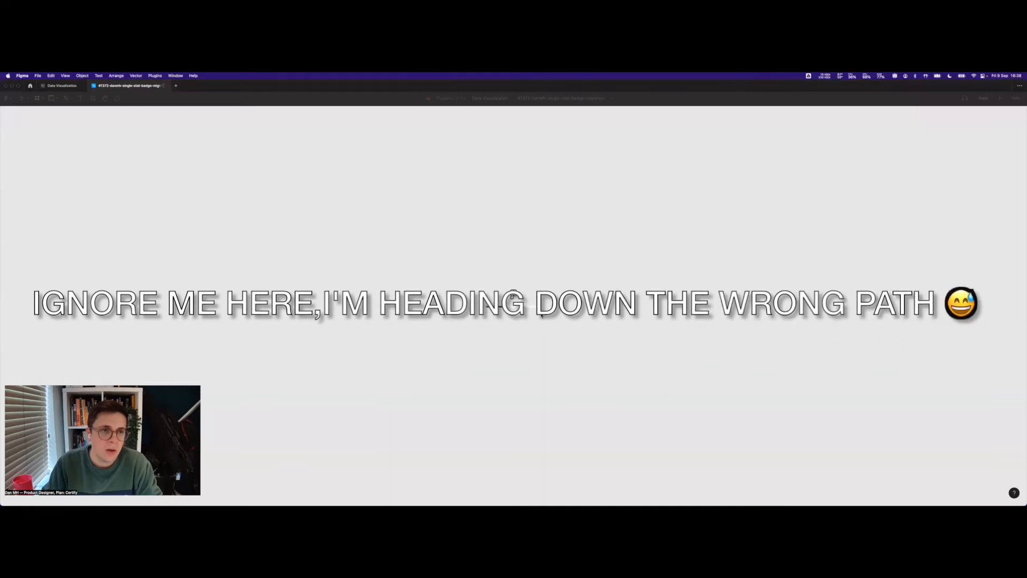
Open the Single stat page and inspect the nested layers of the Cycle time example down to its deprecated badge.
scroll(38, 187, down, 2)
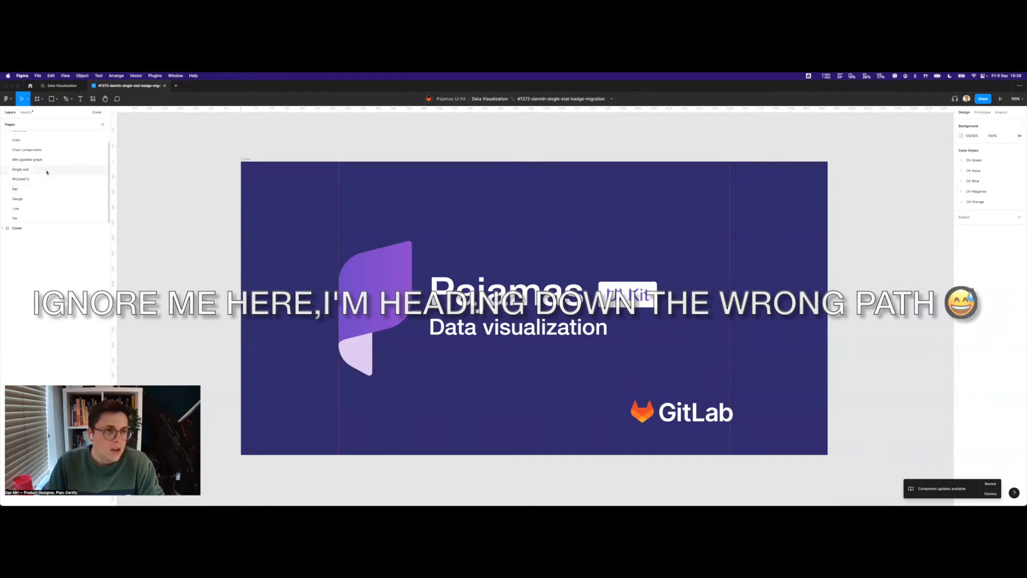
click(20, 170)
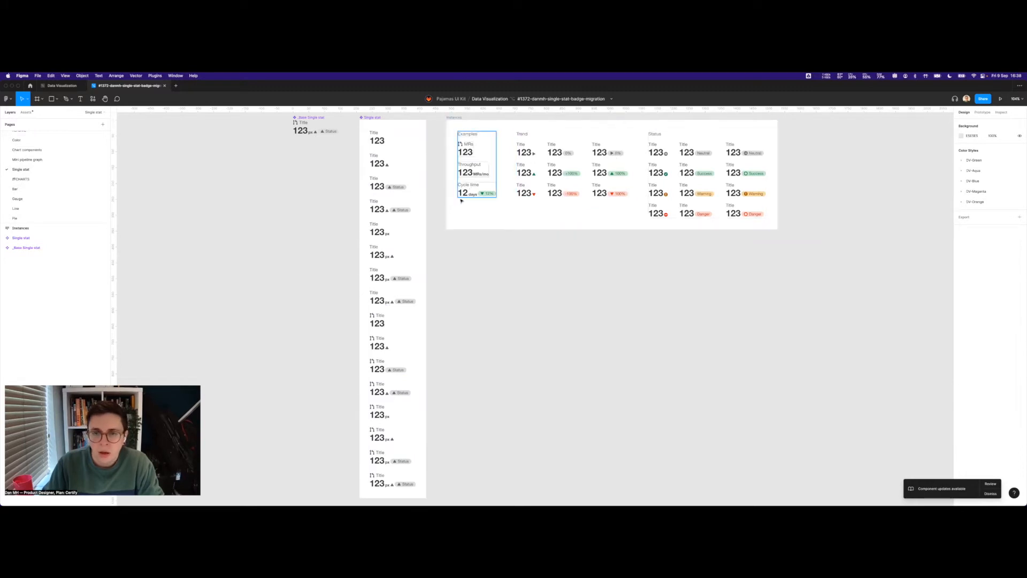
click(489, 195)
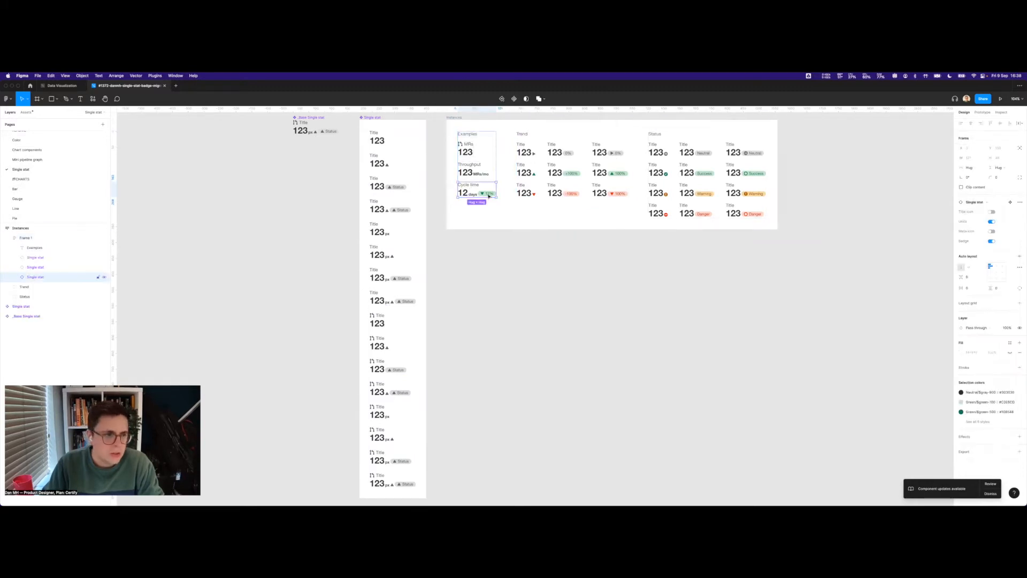
double_click(489, 196)
double_click(488, 196)
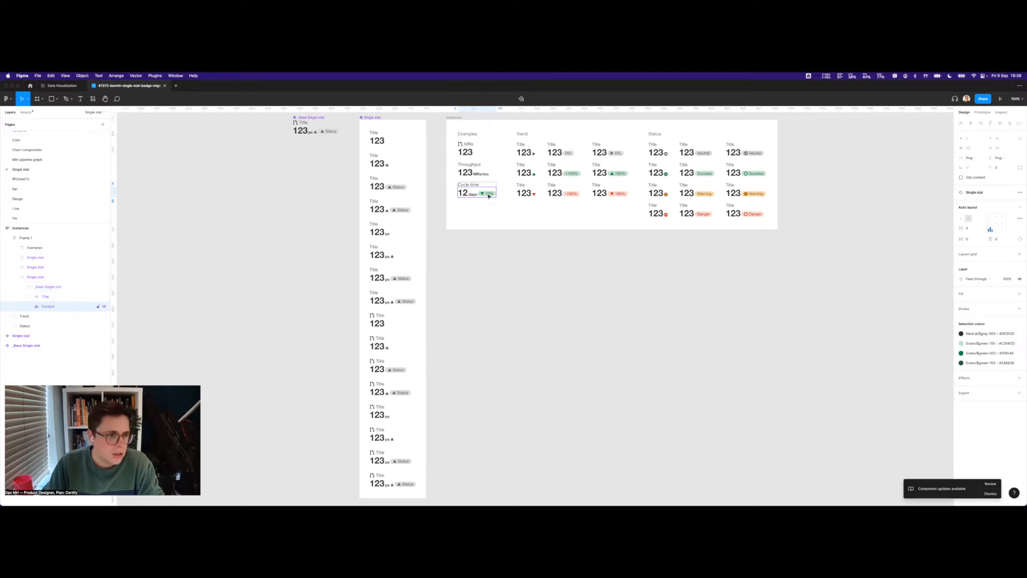
click(30, 308)
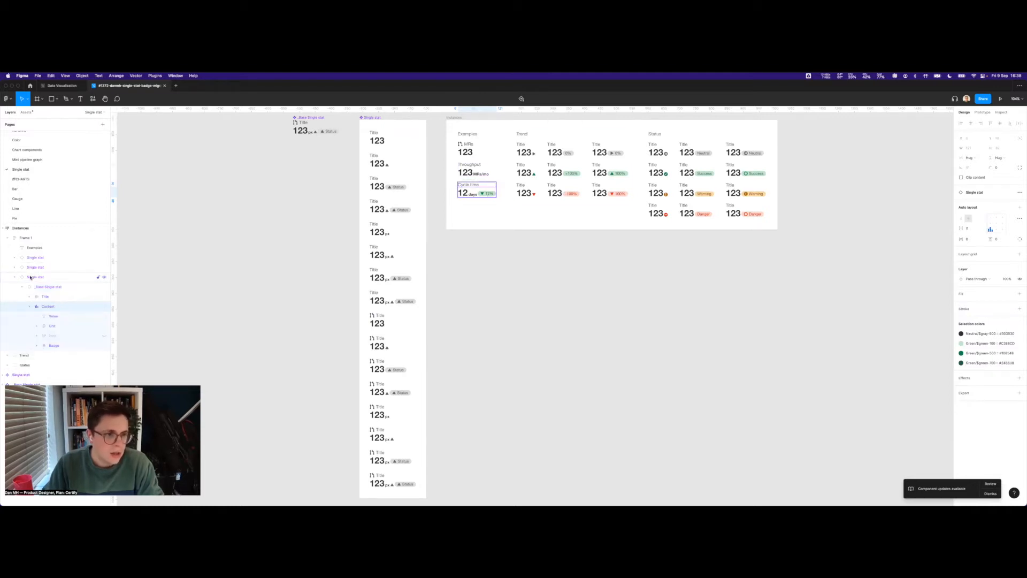
click(36, 346)
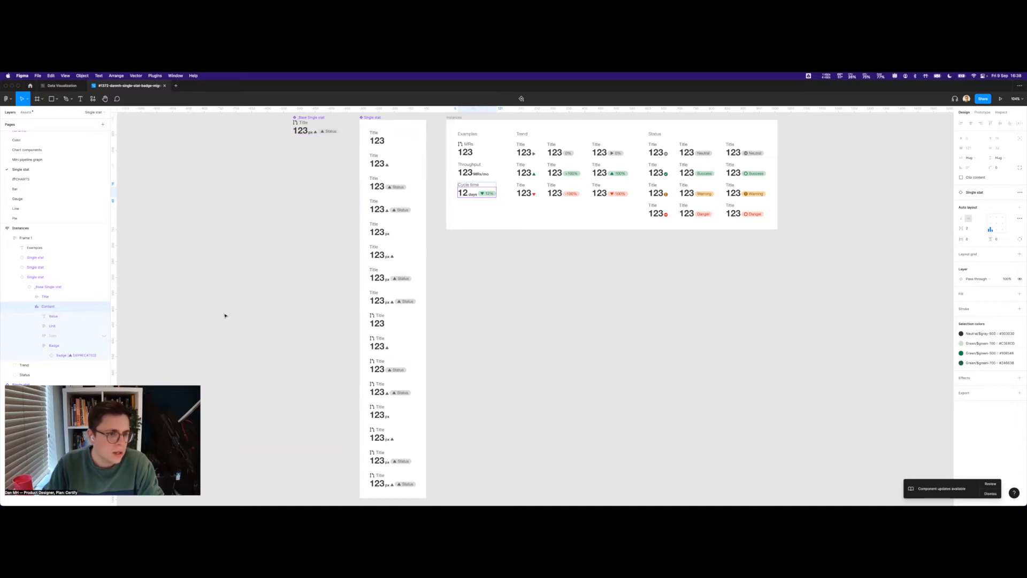
click(74, 356)
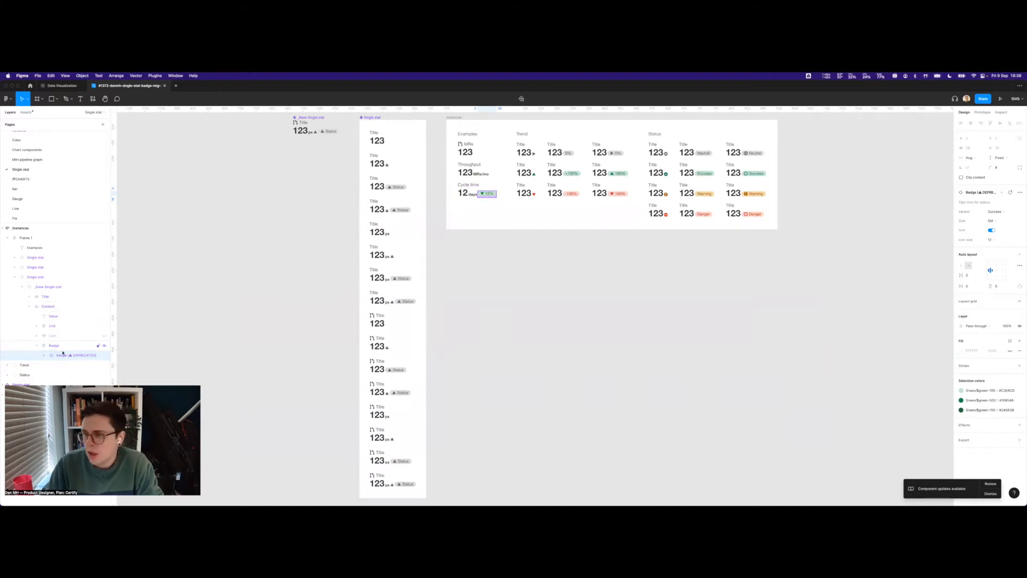
click(60, 346)
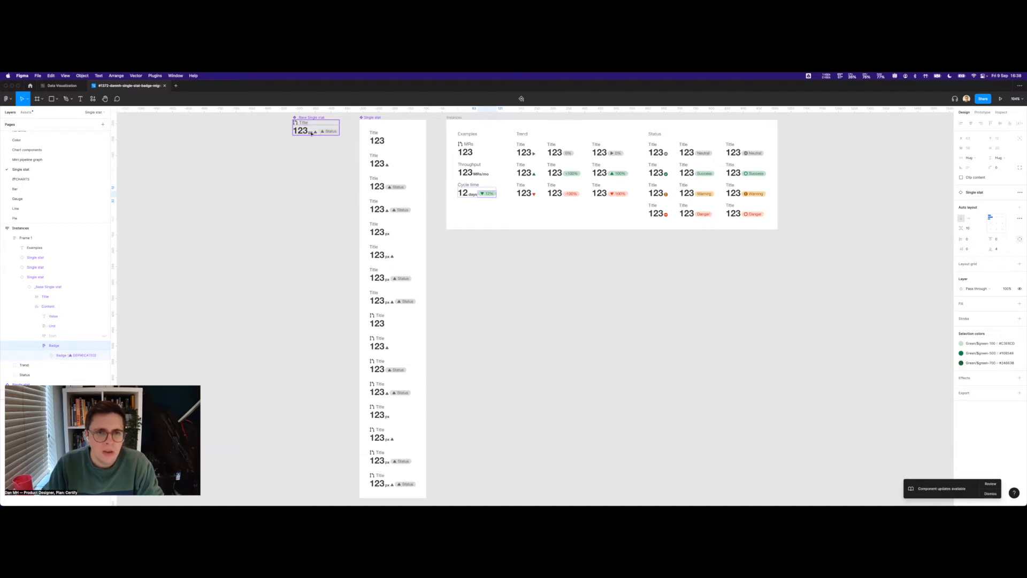
Take baseline snapshots of every top-level item on the Single stat page with the Visual Difference plugin.
scroll(439, 352, down, 3)
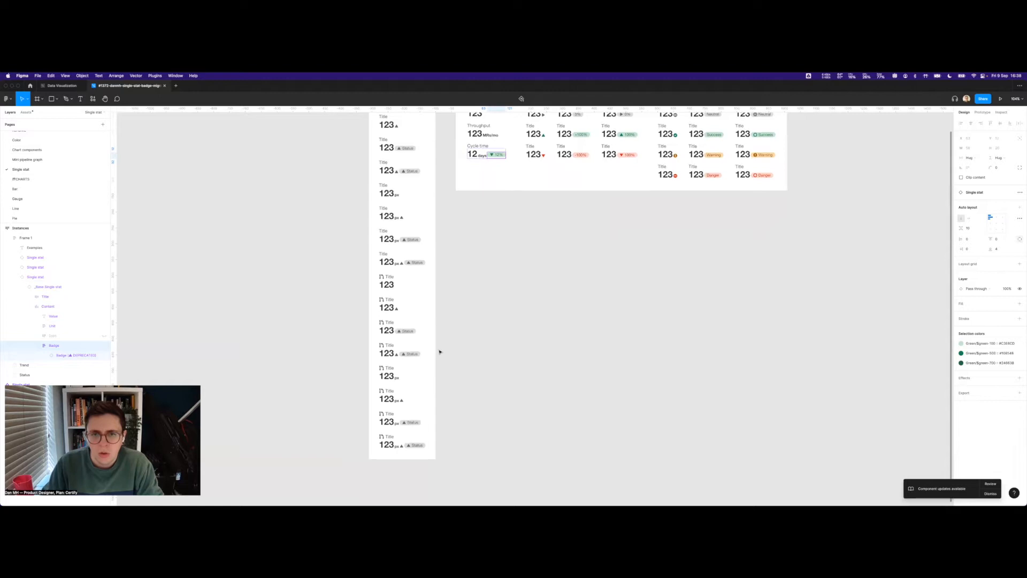
scroll(439, 351, up, 3)
click(496, 349)
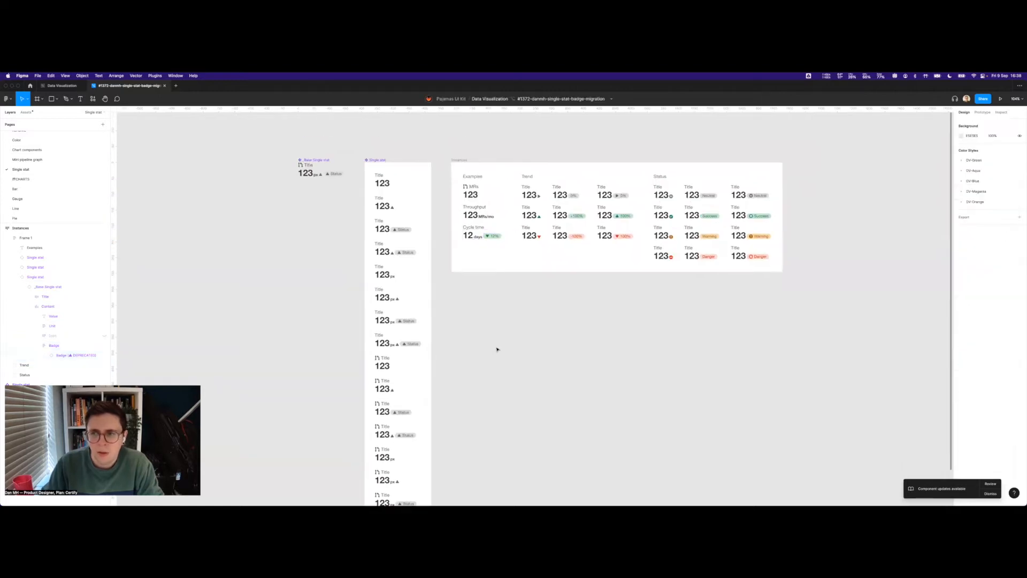
right_click(303, 261)
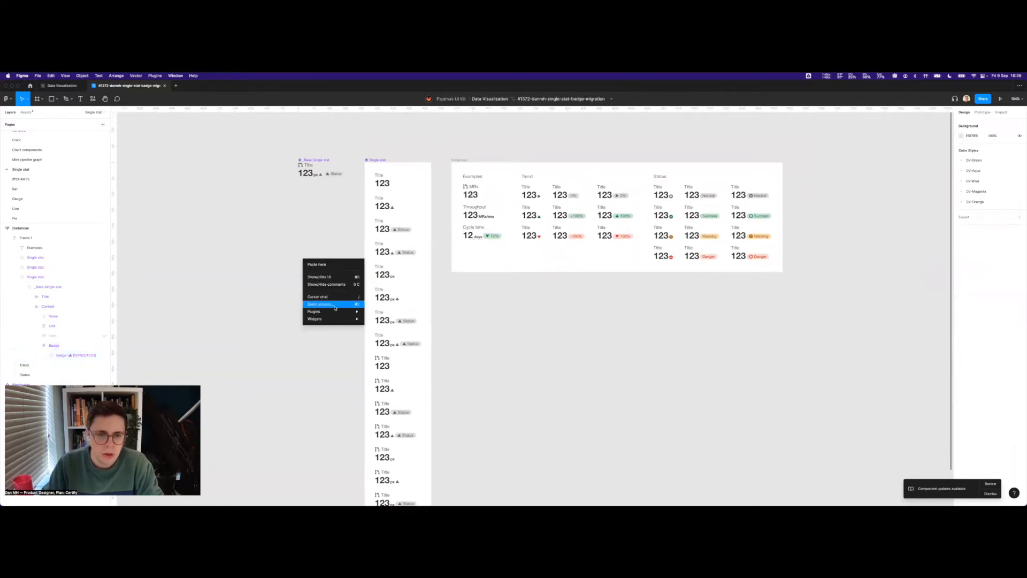
mouse_move(323, 312)
click(384, 318)
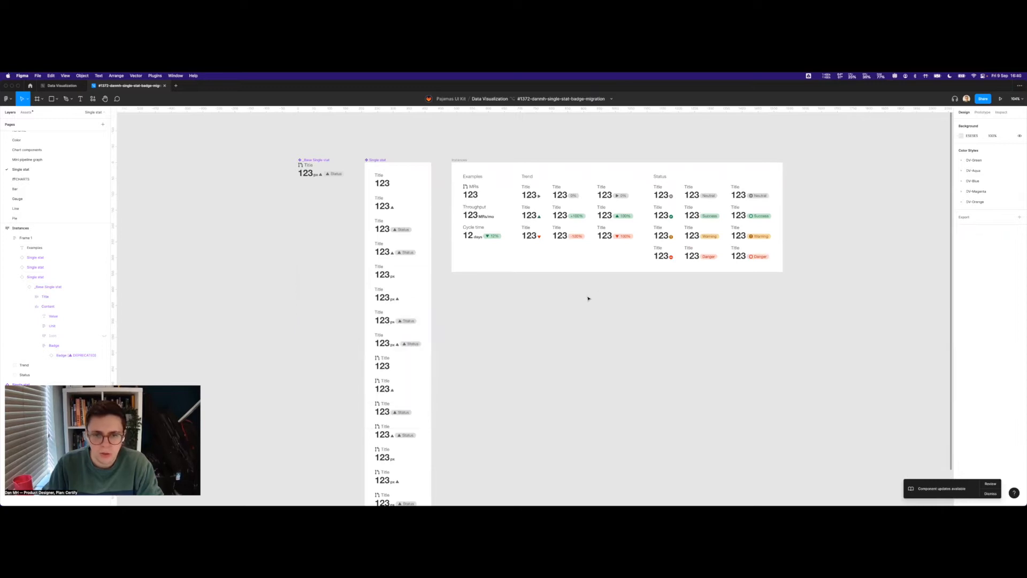
key(super+a)
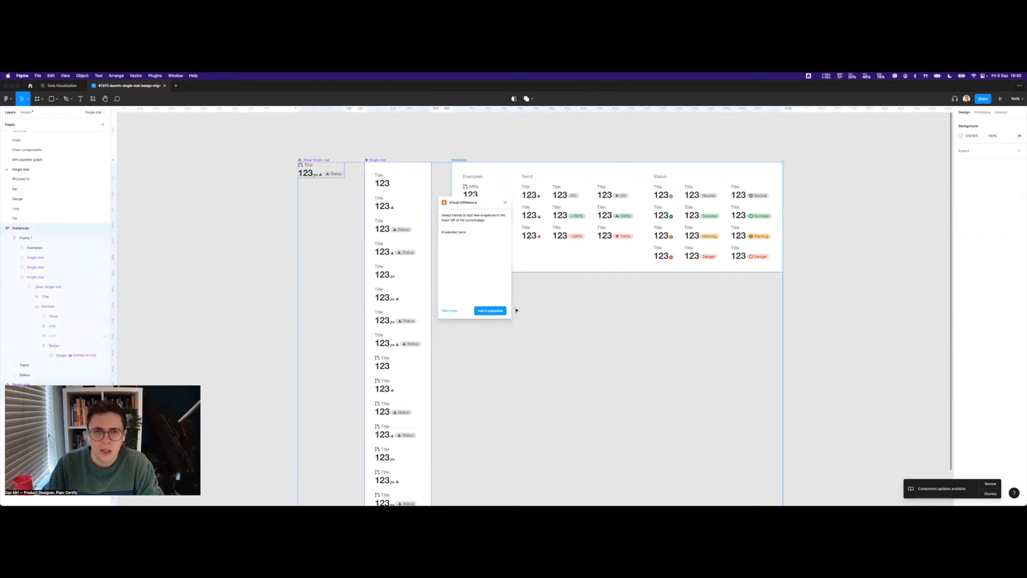
click(490, 311)
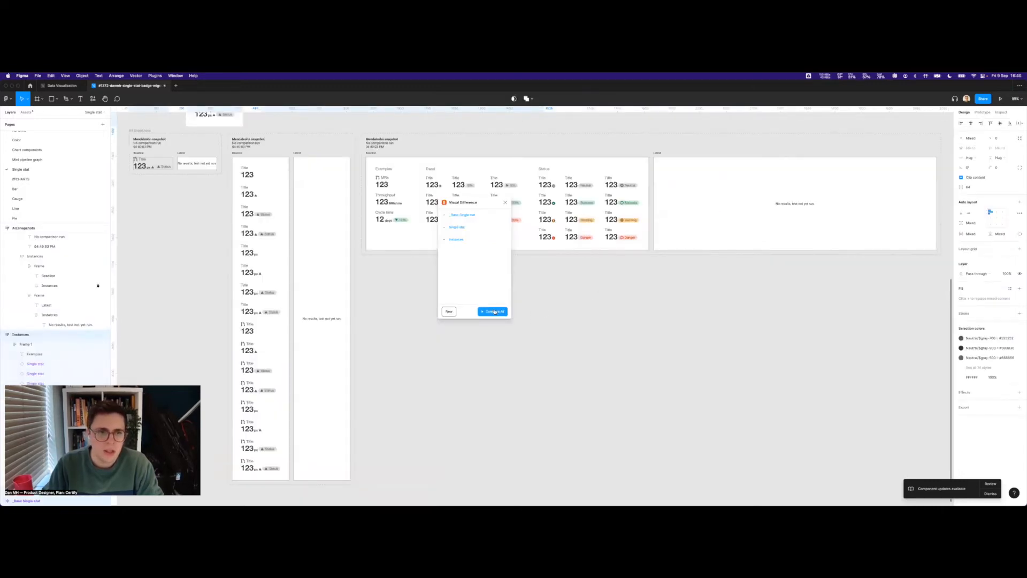
Examine the baseline snapshots of _Base Single stat, Single stat and Instances in the All Snapshots frame.
click(188, 237)
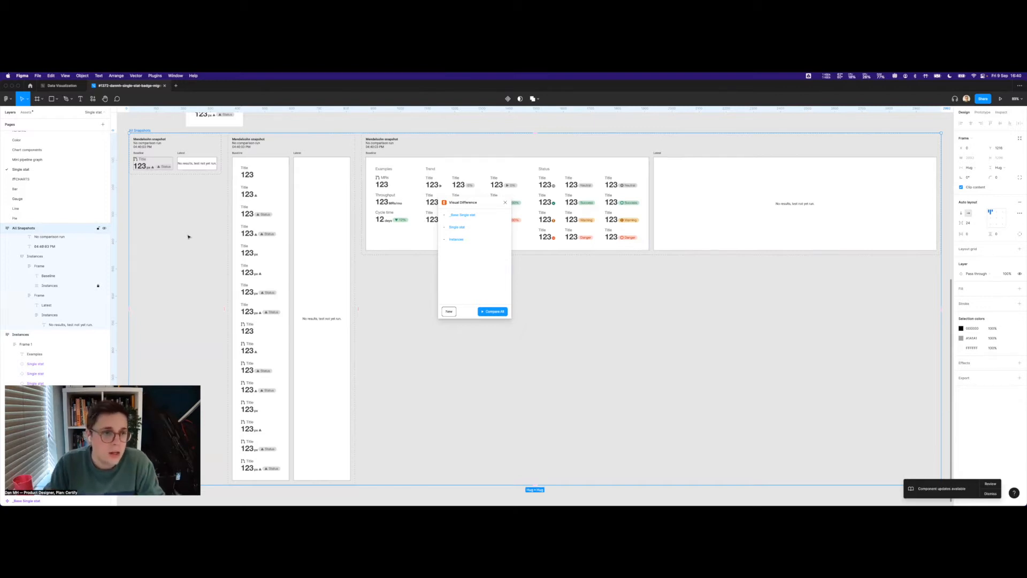
scroll(188, 237, left, 3)
scroll(188, 237, left, 5)
scroll(188, 237, up, 2)
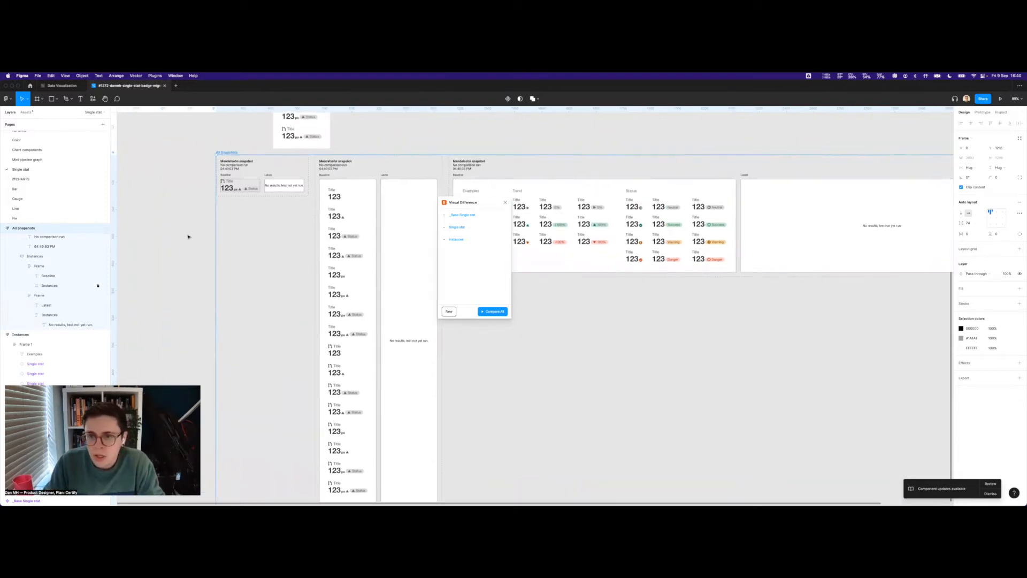
scroll(188, 237, left, 15)
scroll(188, 237, up, 18)
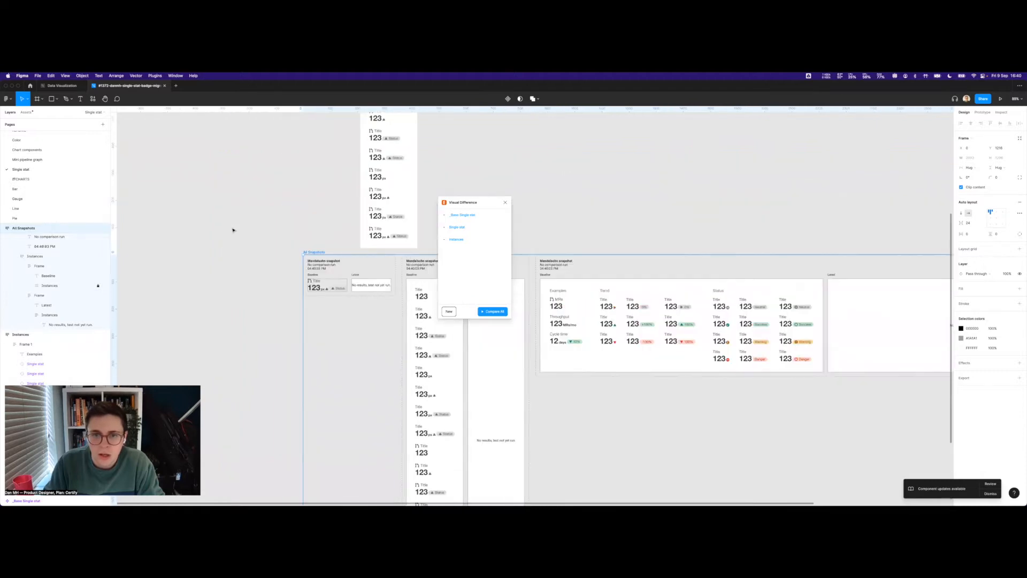
scroll(235, 227, up, 8)
click(417, 216)
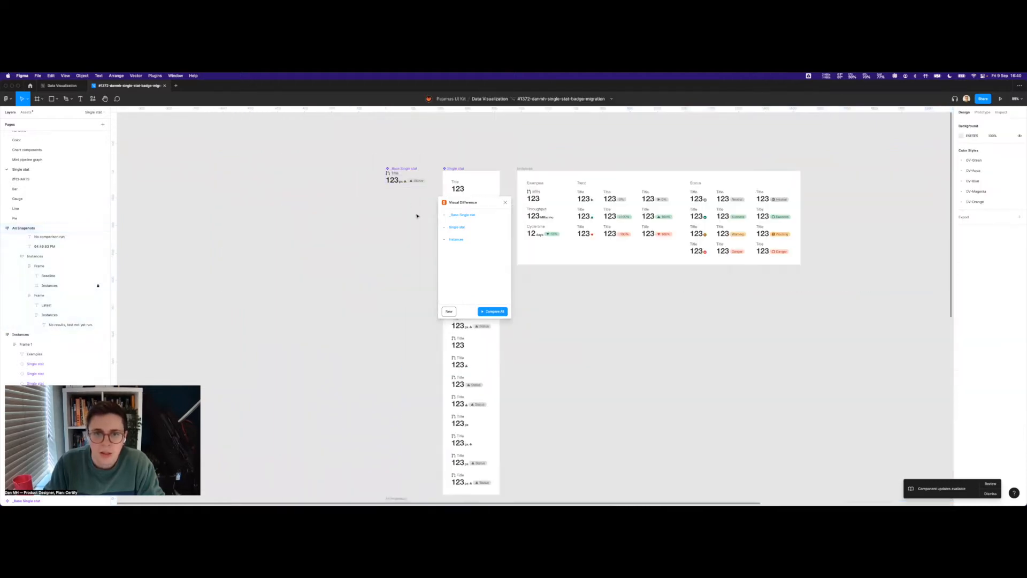
Swap the deprecated badge nested in the _Base Single stat component for the new Badge component and move the Visual Difference window aside.
scroll(416, 216, up, 6)
scroll(390, 221, up, 7)
scroll(390, 221, right, 7)
click(333, 215)
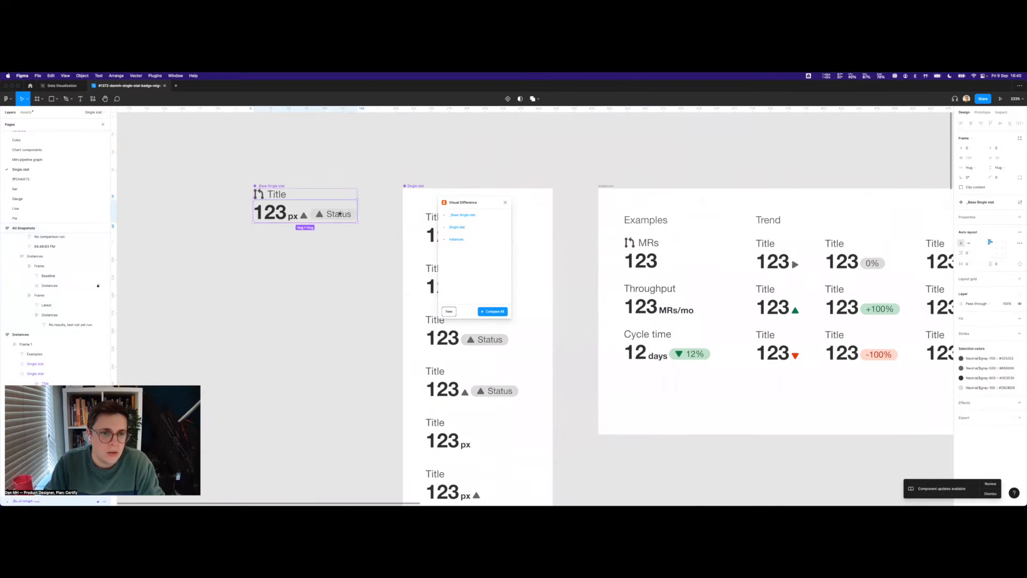
double_click(333, 215)
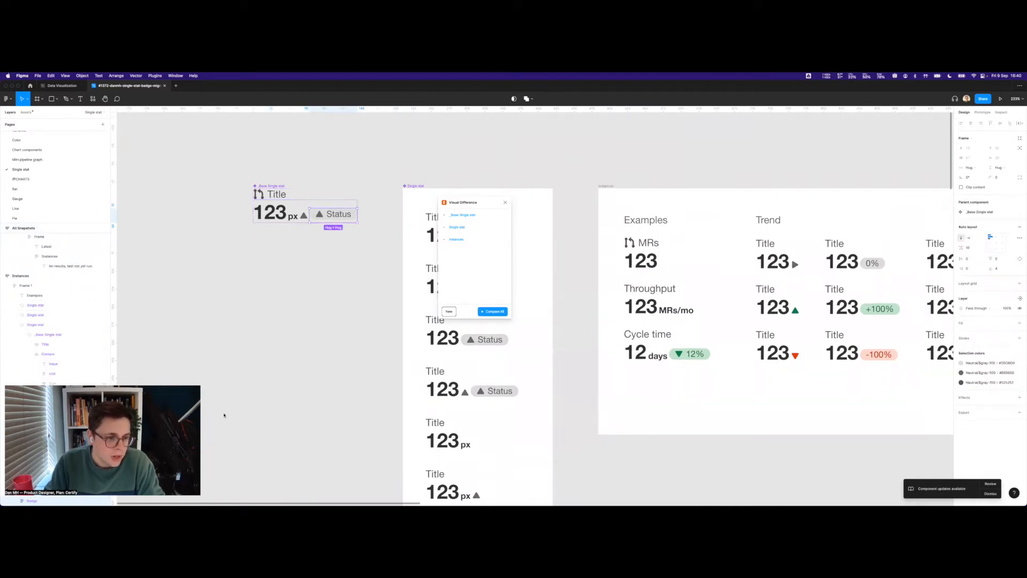
scroll(55, 446, down, 1)
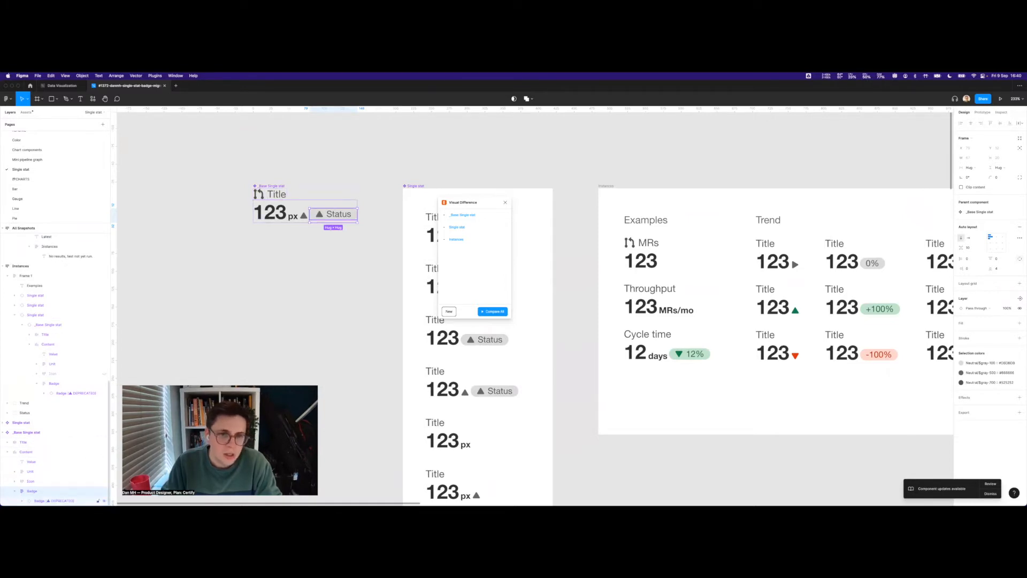
click(59, 501)
click(974, 227)
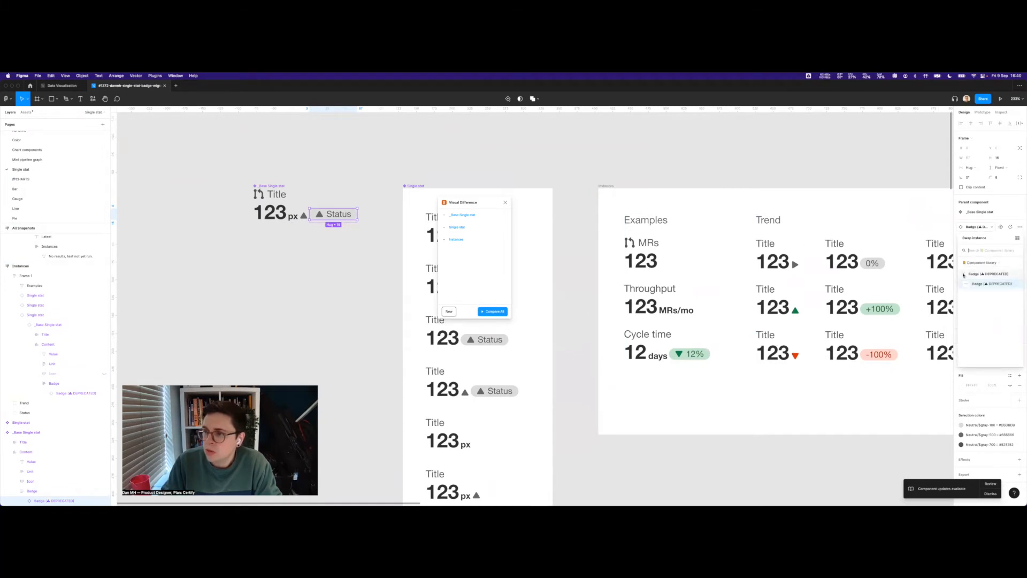
click(1006, 303)
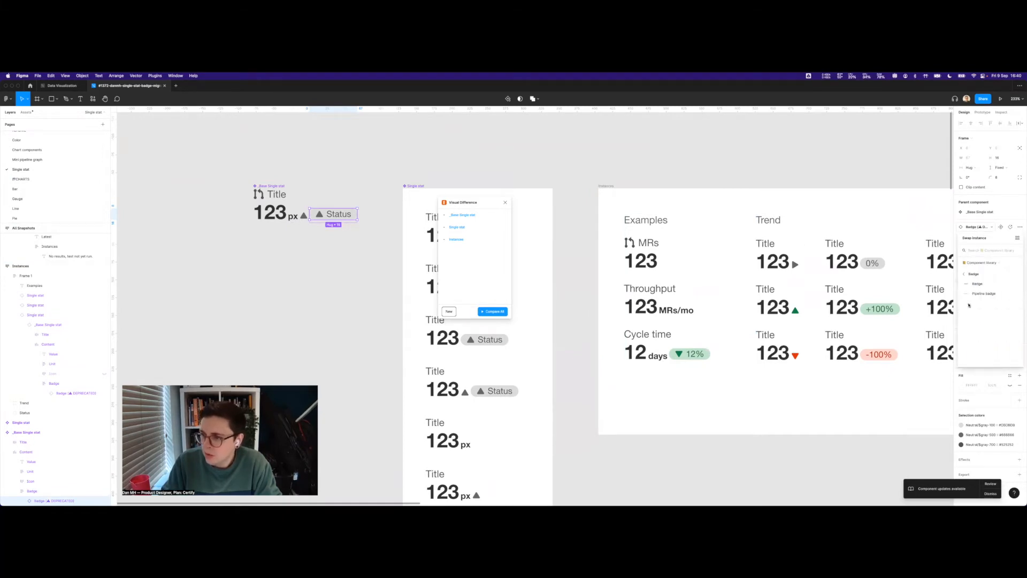
click(990, 284)
drag(486, 204, 631, 113)
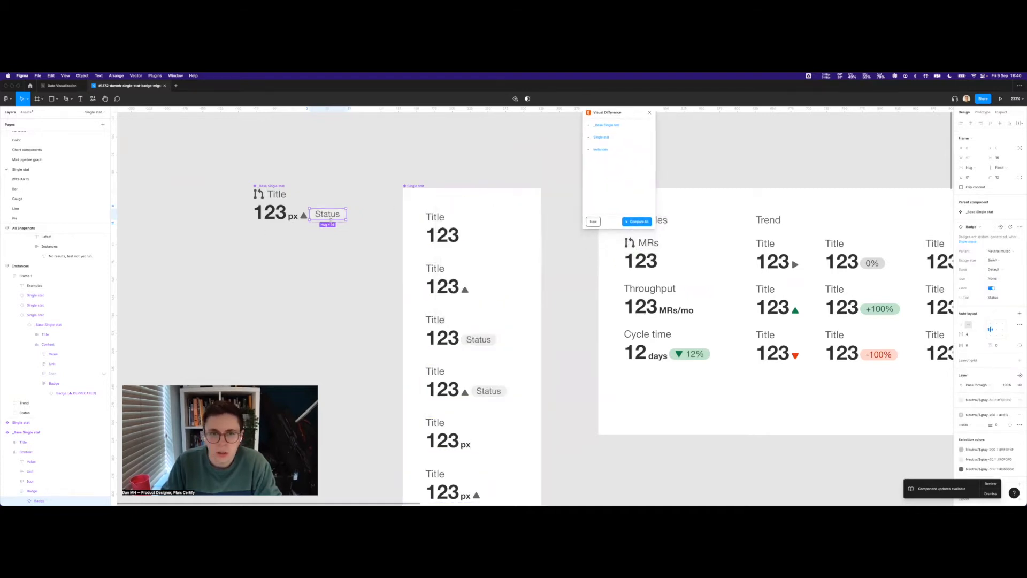
Set the variant of the new badge in _Base Single stat to Neutral.
scroll(332, 221, down, 5)
scroll(332, 223, up, 4)
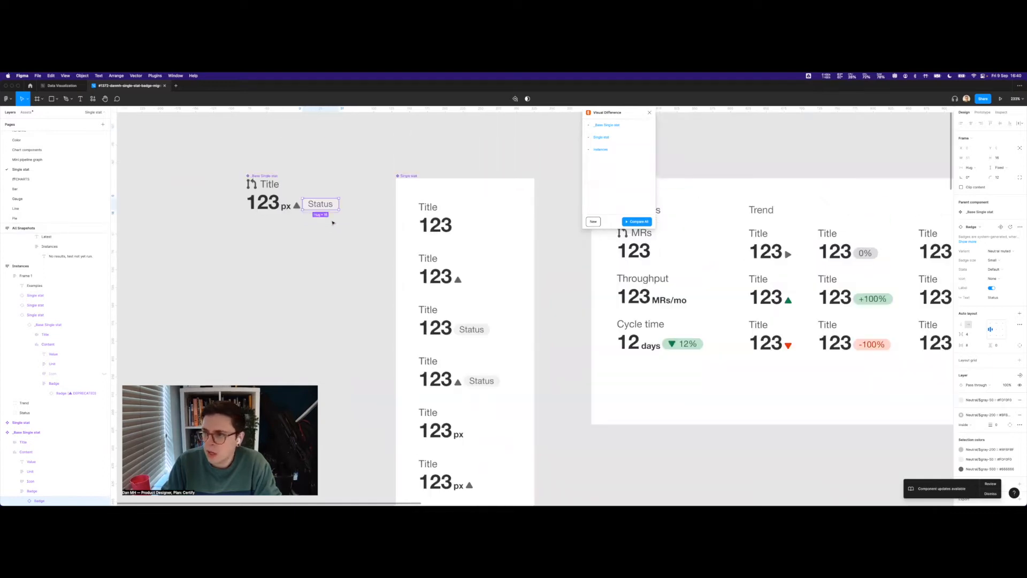
scroll(332, 223, down, 1)
click(996, 251)
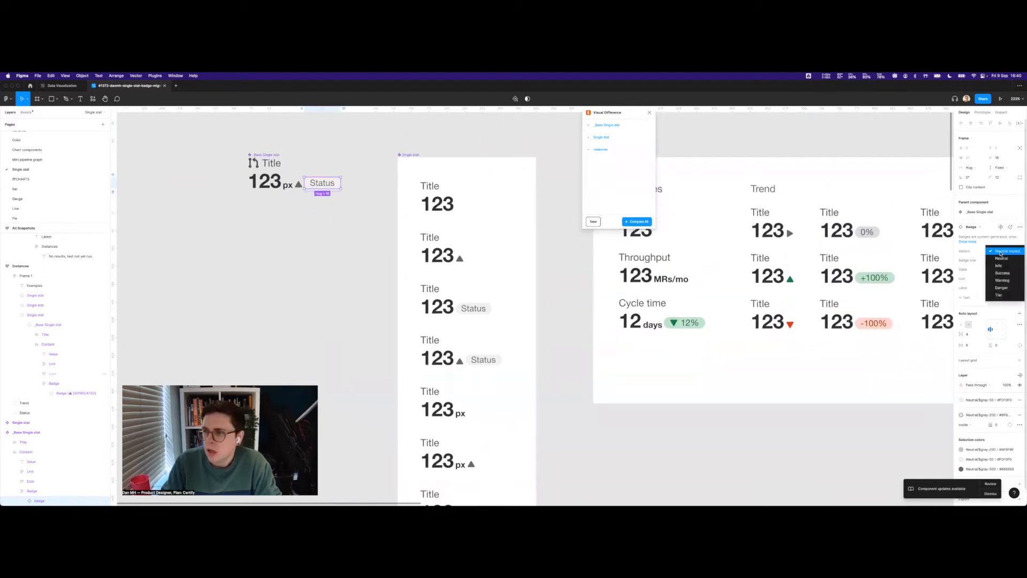
click(999, 261)
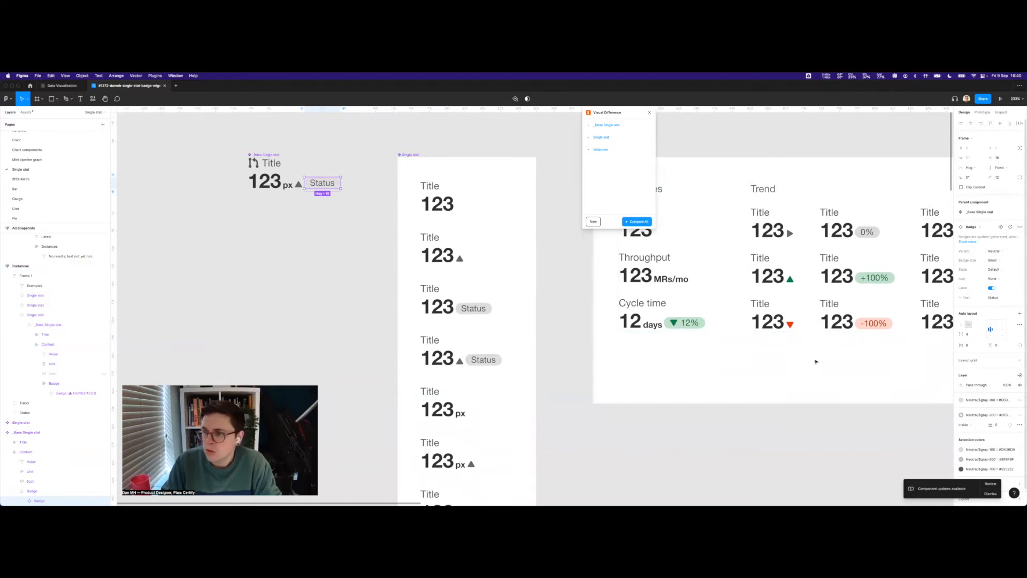
Compare the _Base Single stat component with its baseline snapshot in Visual Difference.
scroll(610, 455, down, 10)
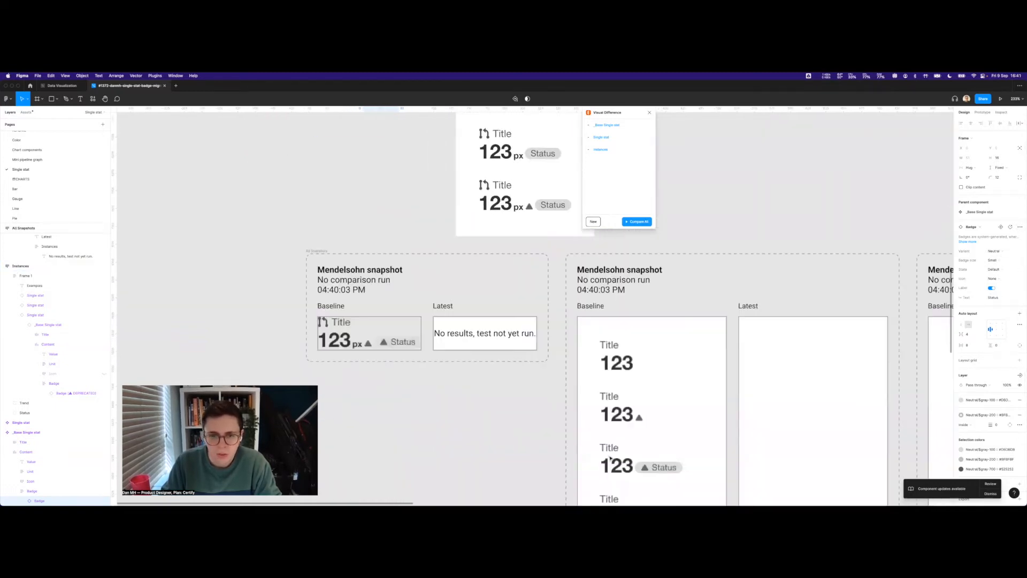
scroll(610, 458, down, 4)
scroll(610, 458, up, 2)
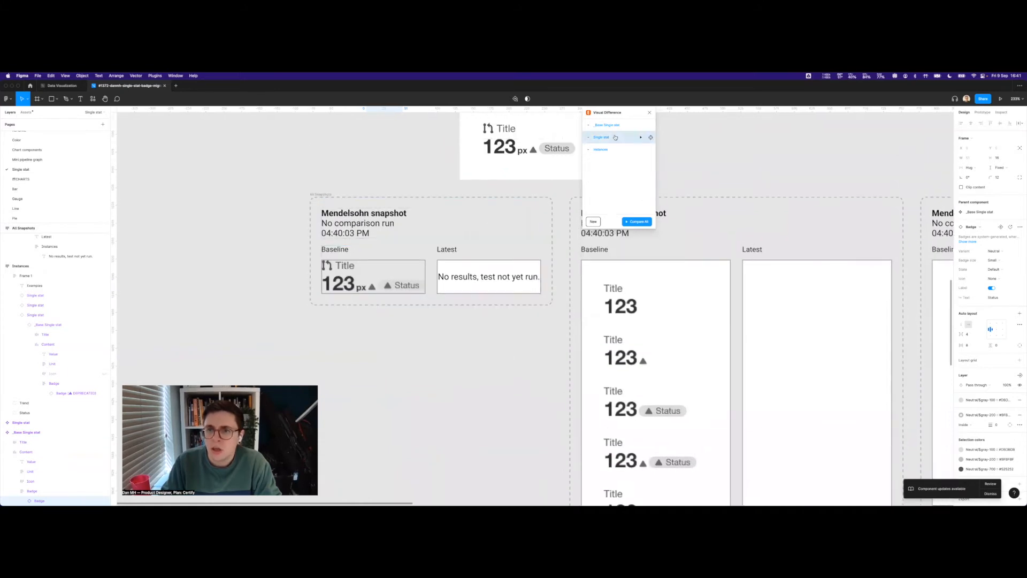
click(642, 126)
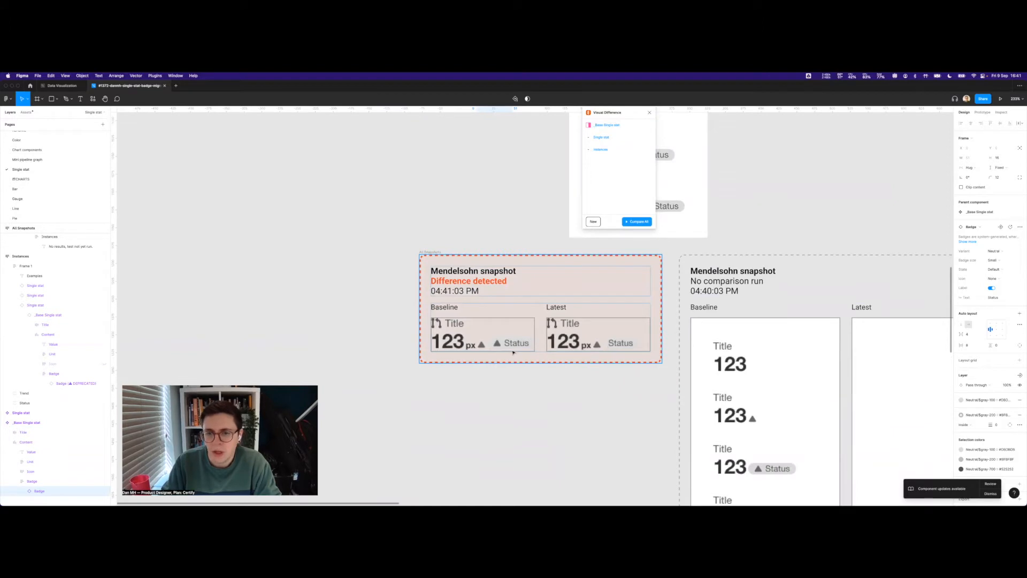
Set the icon of the _Base Single stat badge to 12px and swap it to trend-down.
scroll(510, 206, up, 10)
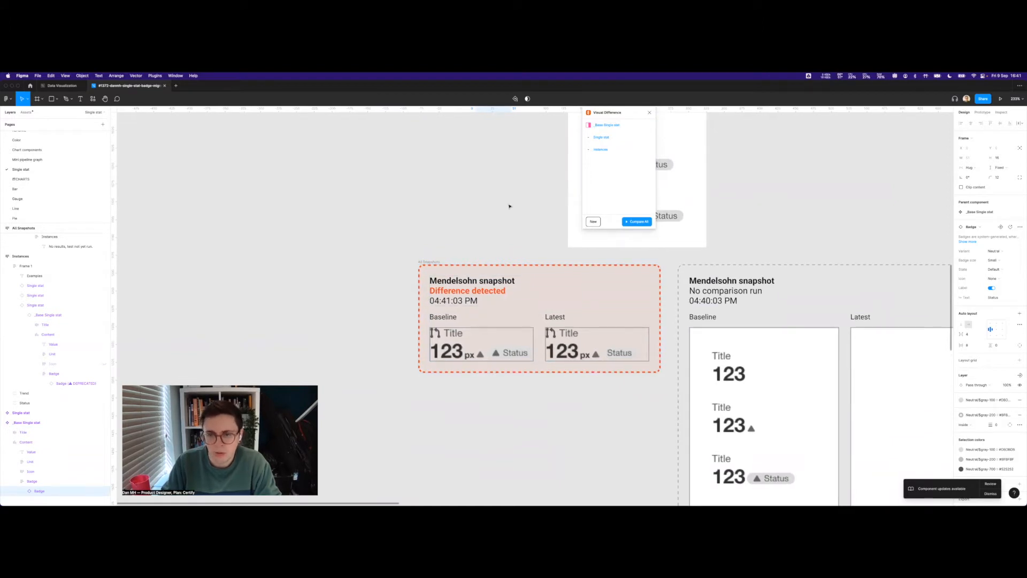
scroll(509, 206, up, 2)
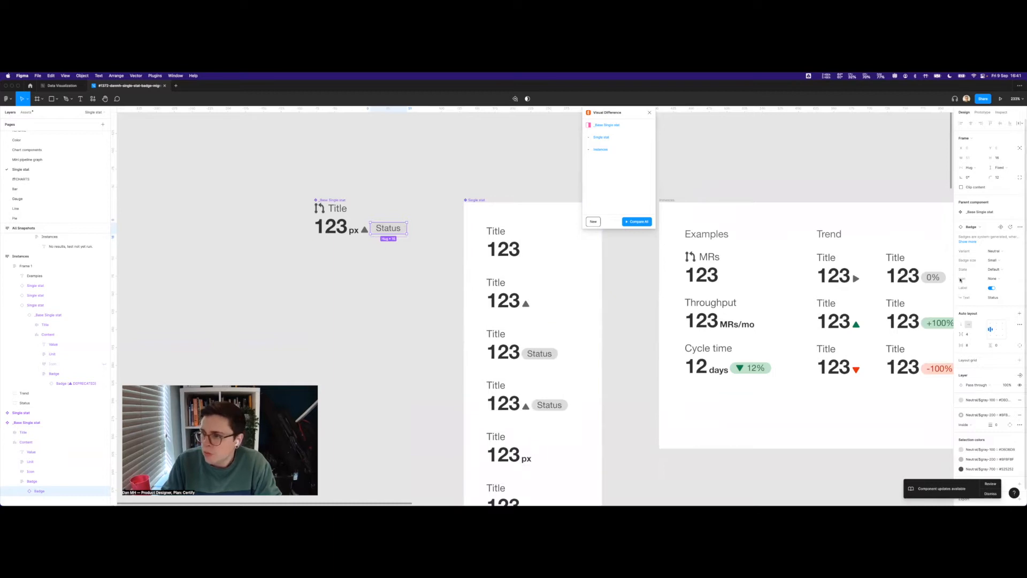
click(997, 279)
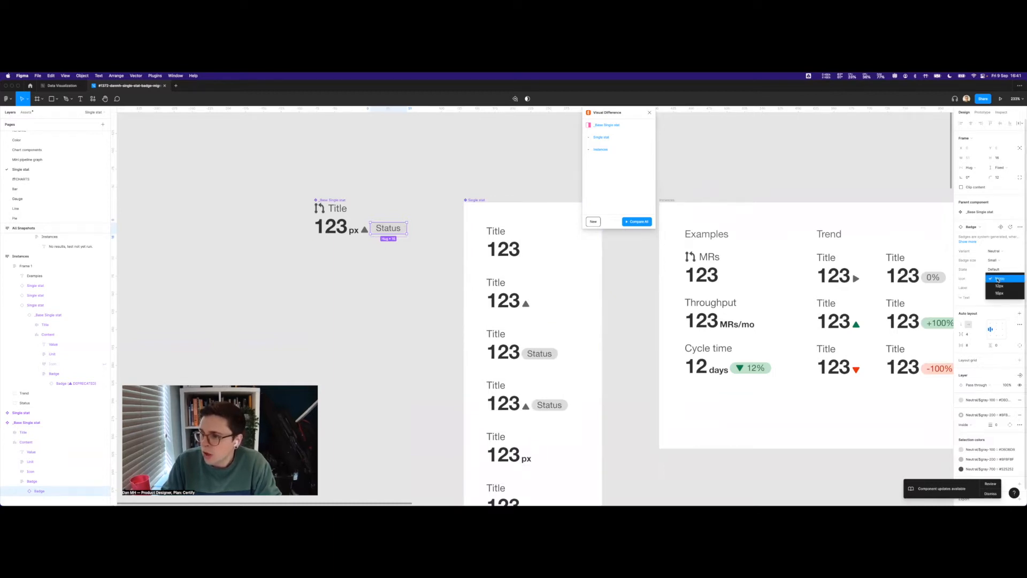
click(999, 286)
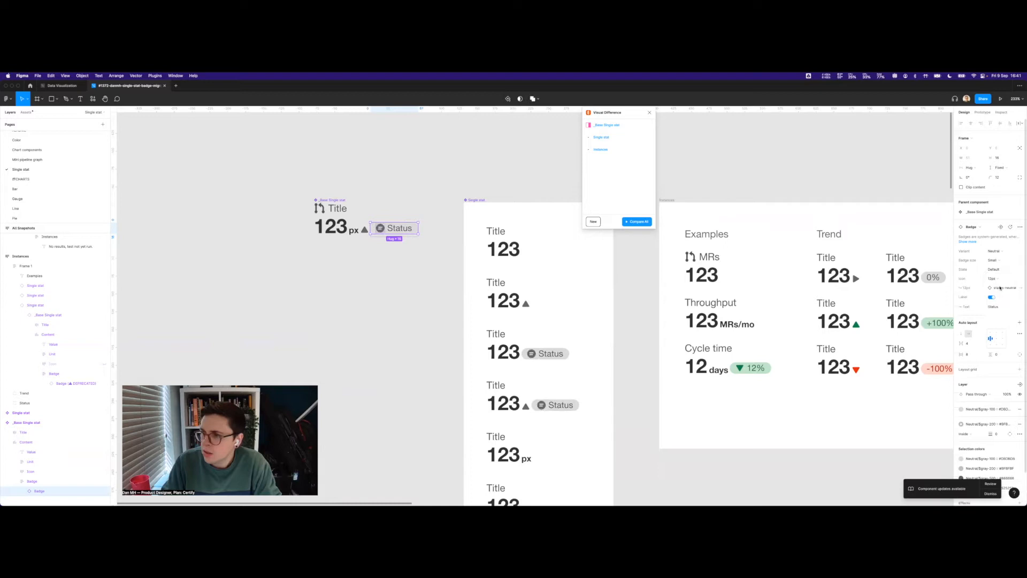
click(1010, 289)
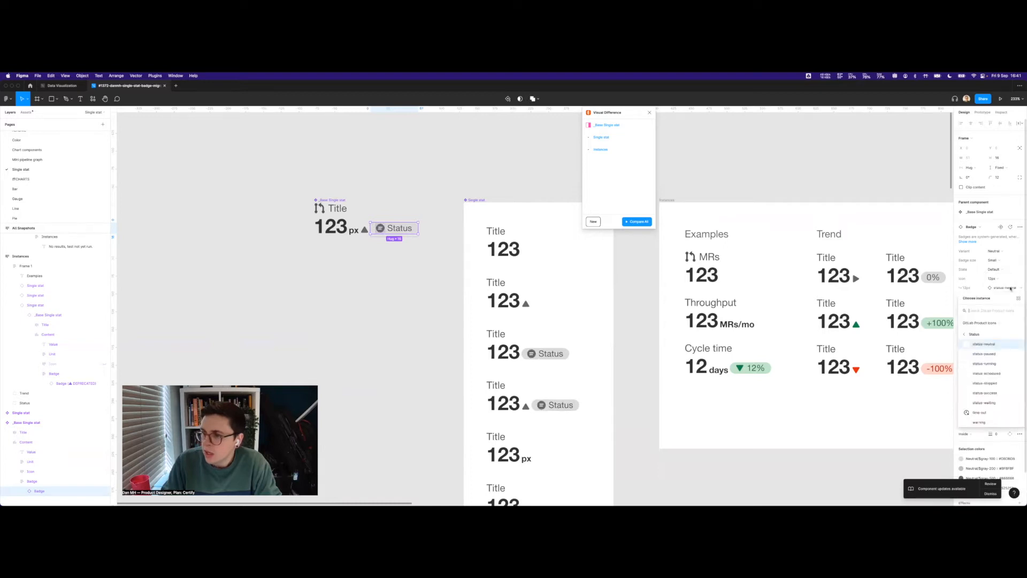
click(972, 333)
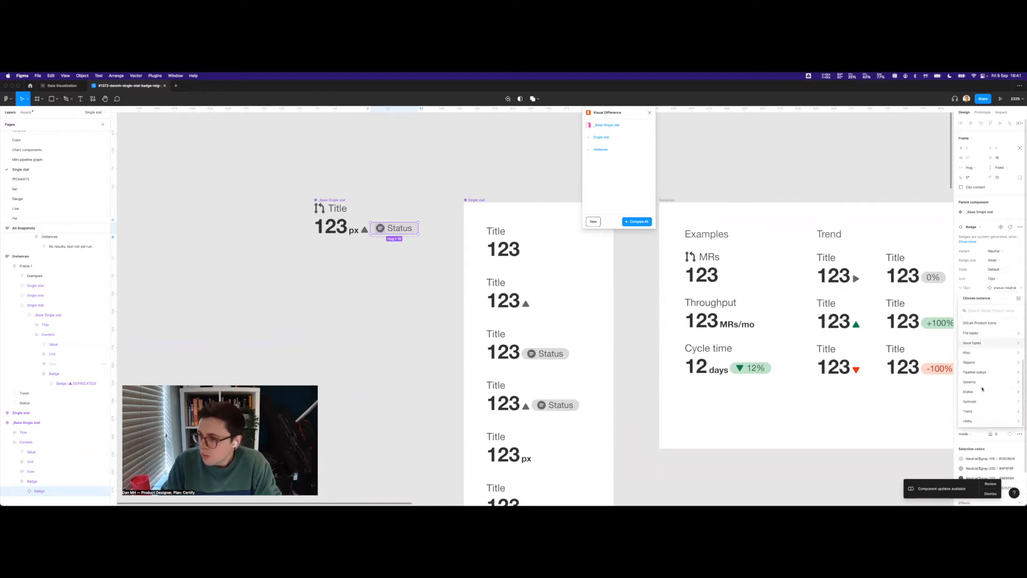
click(979, 410)
click(993, 346)
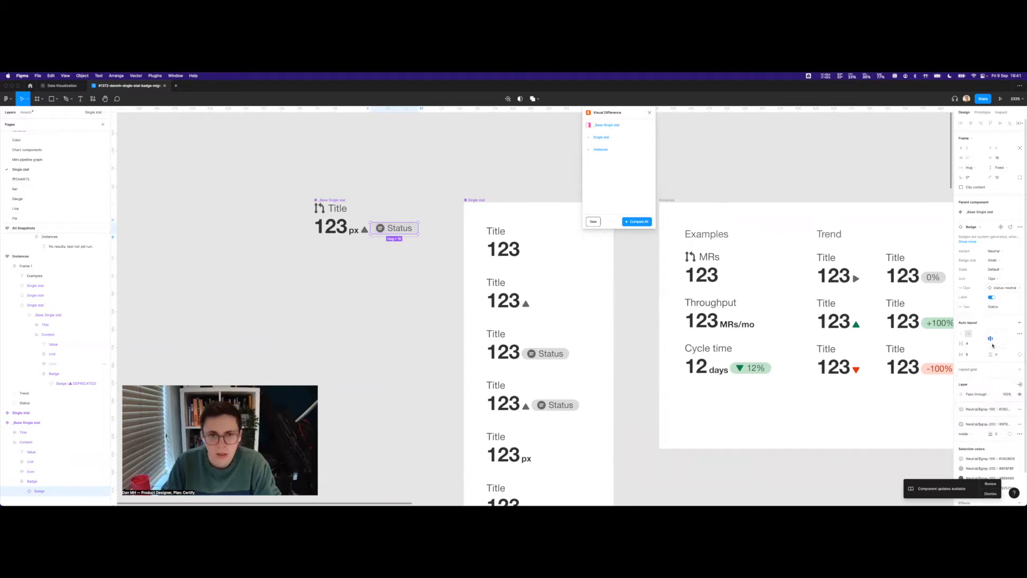
Check the badges across the Single stat variants and rerun the _Base Single stat comparison.
click(434, 337)
scroll(433, 338, down, 5)
scroll(433, 337, down, 10)
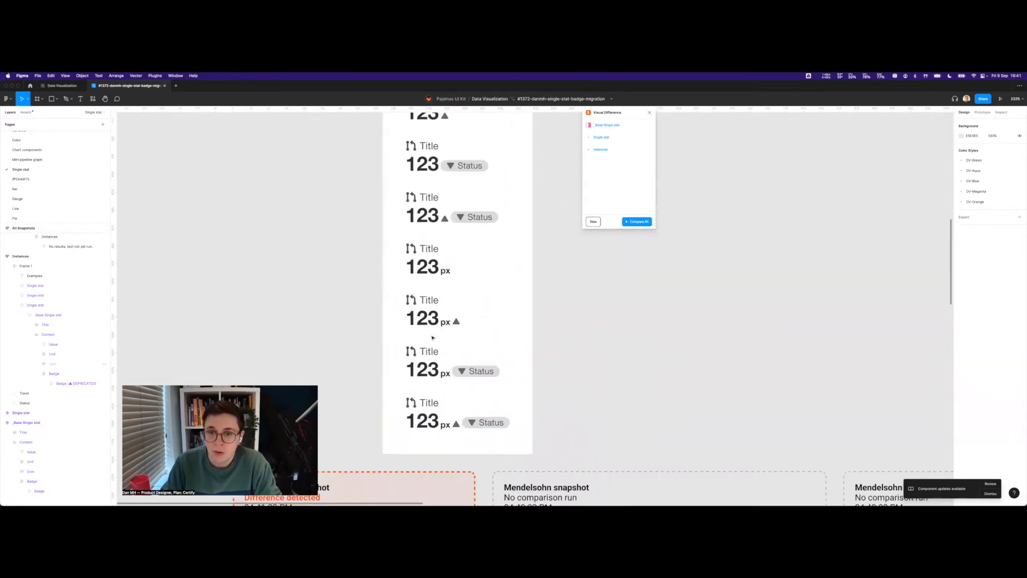
scroll(432, 338, down, 10)
click(642, 126)
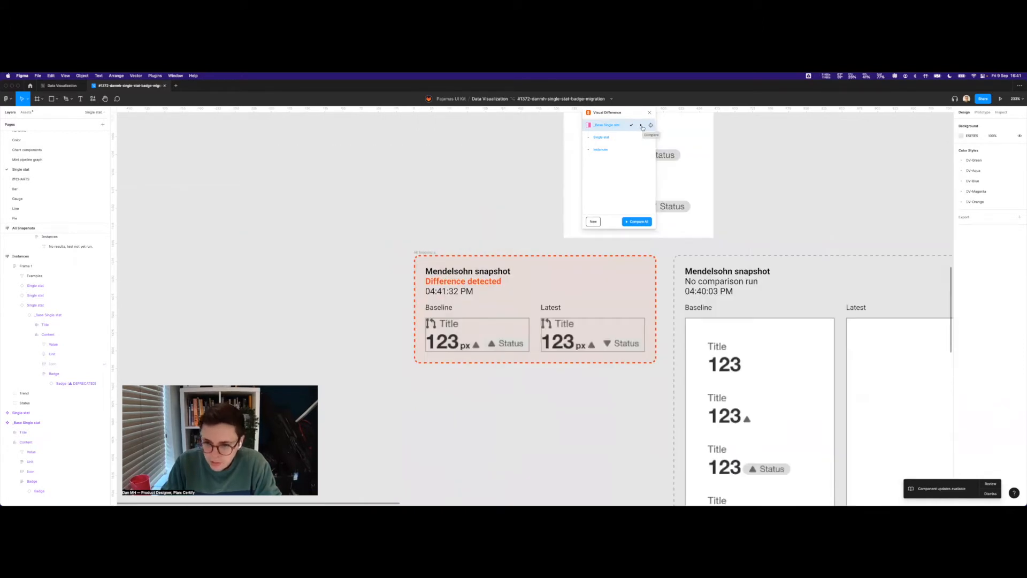
Swap the 12px icon of the badge in _Base Single stat to trend-up.
scroll(451, 134, up, 10)
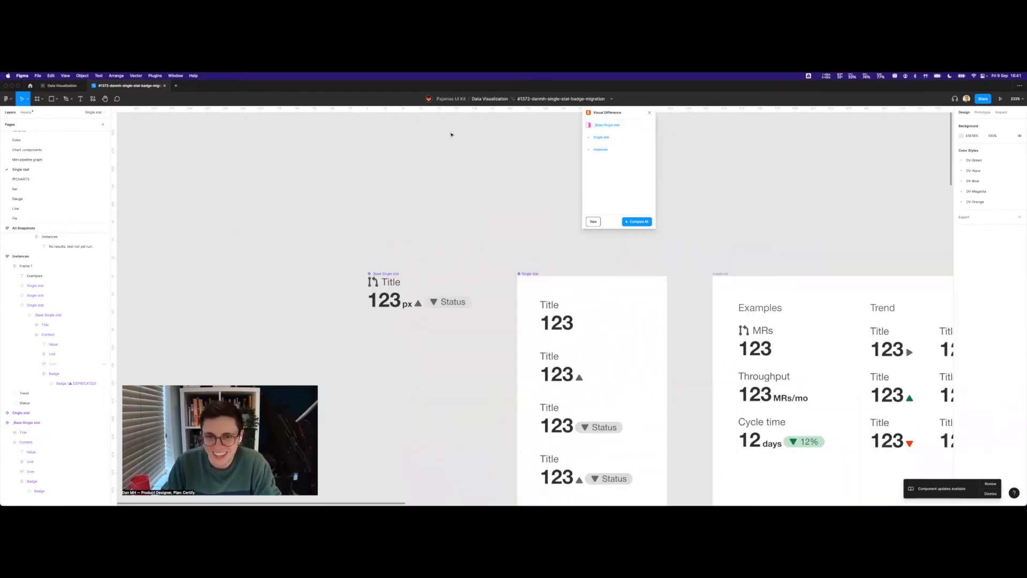
scroll(451, 135, up, 3)
click(407, 393)
click(407, 393)
click(1002, 288)
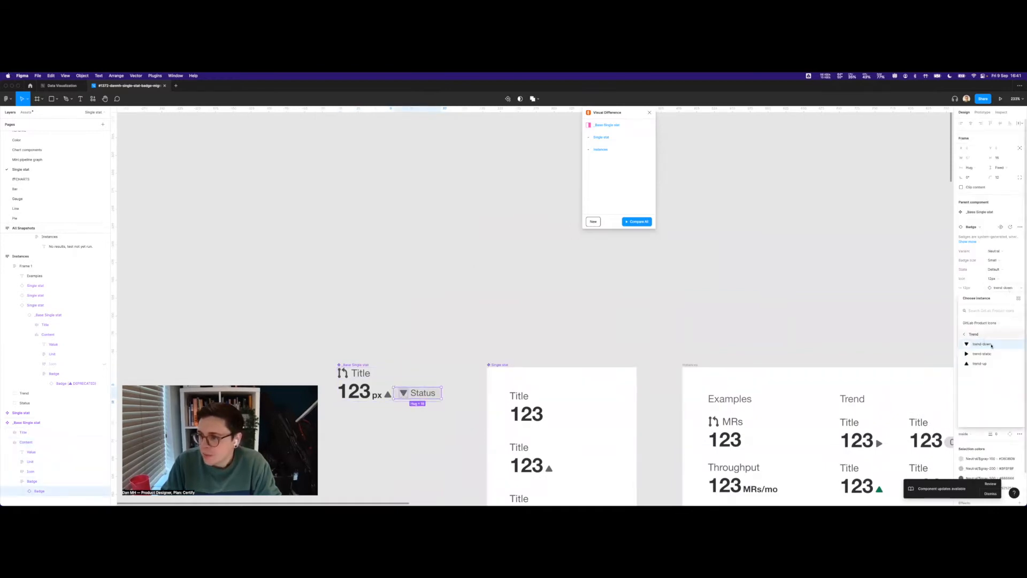
click(983, 364)
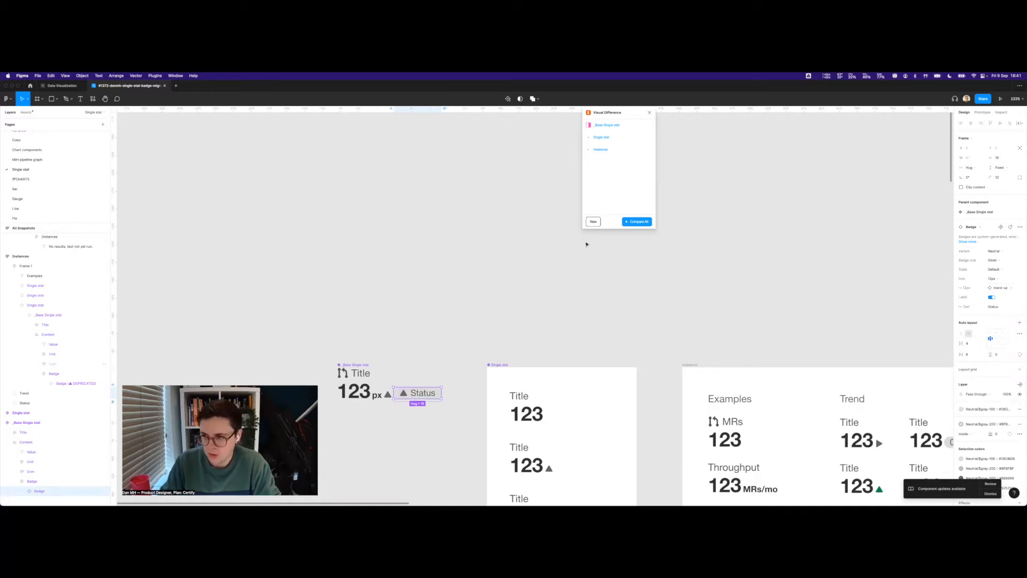
Review the updated Single stat variants and compare _Base Single stat with its baseline again.
scroll(586, 244, down, 10)
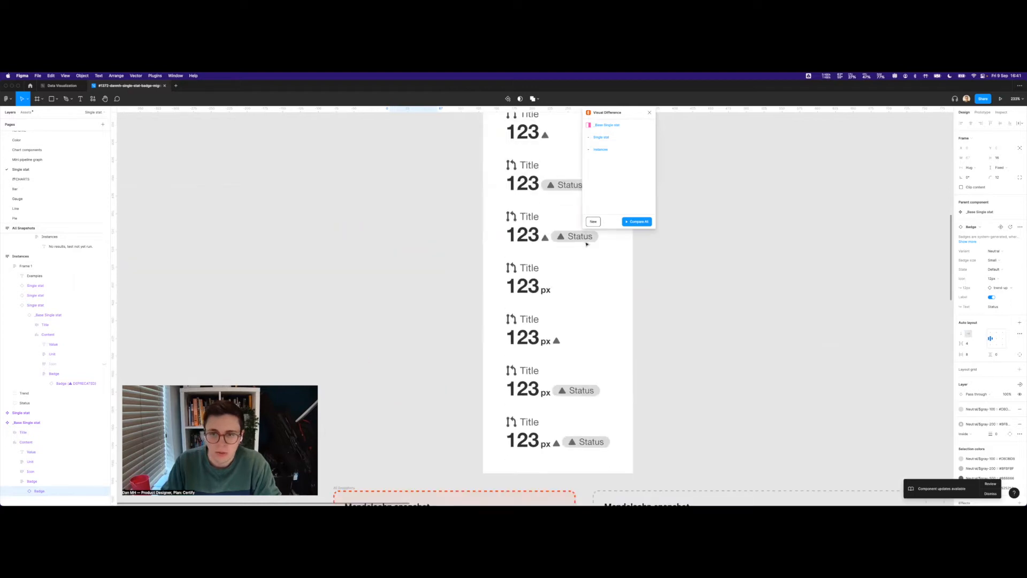
click(641, 127)
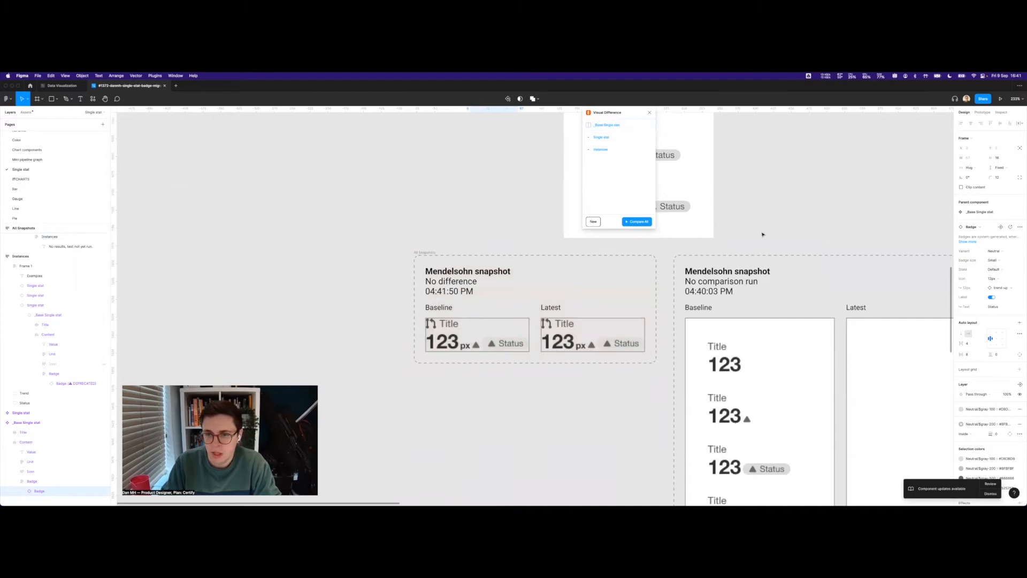
scroll(763, 234, up, 4)
scroll(763, 235, right, 4)
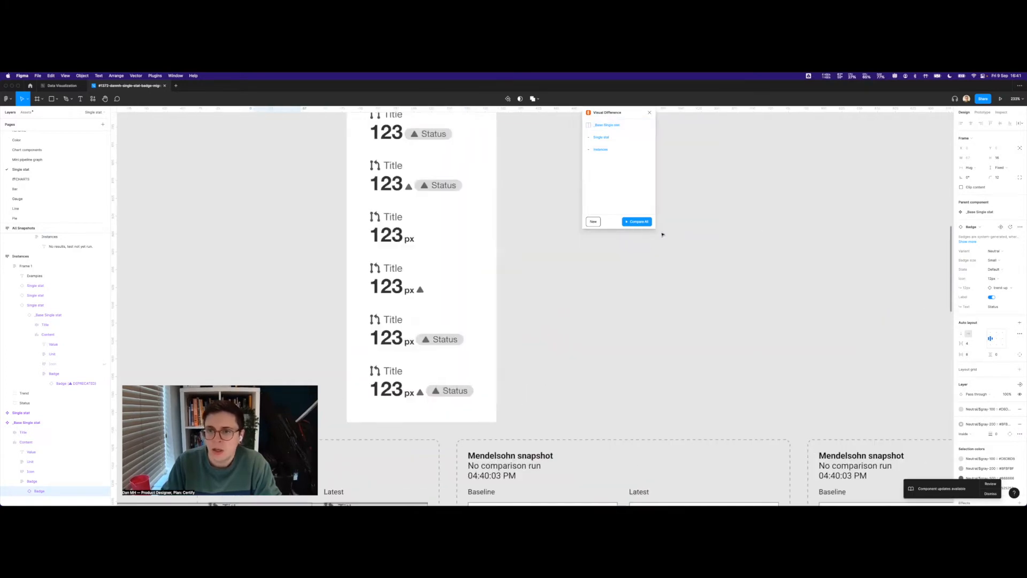
Compare all snapshots with their baselines and examine the Single stat and Instances results side by side.
click(632, 223)
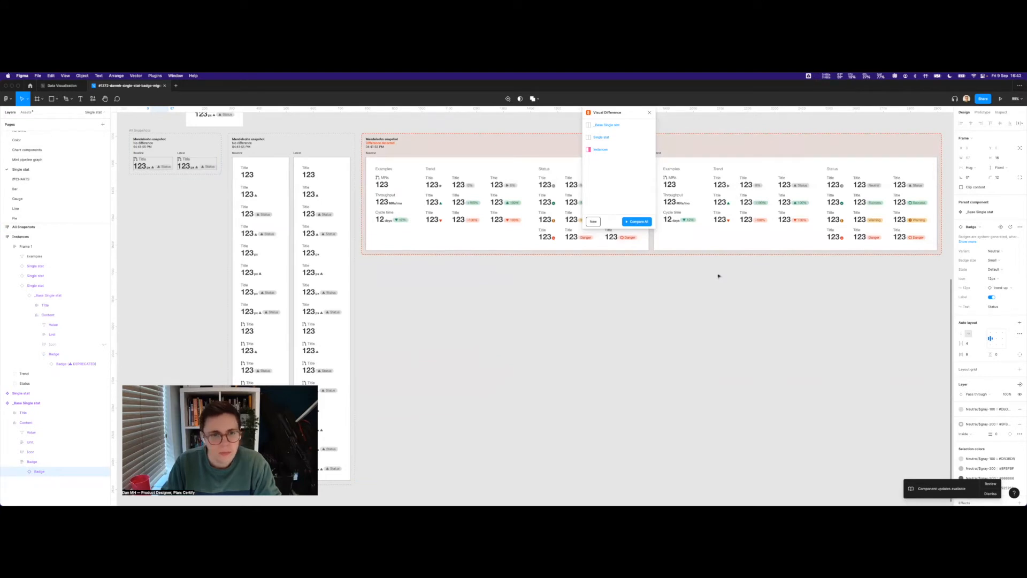
scroll(718, 276, left, 5)
scroll(718, 276, down, 2)
scroll(719, 276, left, 3)
scroll(718, 276, down, 1)
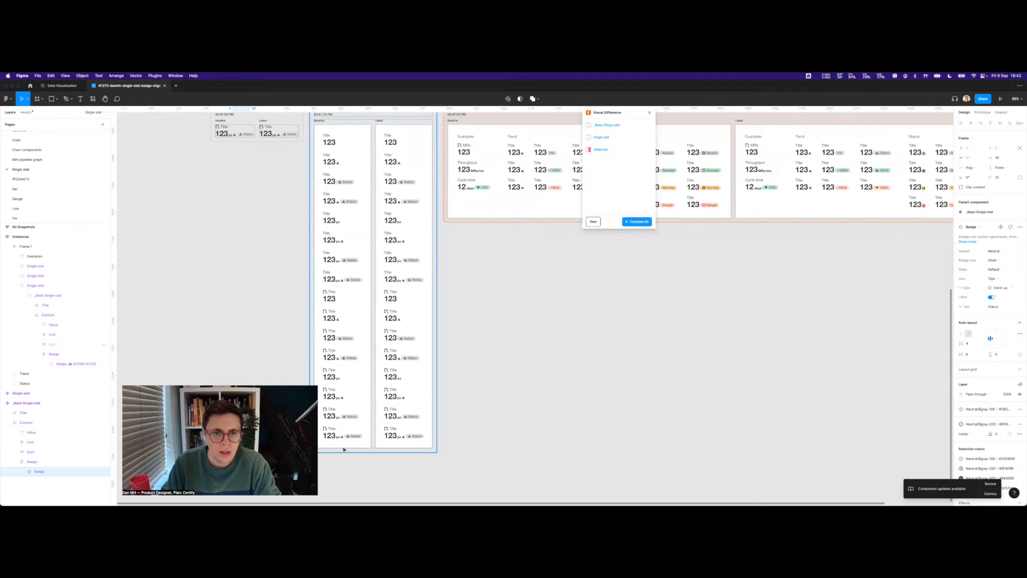
scroll(484, 279, up, 6)
scroll(484, 278, right, 5)
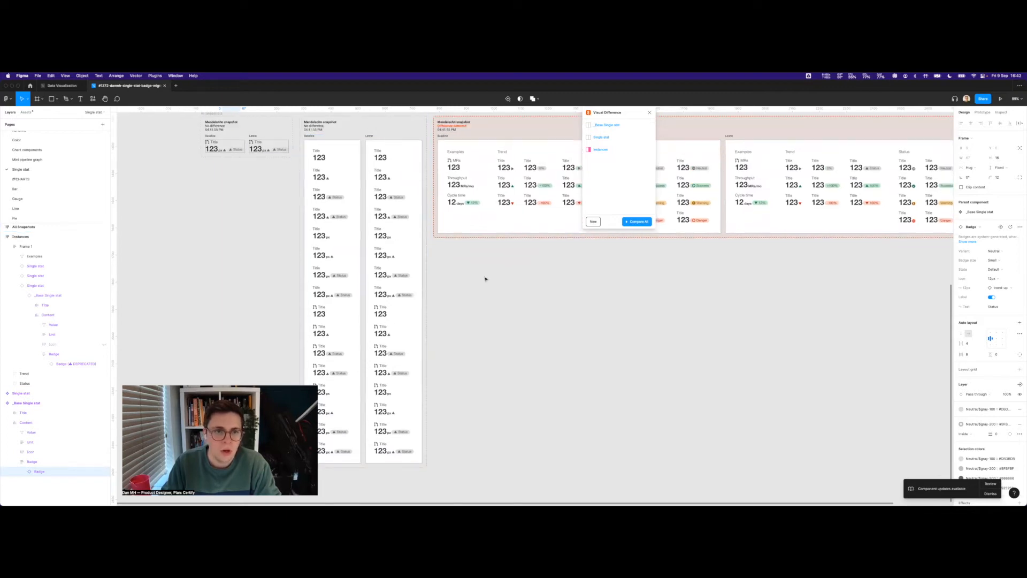
scroll(519, 214, right, 6)
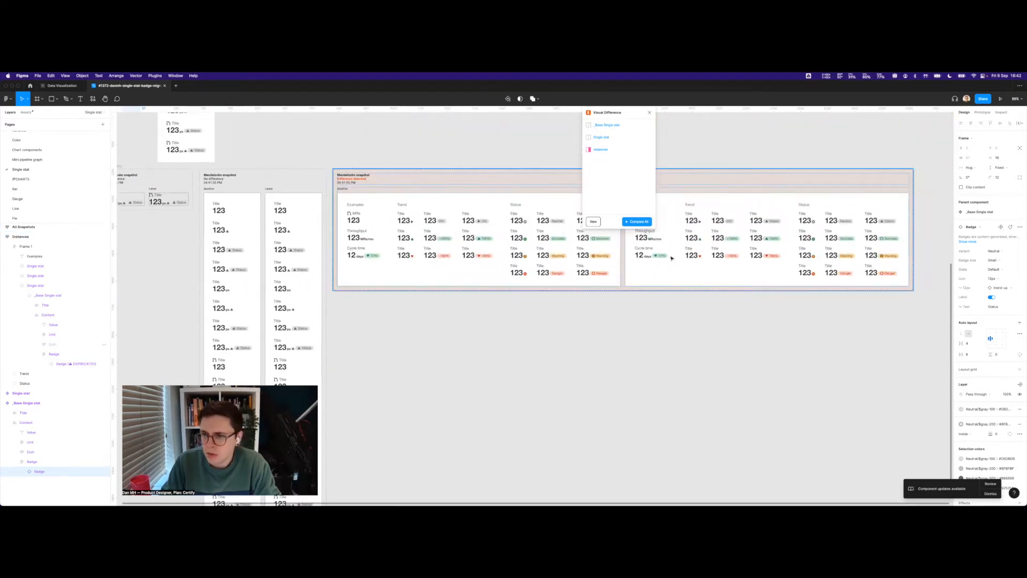
Open the Instances comparison in Visual Difference and raise its diff overlay to about 60% to inspect the differing badges.
scroll(672, 258, right, 4)
scroll(672, 257, up, 1)
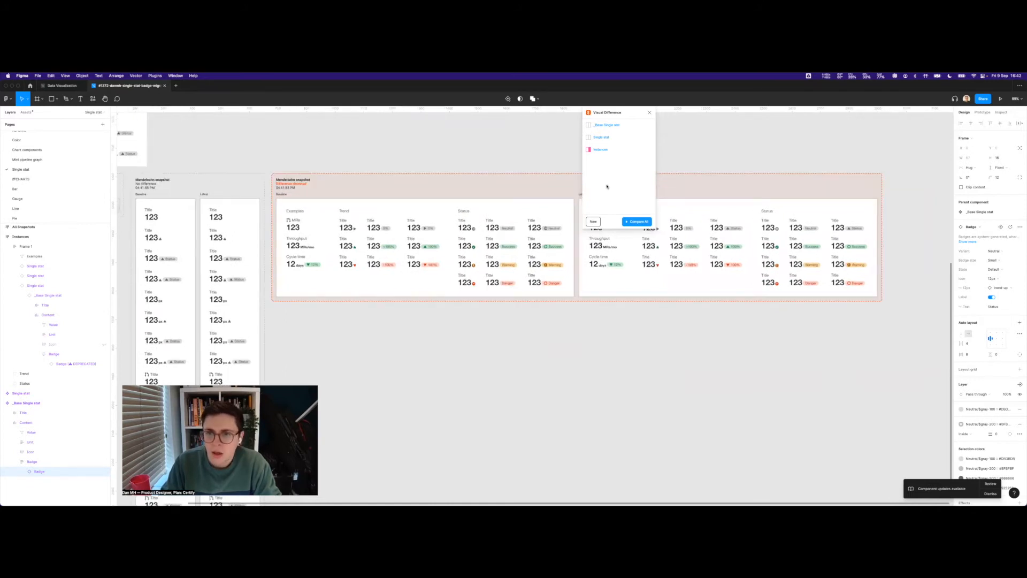
click(621, 149)
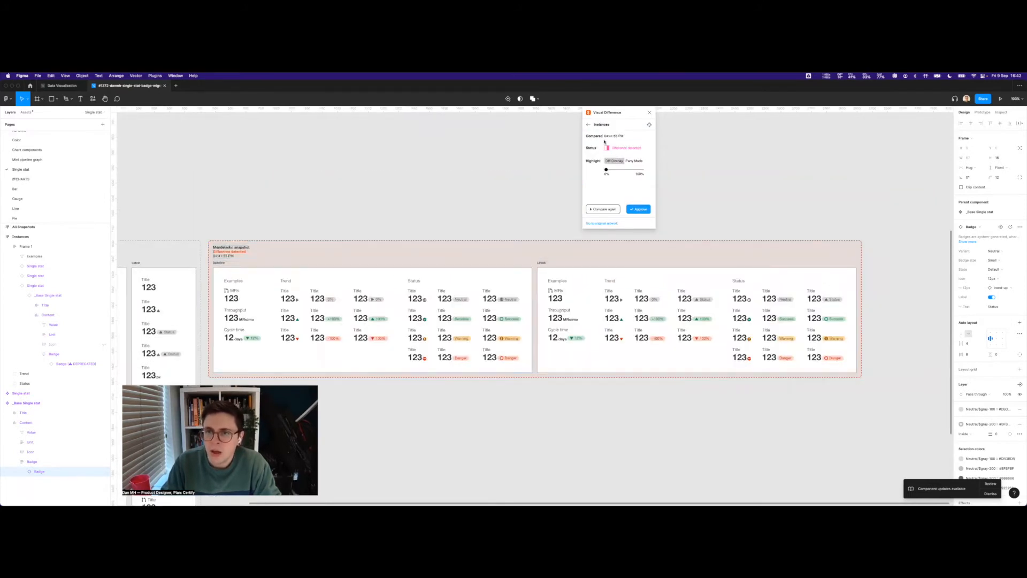
drag(607, 172, 629, 173)
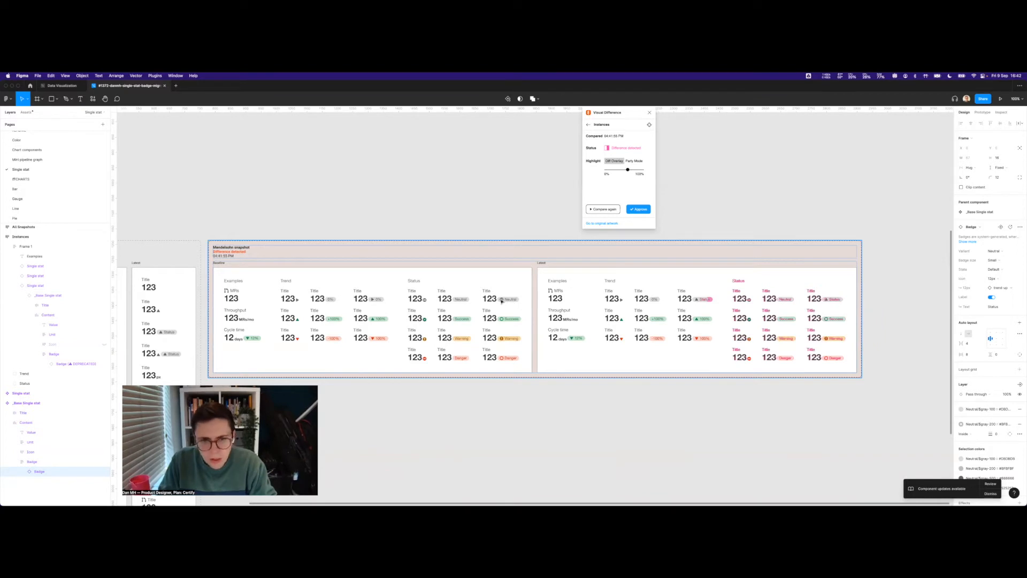
Place a Single stat instance above the Instances frame, turn on its badge, and set the badge text to "test".
scroll(512, 176, left, 9)
scroll(511, 177, up, 3)
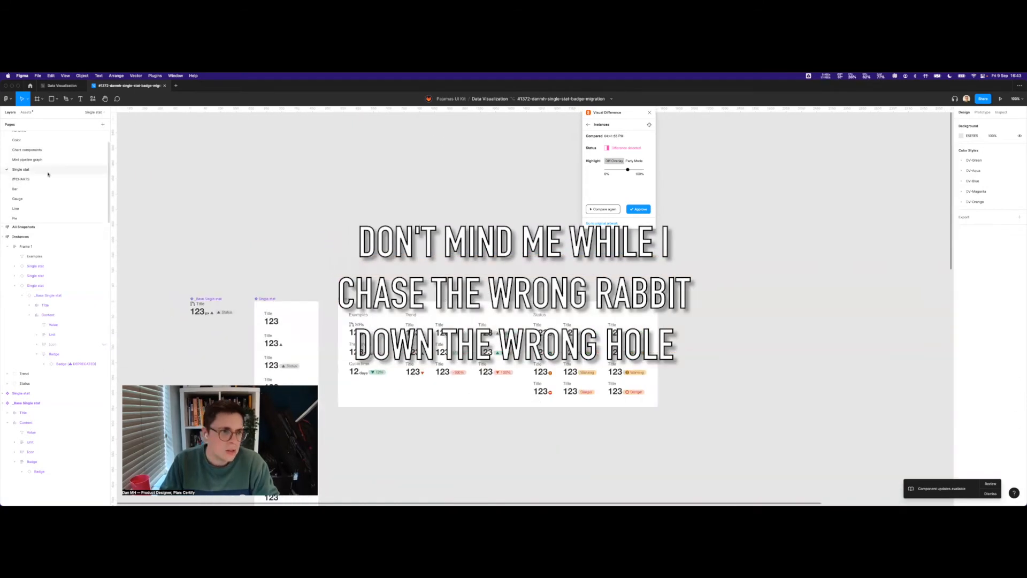
key(alt+2)
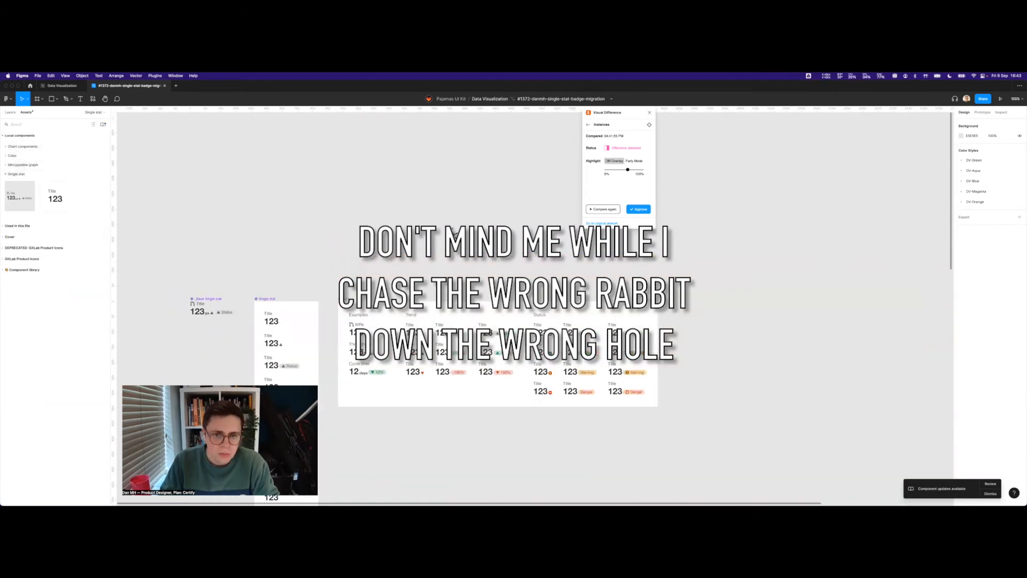
click(991, 241)
scroll(465, 216, up, 3)
double_click(502, 204)
text(test)
Swap the test instance's badge icon away from trend-up and move the instance beside the Instances frame.
click(493, 203)
click(985, 192)
click(979, 240)
click(998, 277)
click(997, 268)
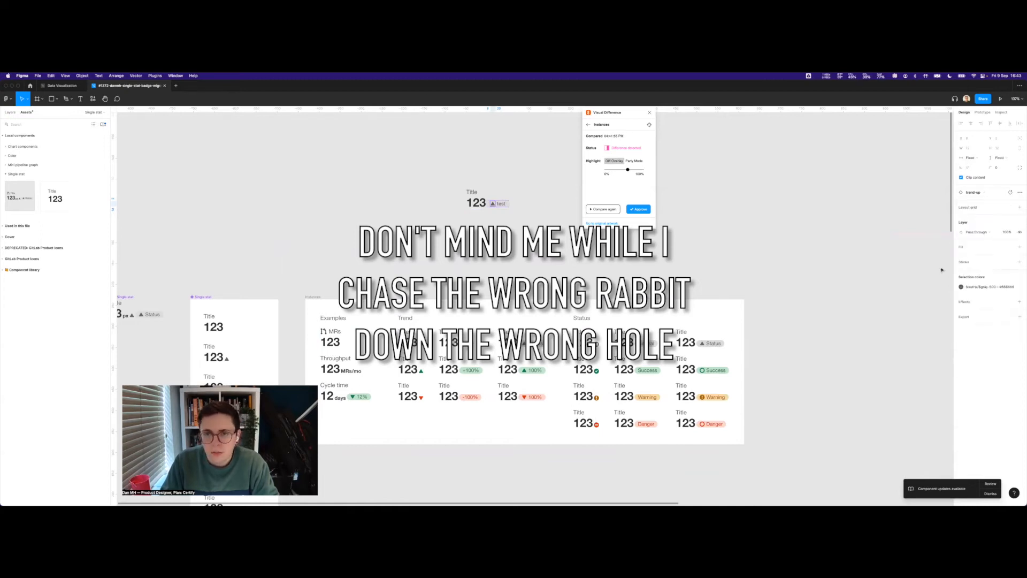
click(942, 270)
scroll(510, 245, down, 3)
drag(484, 207, 706, 290)
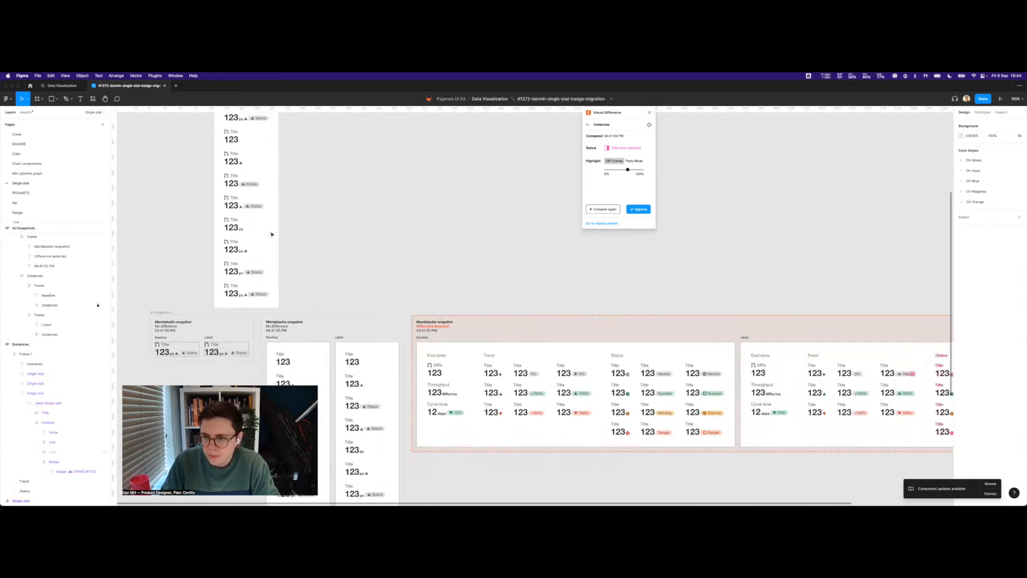
Check the nested badge in each Single stat variant that has one, including the variants with title icons and units.
scroll(452, 238, up, 1)
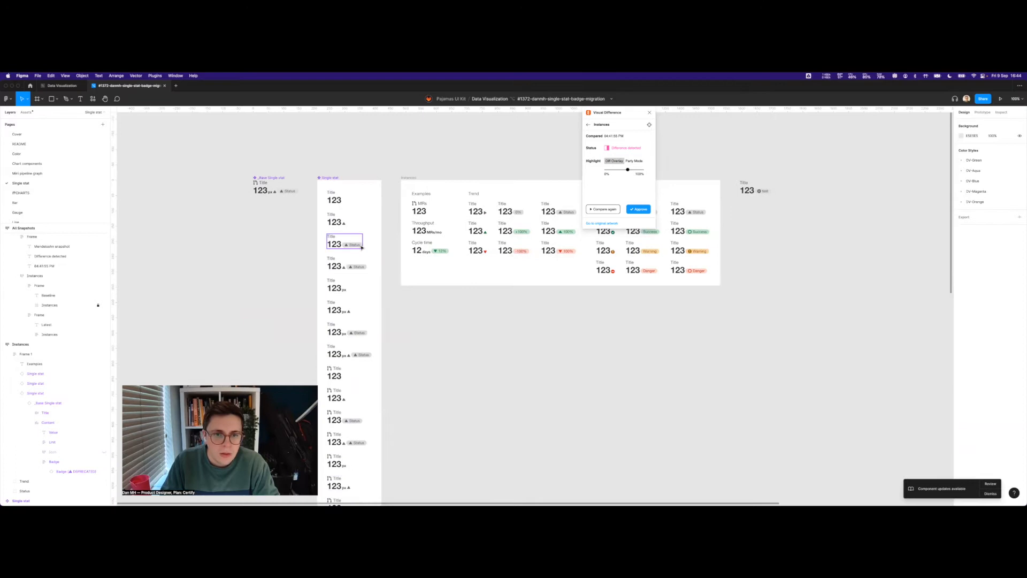
click(363, 247)
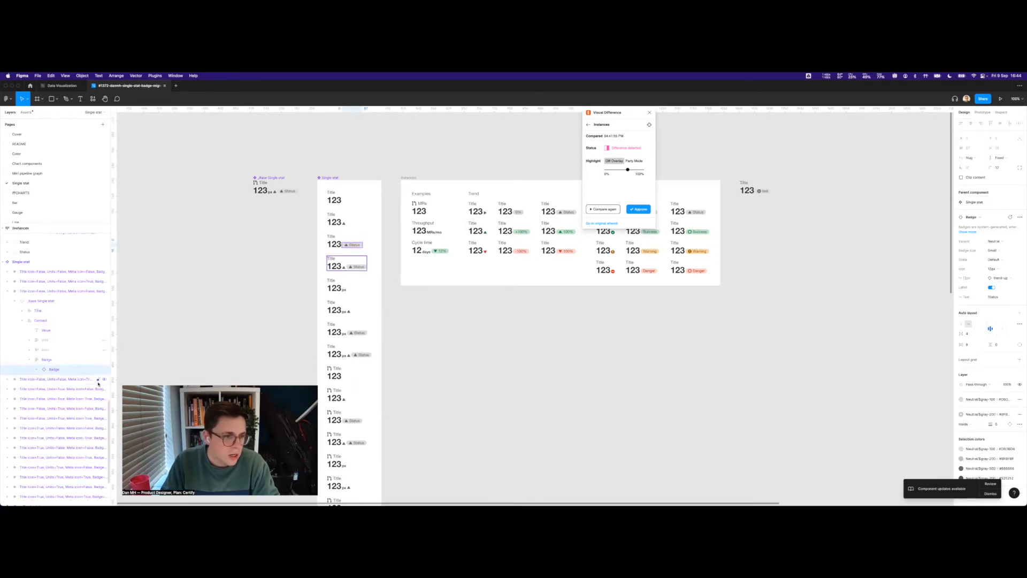
click(367, 268)
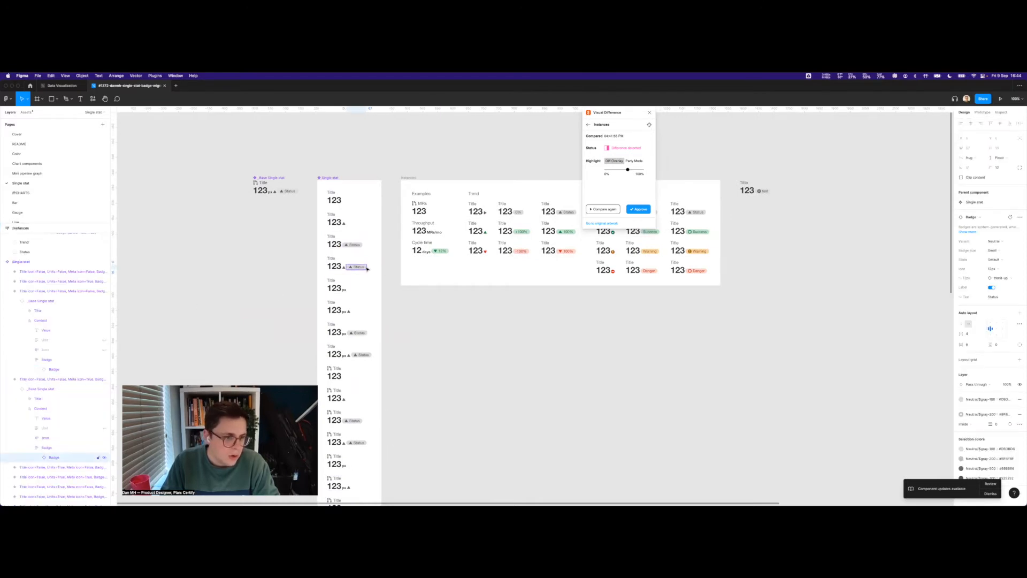
click(368, 334)
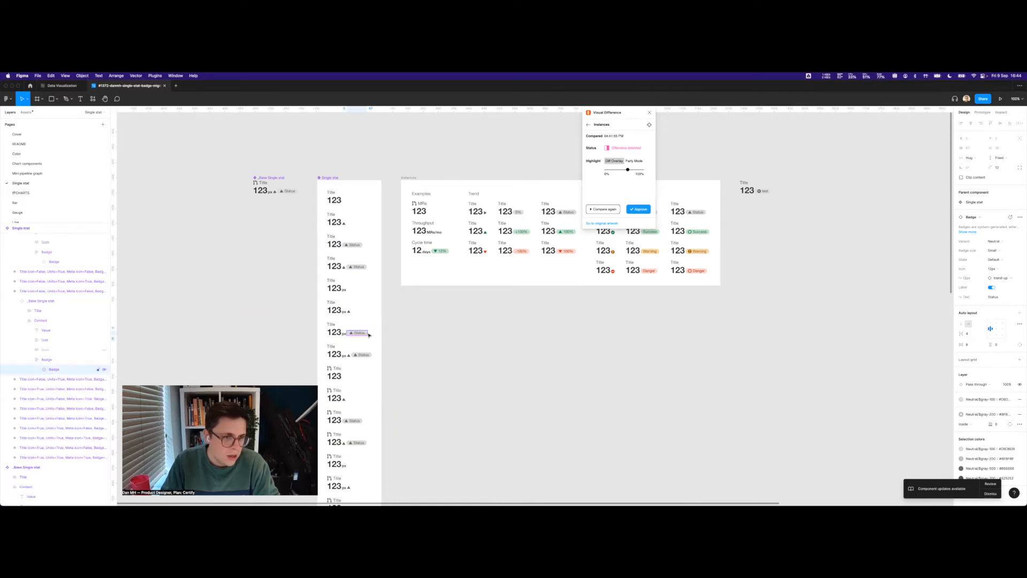
scroll(368, 334, down, 2)
click(379, 301)
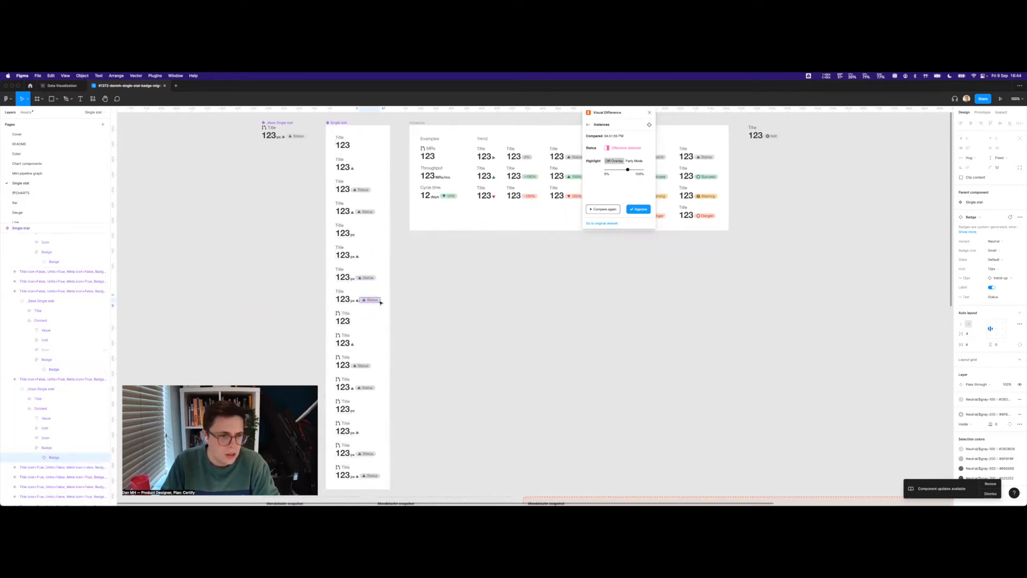
scroll(381, 303, down, 3)
click(379, 279)
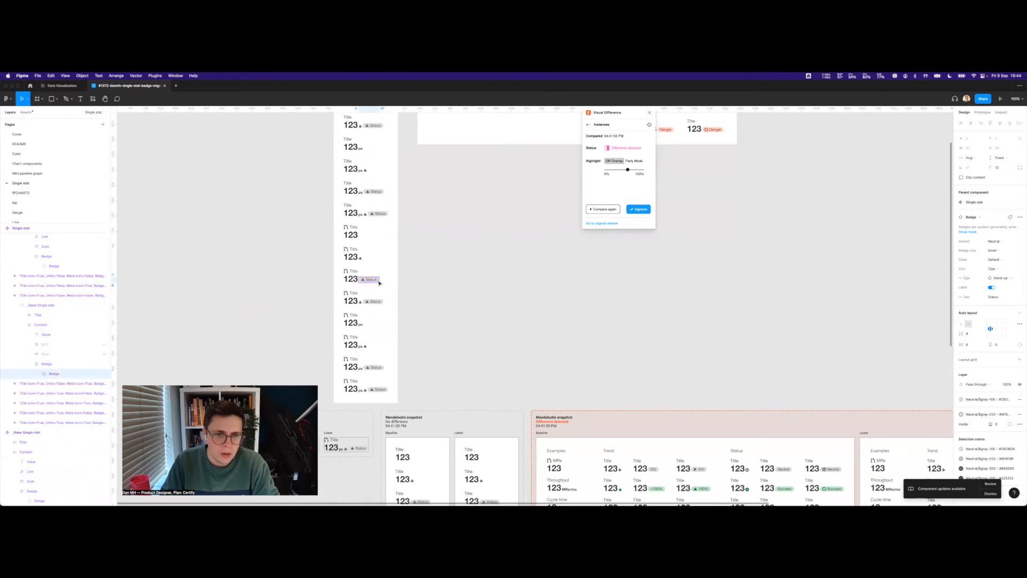
click(377, 302)
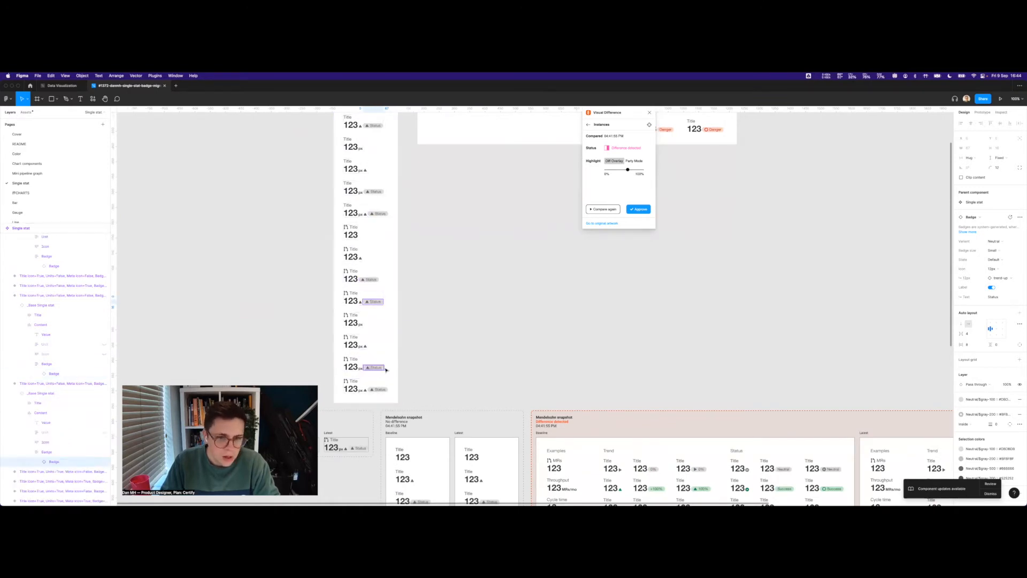
scroll(387, 359, down, 3)
click(389, 343)
scroll(482, 251, down, 10)
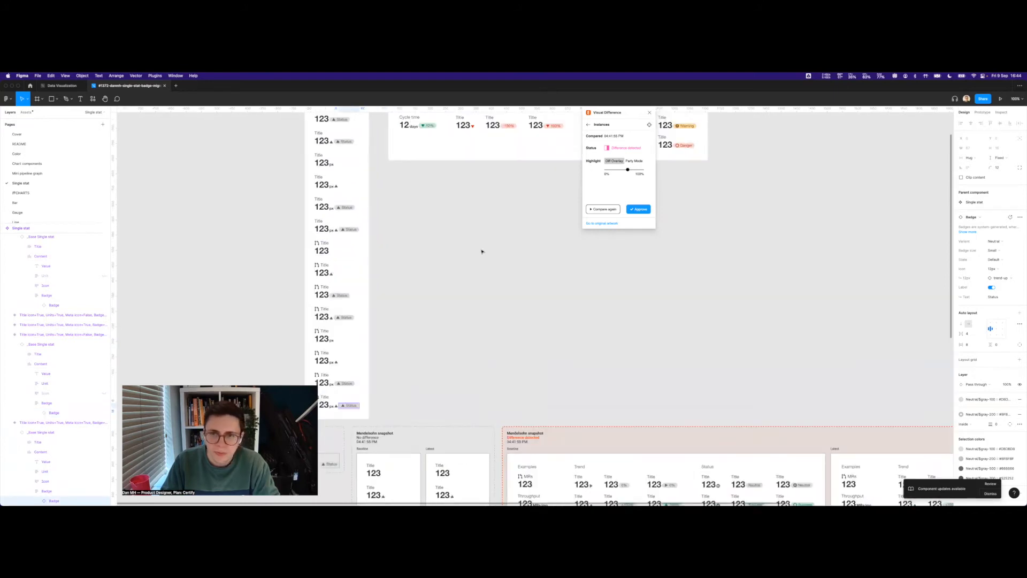
scroll(492, 257, down, 8)
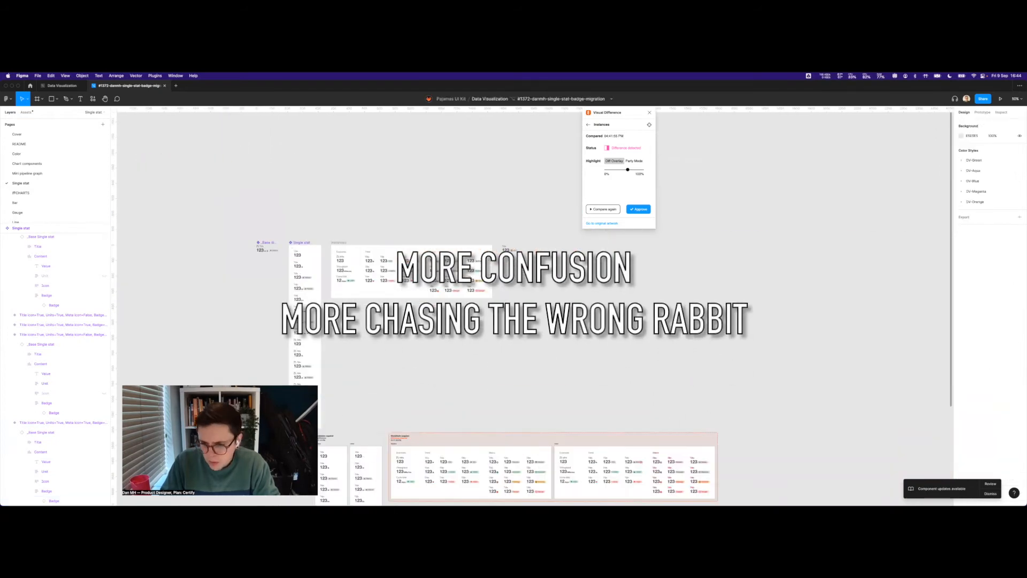
Restore the neutral Trend and Status badges in the Instances frame and compare it with its baseline again.
double_click(427, 262)
double_click(427, 261)
scroll(453, 257, down, 8)
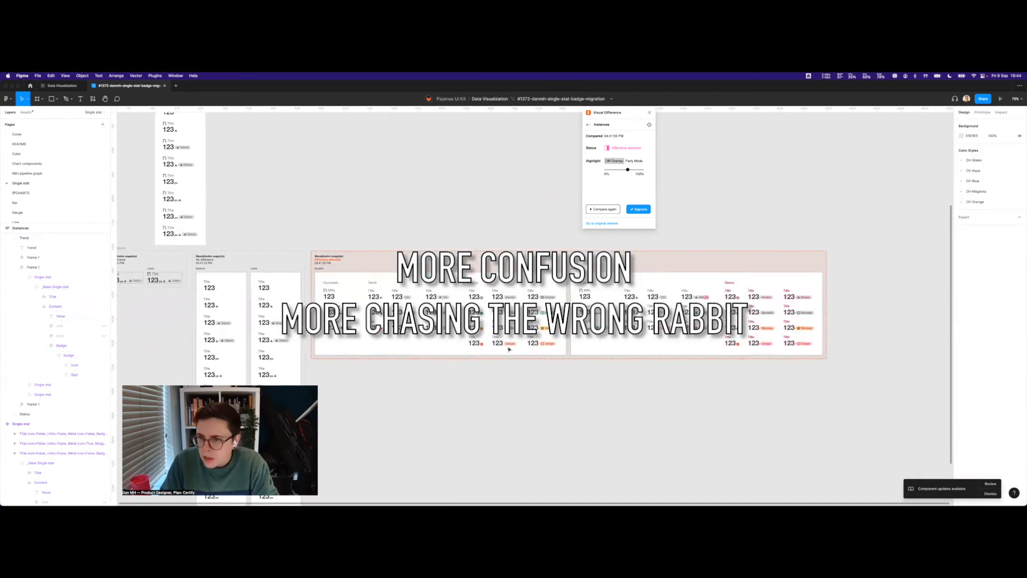
scroll(453, 257, up, 8)
super+click(452, 251)
key(Escape)
key(shift+Return)
click(998, 253)
scroll(991, 352, down, 3)
key(Escape)
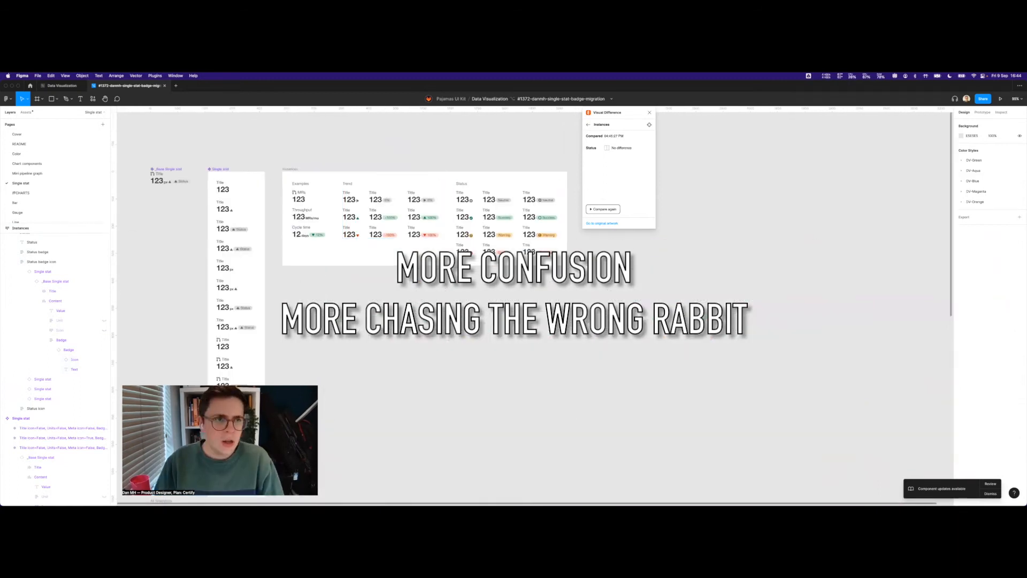
Create a new design file and open the library choices for swapping the Data Visualization library of a placed Single stat.
click(175, 85)
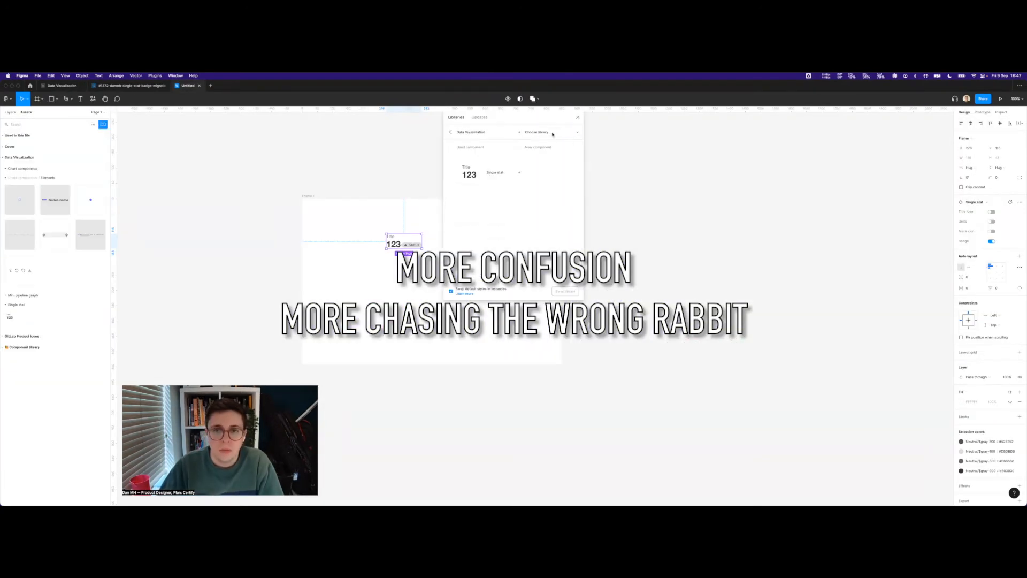
click(536, 131)
mouse_move(555, 215)
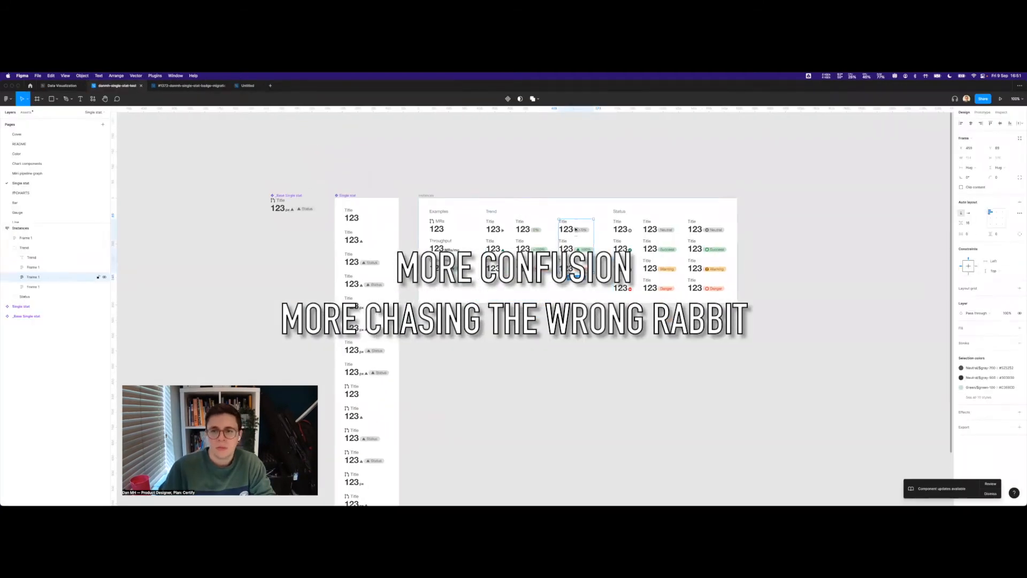
Copy the Trend column of badges with icons below the Instances frame and duplicate it into a two-by-two grid.
click(684, 379)
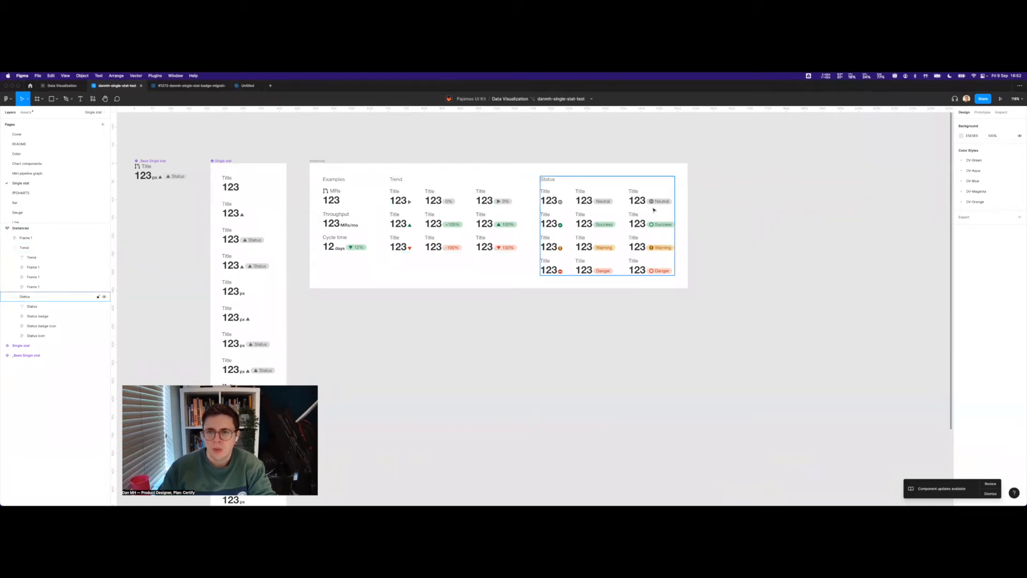
double_click(490, 203)
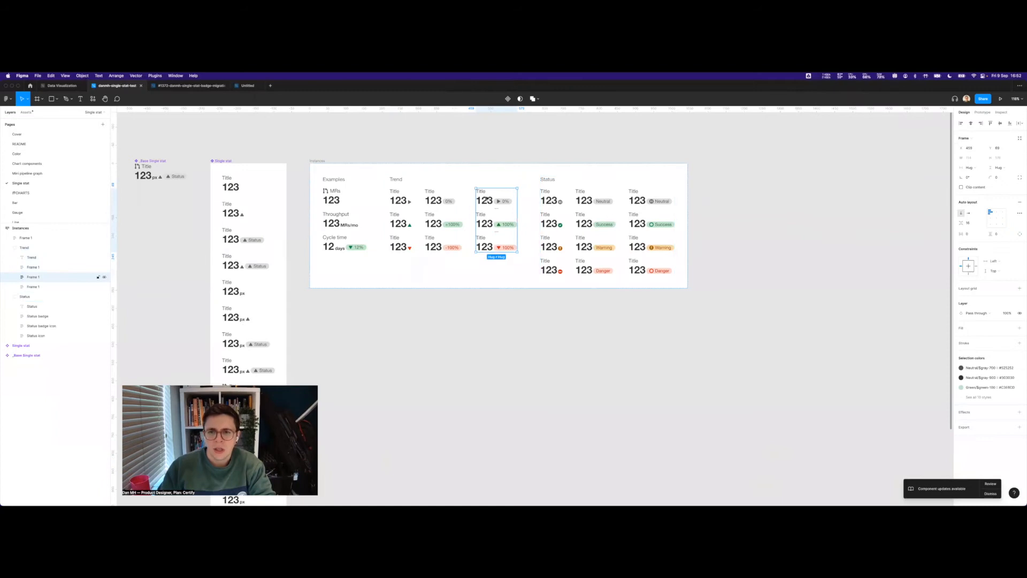
alt+drag(489, 201, 514, 376)
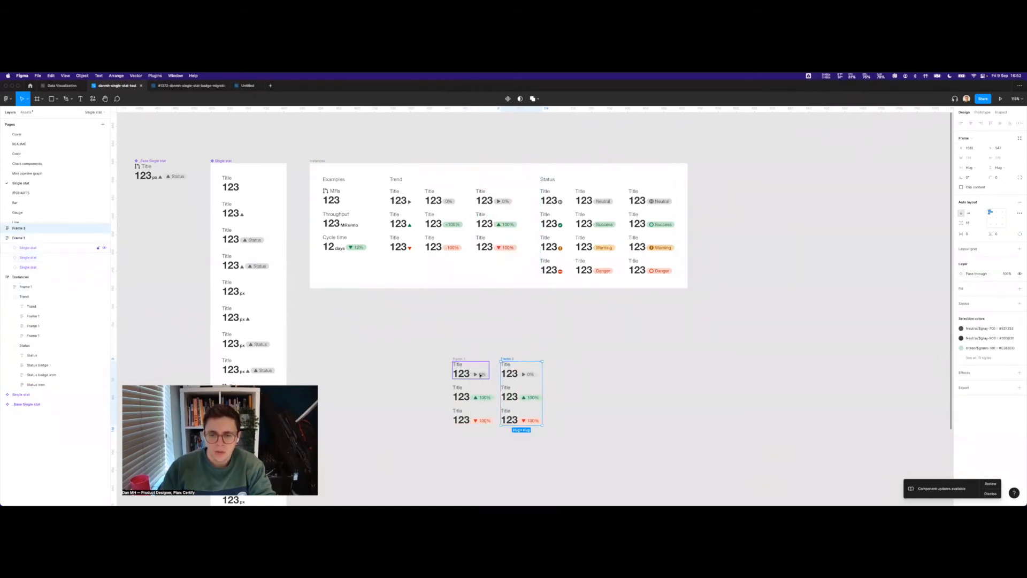
shift+click(459, 359)
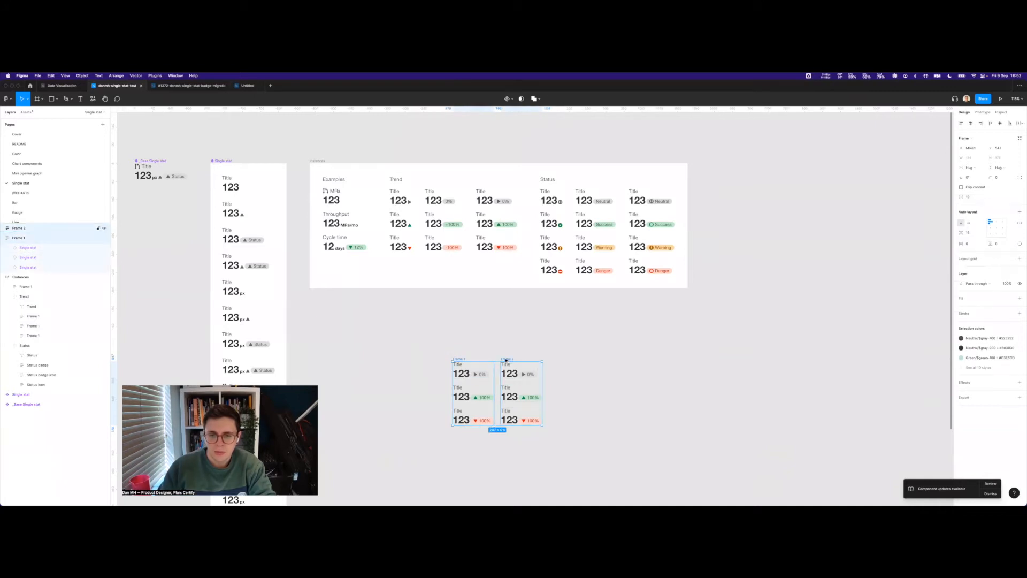
alt+drag(509, 360, 503, 431)
click(579, 403)
Copy the Status badge icon column beside the Trend copies and duplicate it into a two-by-two grid.
double_click(662, 201)
alt+drag(651, 202, 661, 377)
scroll(662, 379, down, 3)
scroll(661, 380, right, 1)
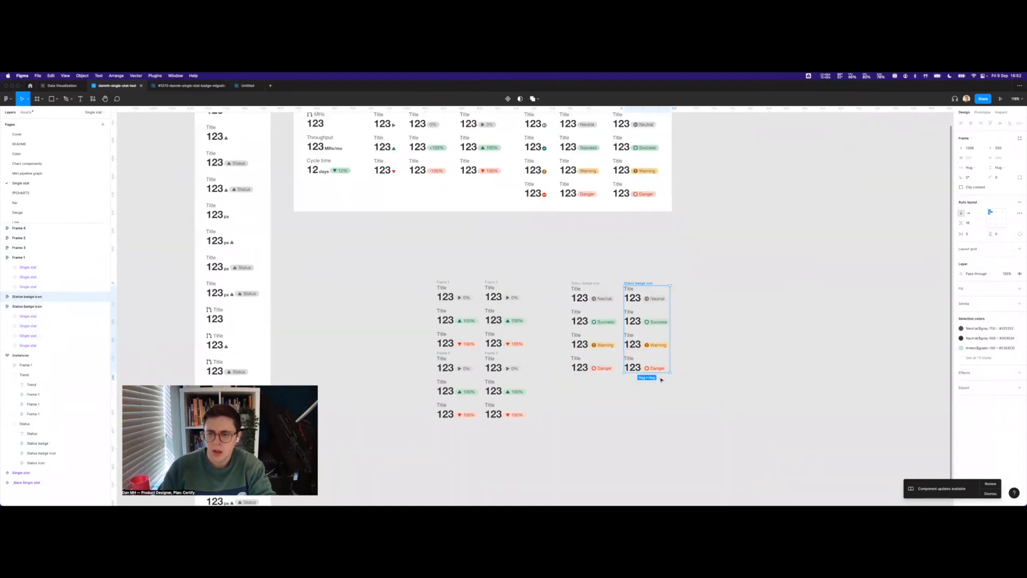
scroll(568, 248, down, 2)
shift+click(571, 247)
alt+drag(631, 262, 631, 360)
click(722, 367)
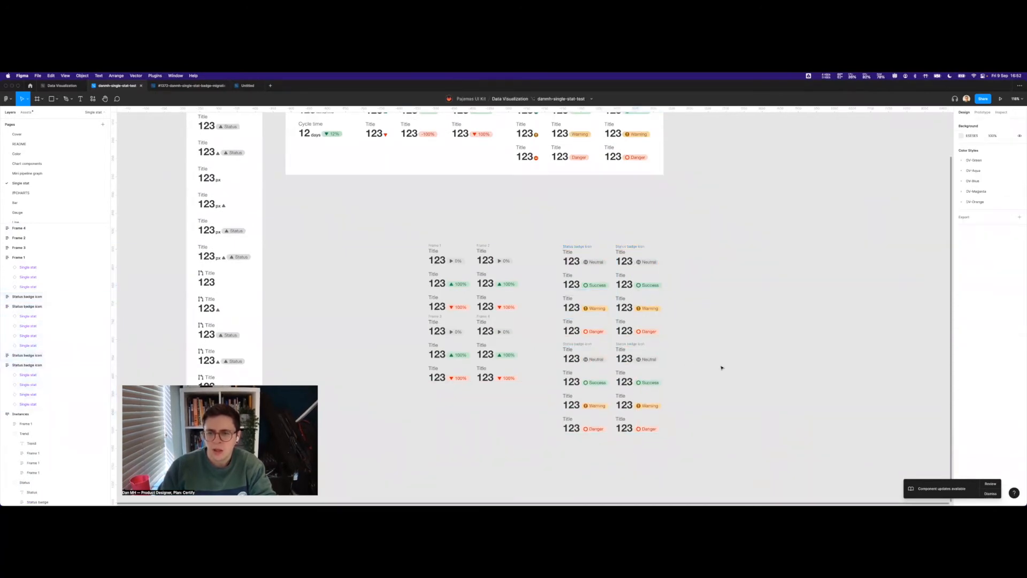
Examine the copied Trend and Status columns against the original Instances frame and the Single stat variants.
scroll(412, 259, up, 2)
scroll(412, 259, left, 1)
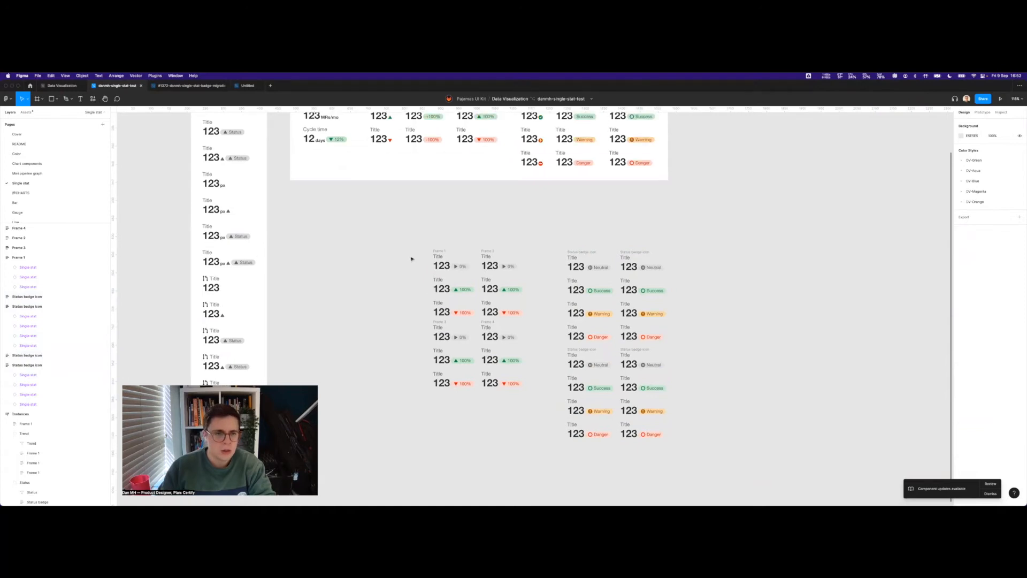
scroll(411, 258, up, 1)
scroll(411, 259, left, 1)
scroll(411, 259, right, 1)
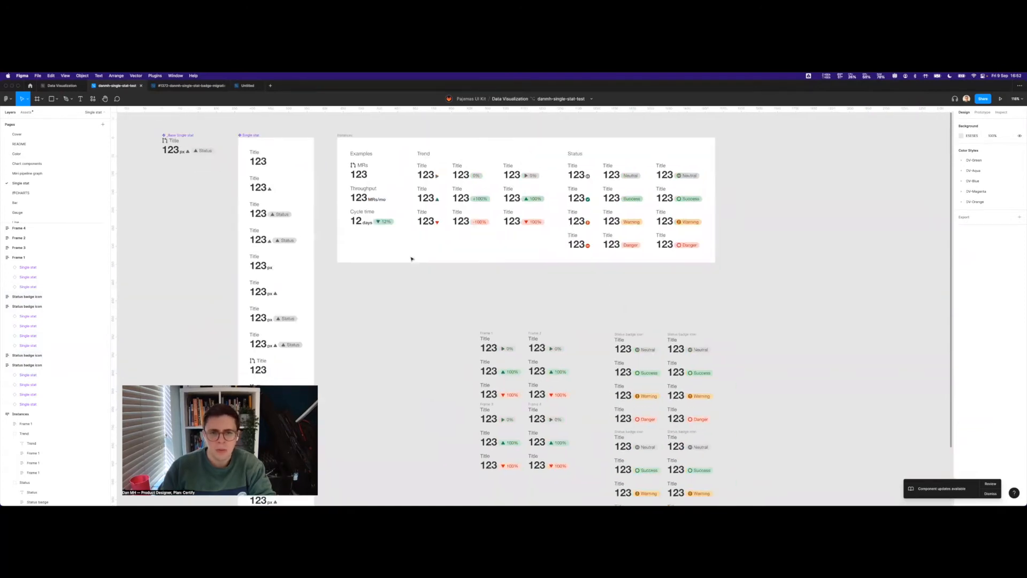
scroll(411, 259, right, 3)
scroll(412, 259, down, 1)
scroll(411, 259, left, 1)
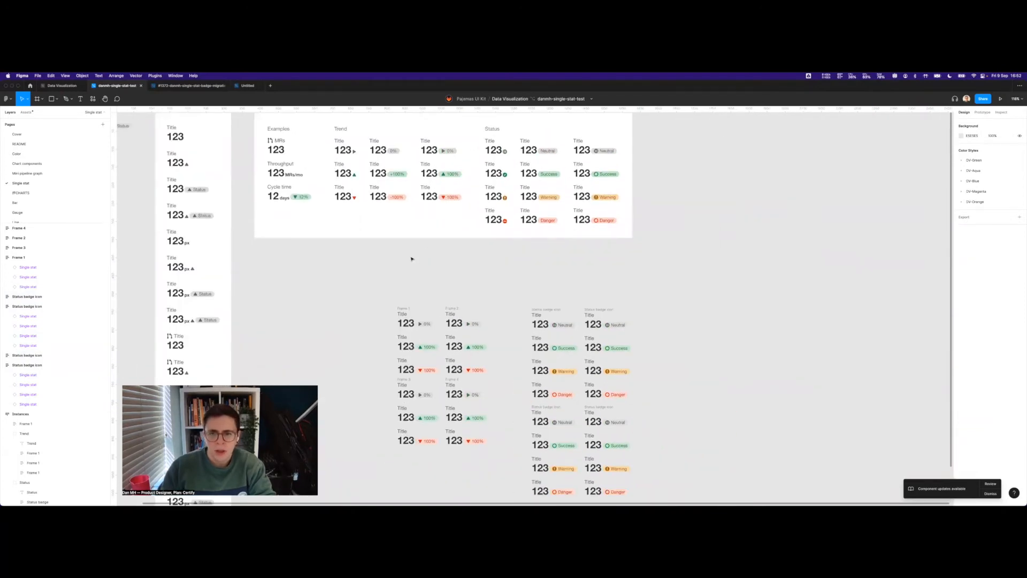
scroll(412, 259, left, 2)
scroll(412, 259, down, 1)
Set the variant of the deprecated 0% badge in the upper copy of the second Trend column to Warning.
double_click(535, 315)
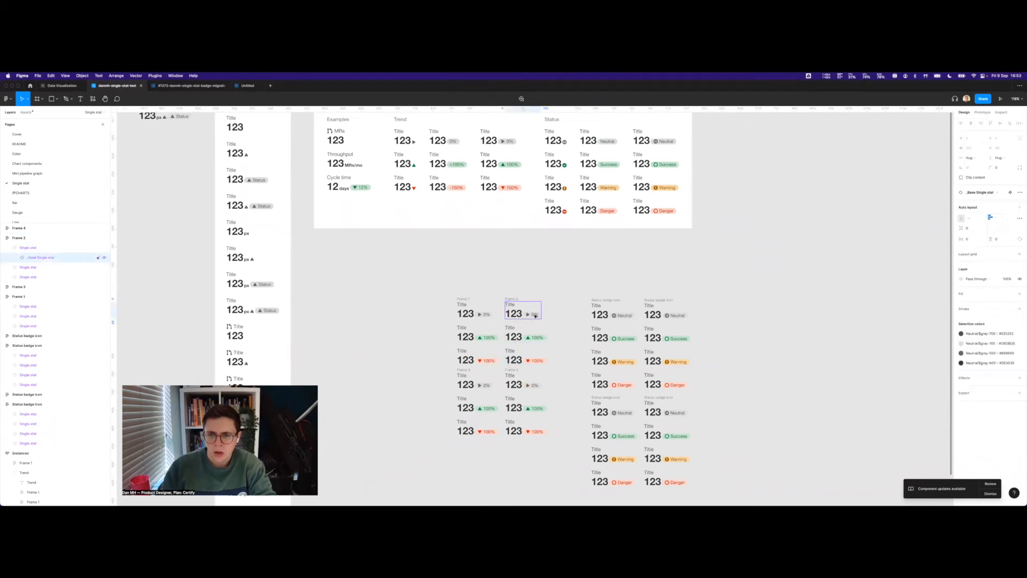
double_click(535, 315)
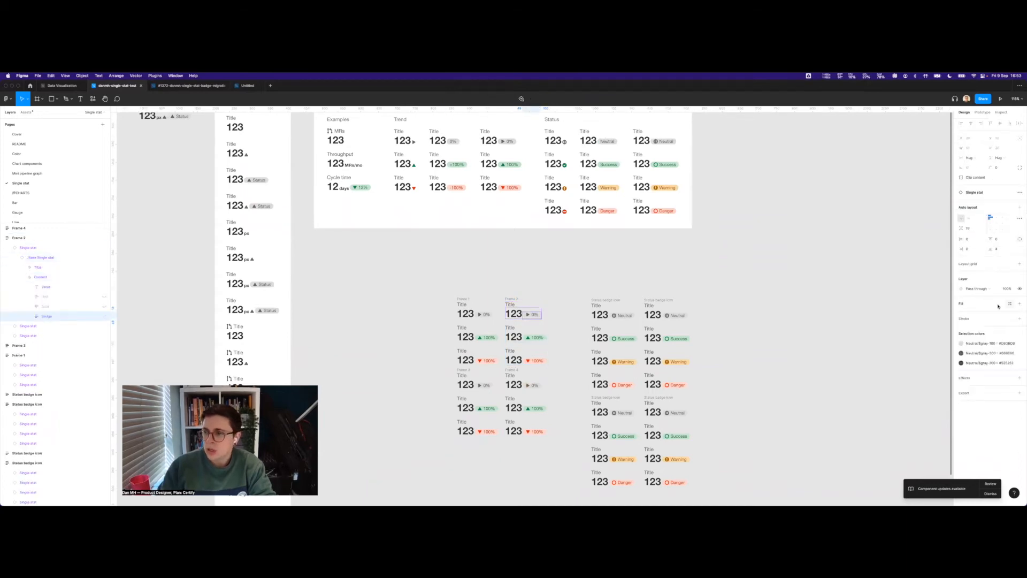
double_click(535, 315)
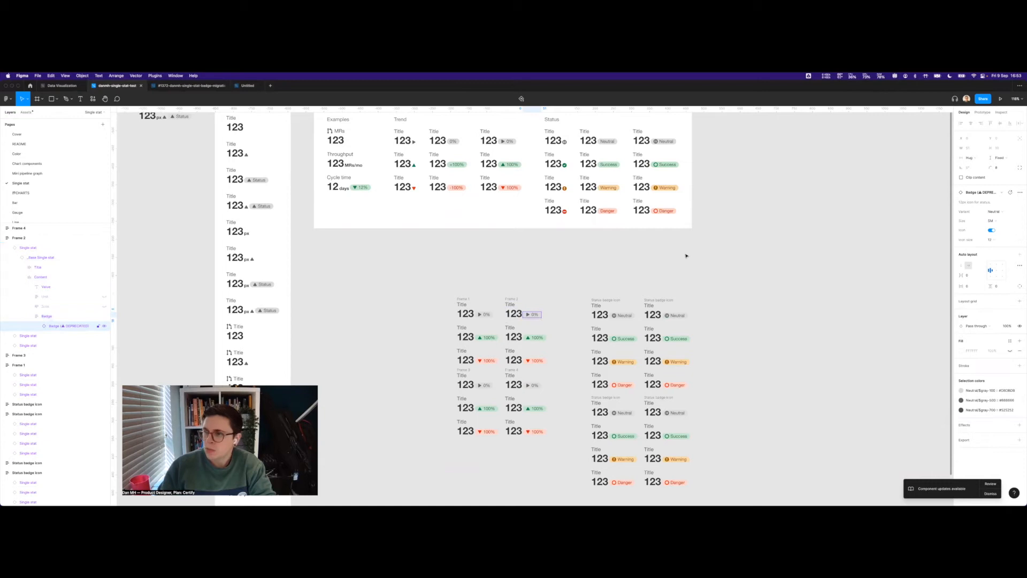
click(1001, 212)
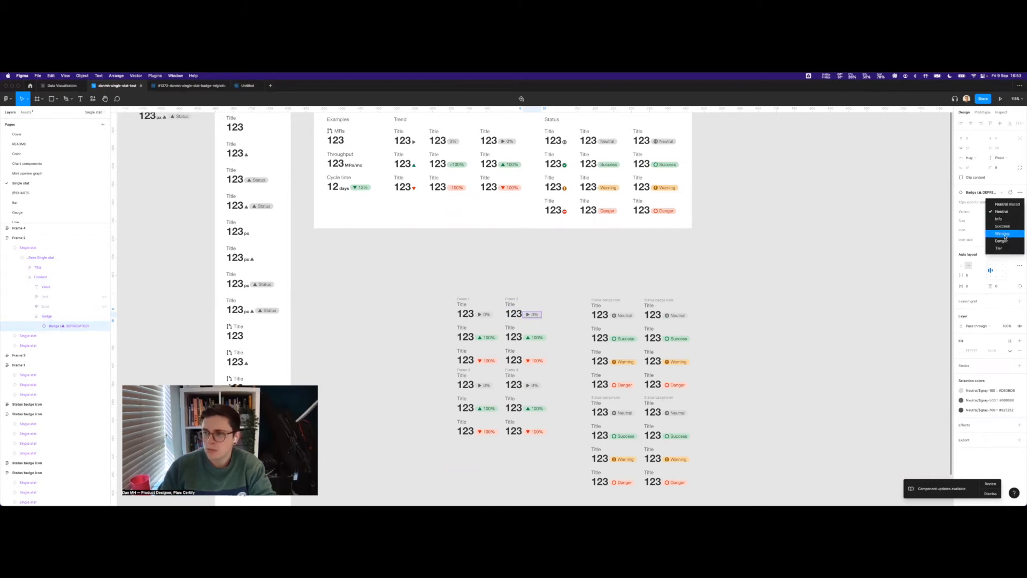
click(1004, 234)
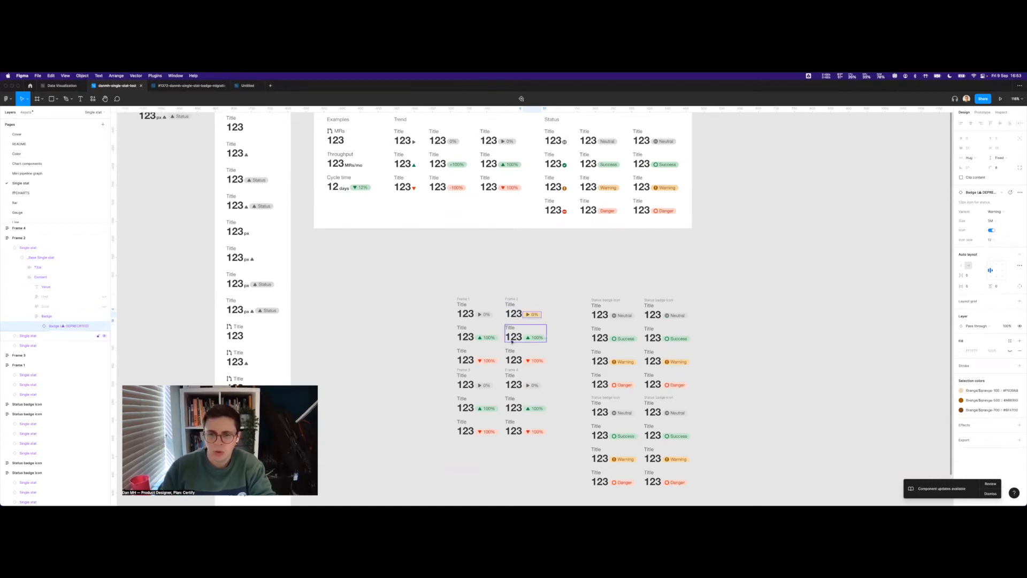
scroll(490, 336, down, 2)
scroll(490, 336, down, 3)
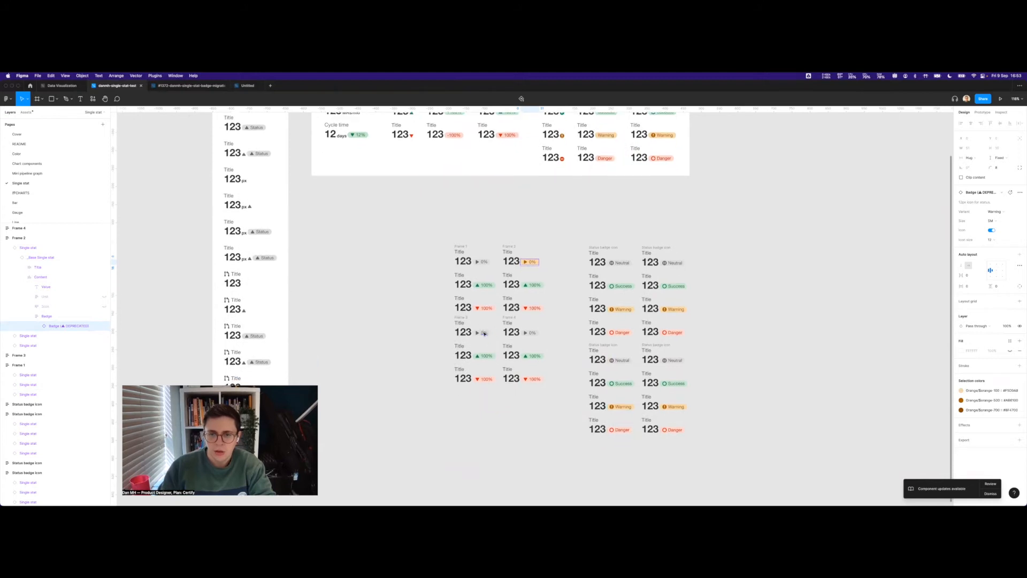
Set the text of the 0% badge in the lower copy of the first Trend column to 120%.
super+double_click(484, 333)
text(120%)
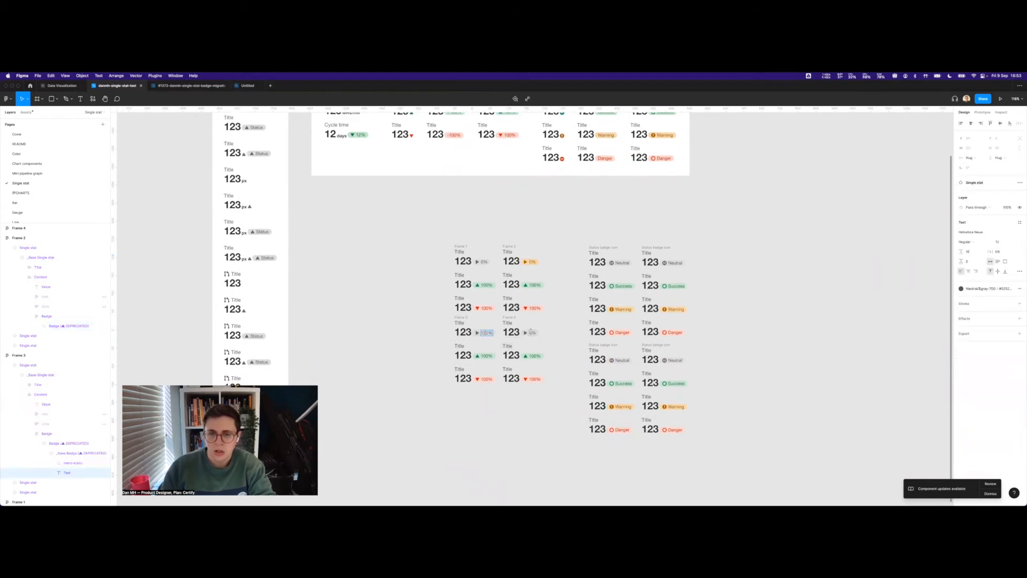
Swap the trend-static icon for a different icon in the 0% badge in the lower copy of the second Trend column.
super+click(526, 333)
click(526, 332)
click(526, 333)
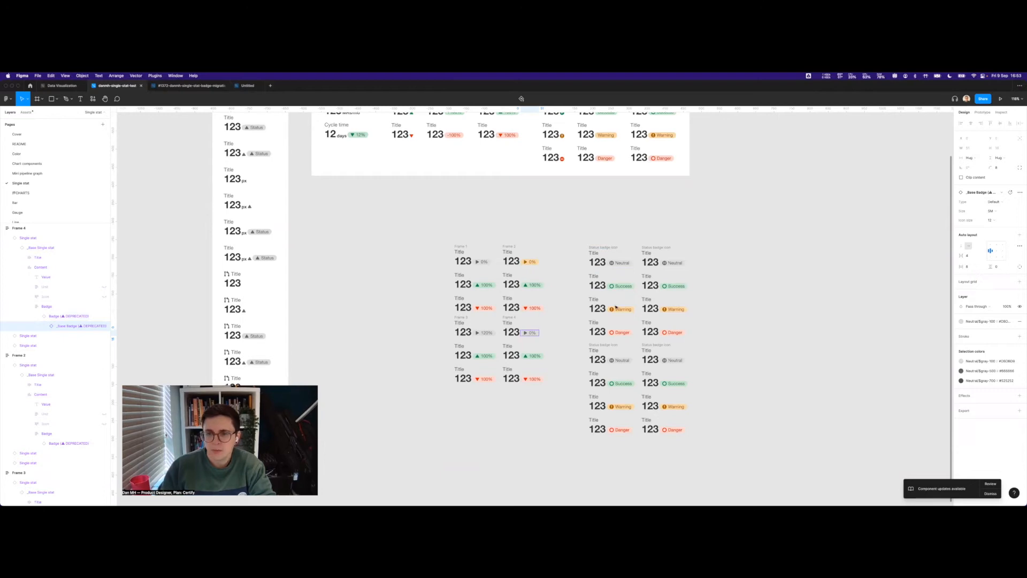
double_click(525, 333)
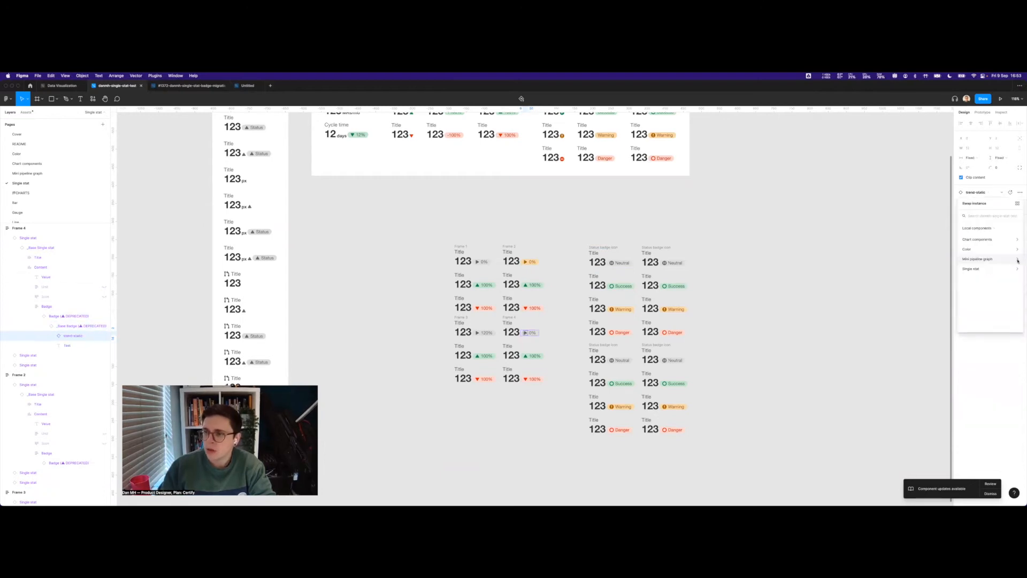
click(1001, 192)
click(981, 228)
click(986, 249)
click(995, 295)
click(867, 294)
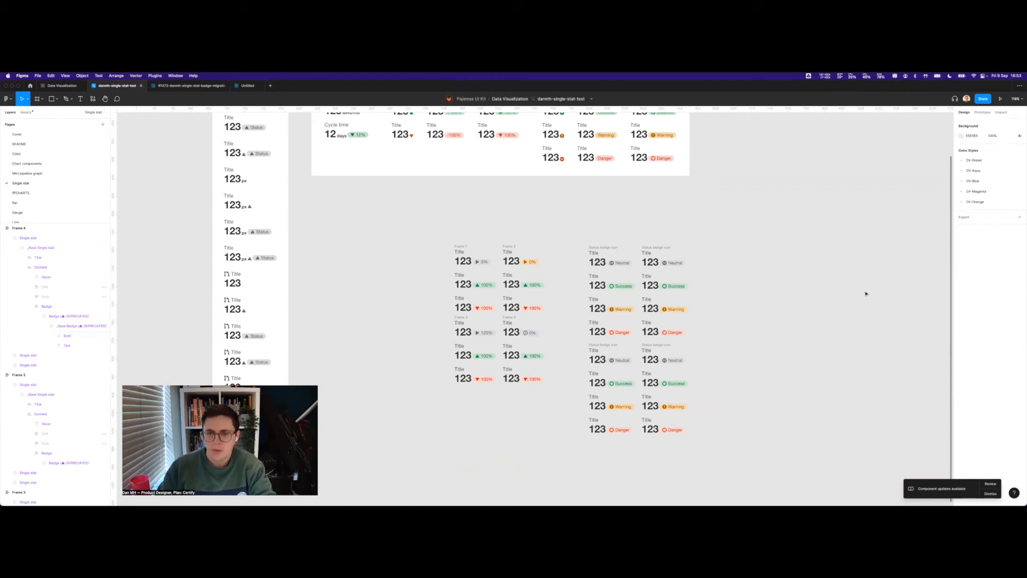
Set the variant of the deprecated Neutral badge in the upper copy of the second Status column to Danger.
double_click(678, 265)
double_click(678, 265)
click(678, 265)
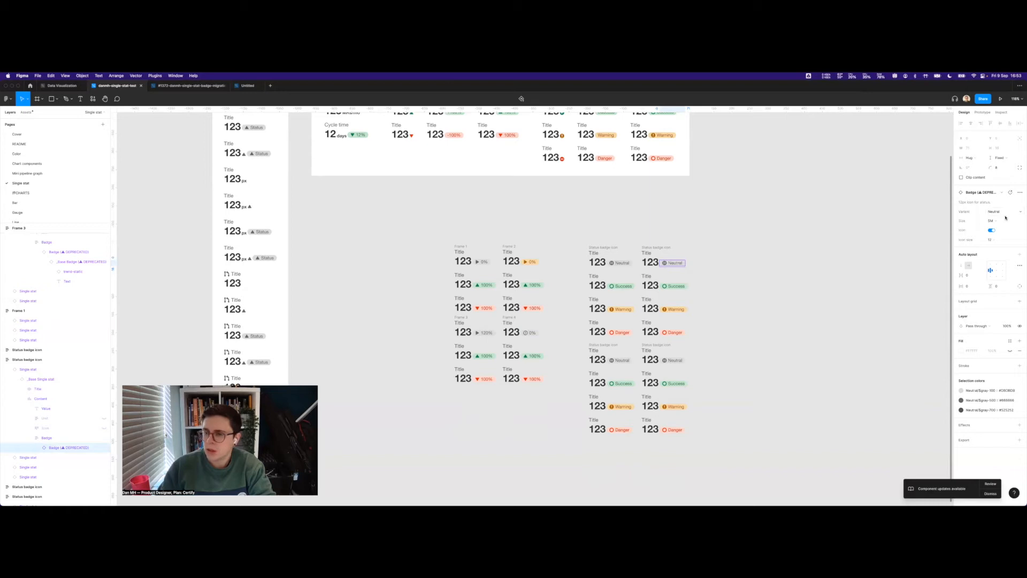
click(1003, 214)
click(1001, 243)
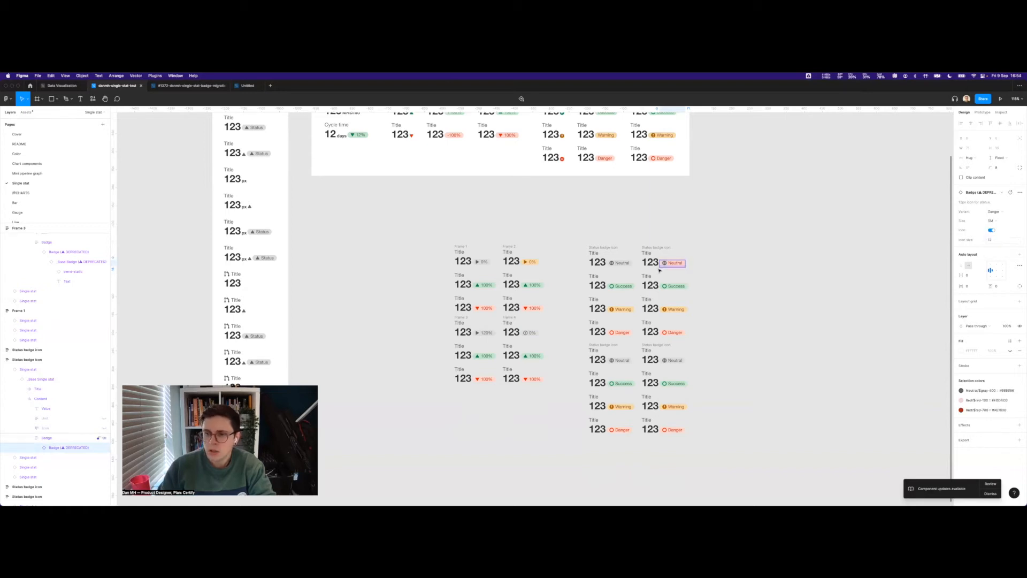
Replace the Neutral badge's text with "Text" in the lower copy of the first Status column.
scroll(662, 267, up, 5)
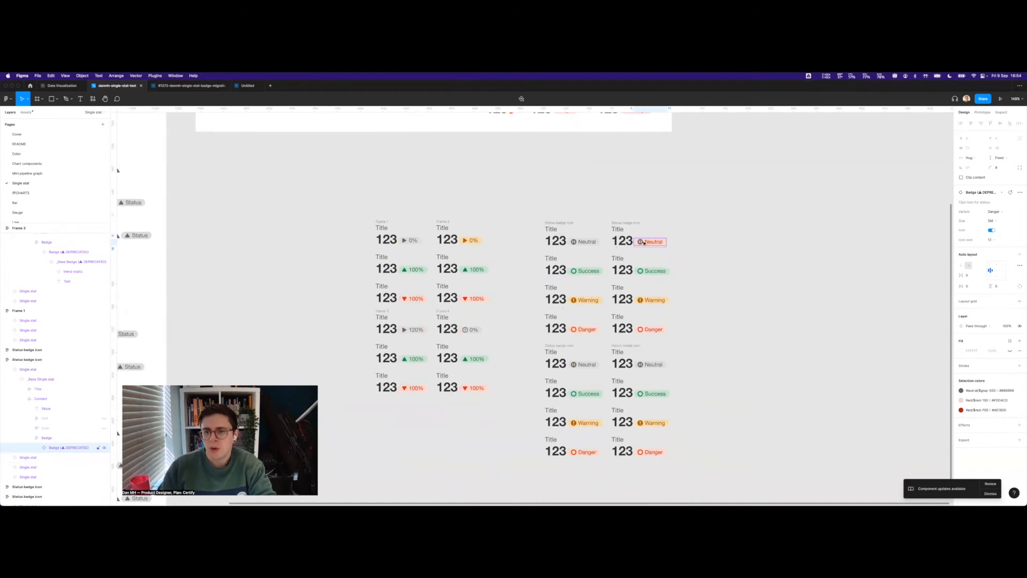
scroll(583, 332, down, 2)
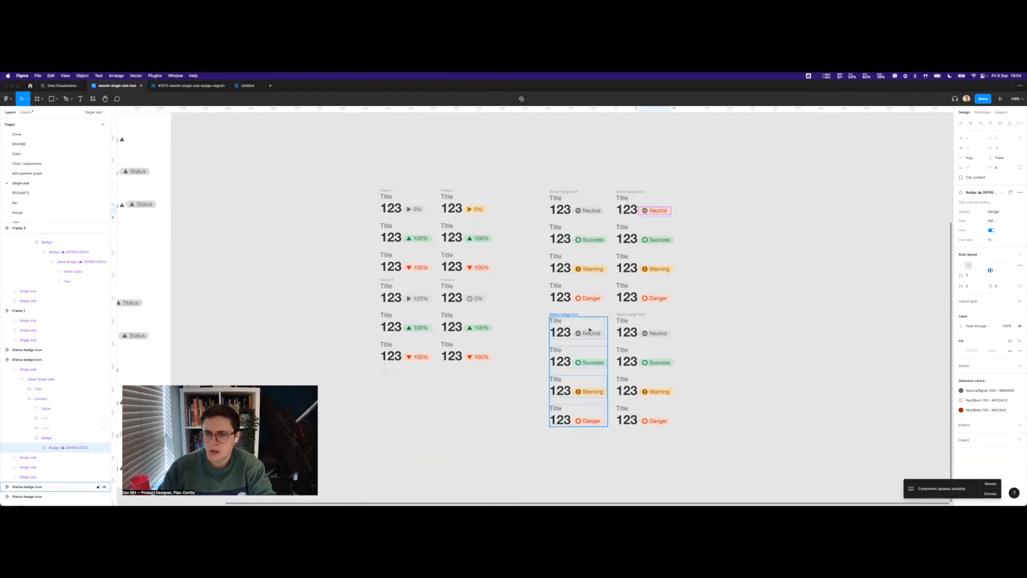
double_click(586, 333)
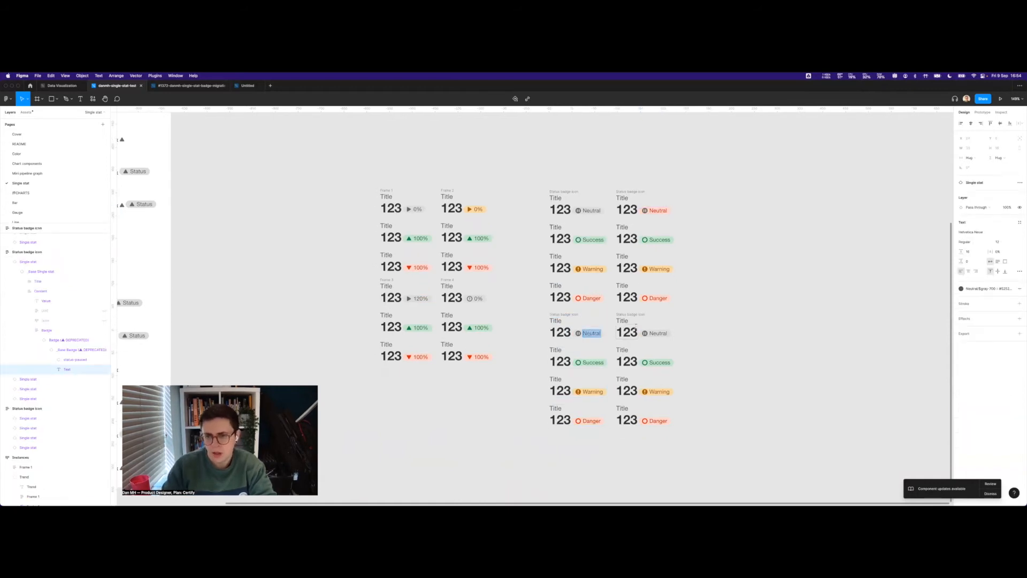
text(Text)
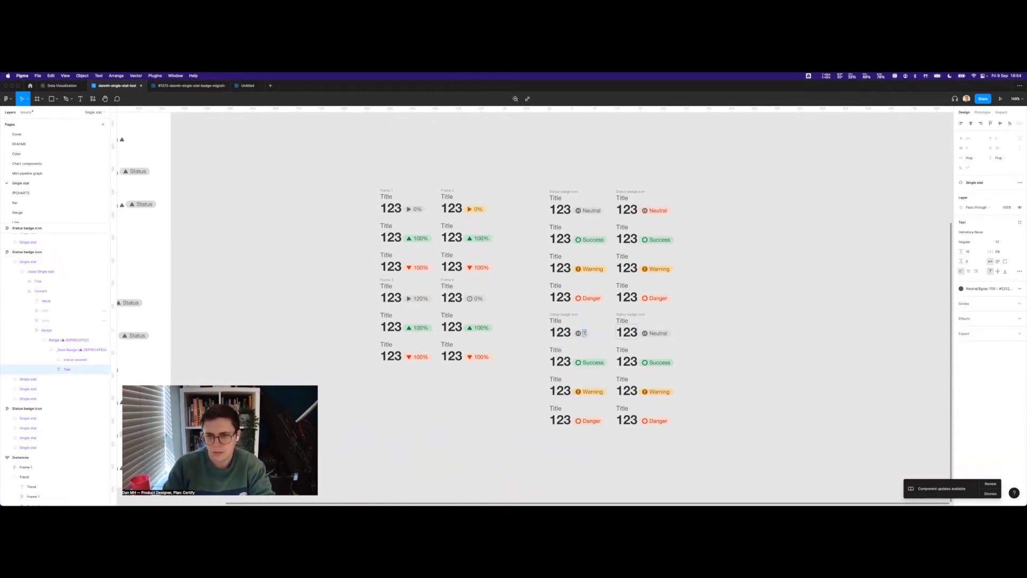
Swap the status-paused icon for another GitLab Product Icons icon in the Neutral badge of the second Status column's lower copy.
click(646, 334)
double_click(645, 335)
double_click(645, 335)
double_click(645, 335)
double_click(645, 334)
click(989, 192)
text(status-)
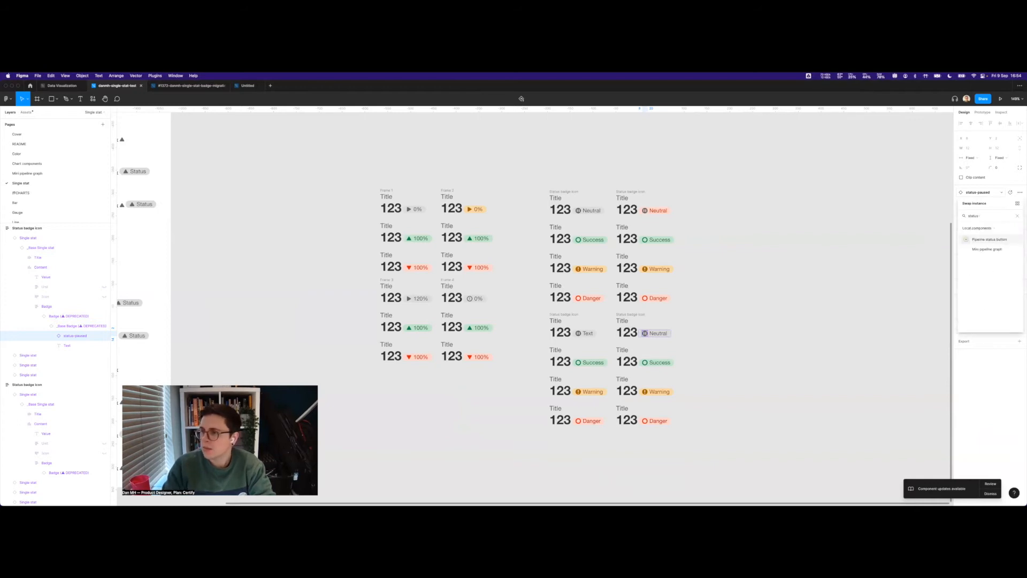
click(978, 228)
click(980, 270)
click(989, 260)
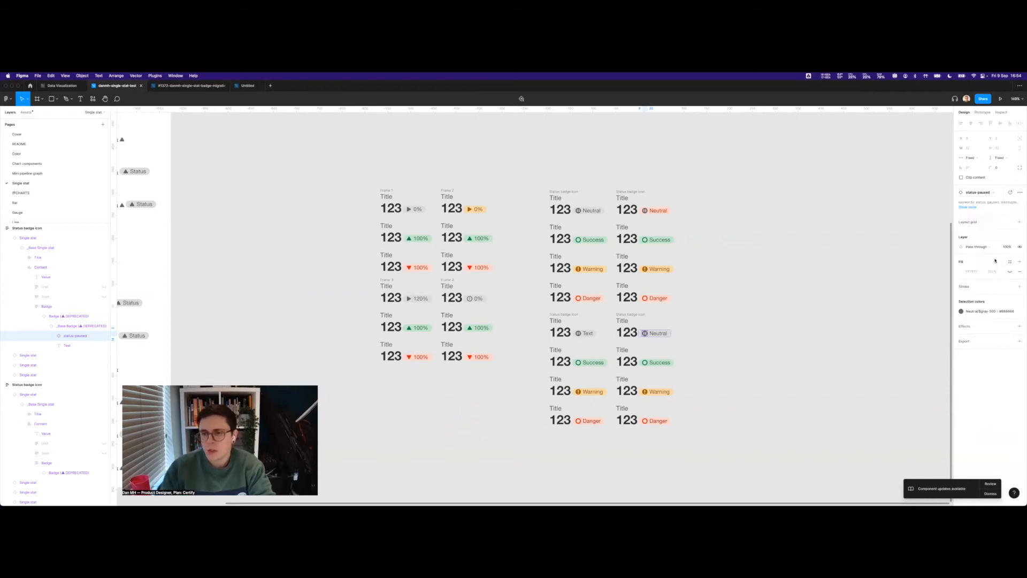
click(743, 329)
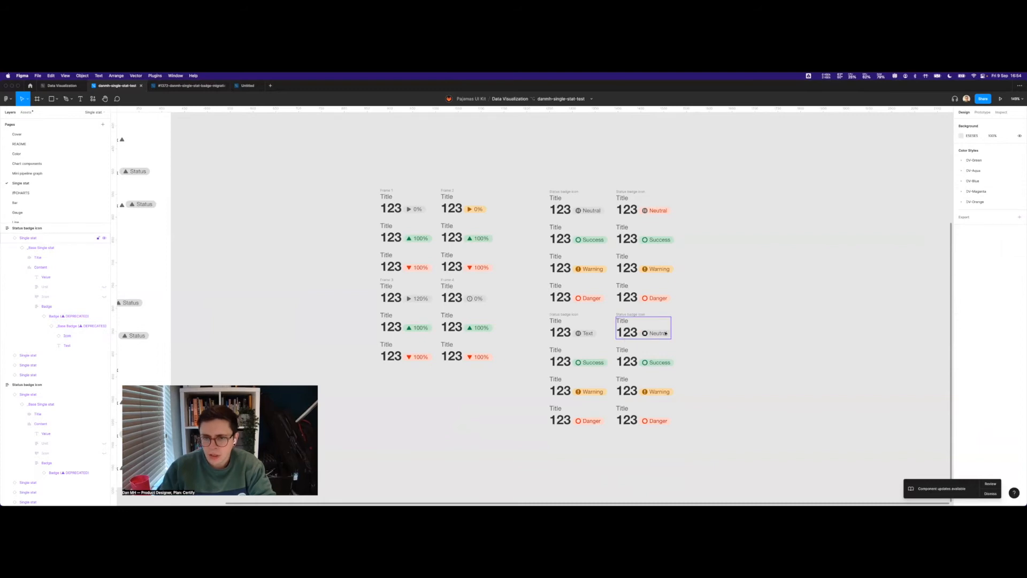
Try swapping the deprecated badge in _Base Single stat for the new Badge from the Component library, and undo the swap.
scroll(730, 344, down, 3)
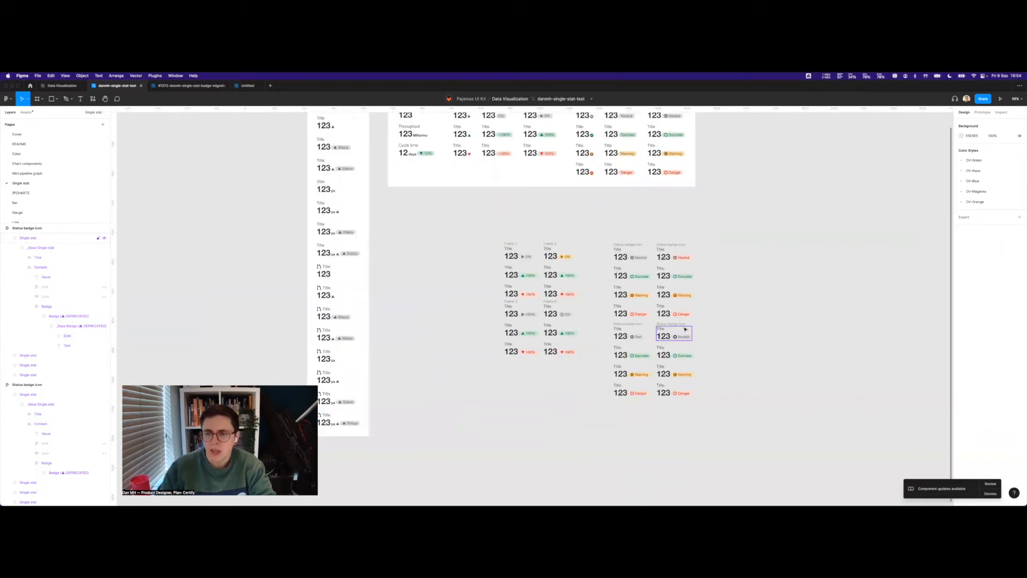
scroll(677, 257, up, 3)
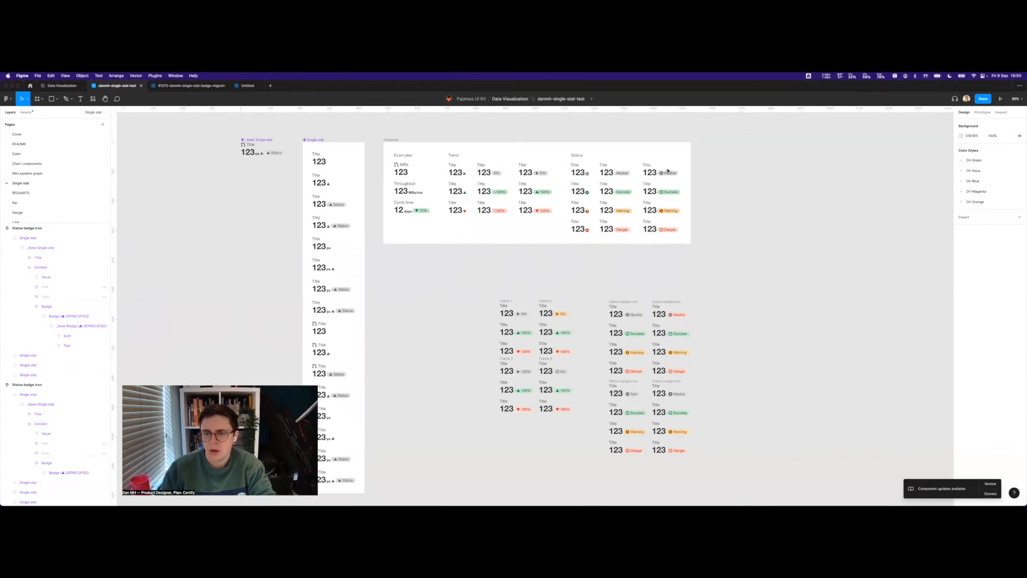
scroll(631, 283, left, 3)
click(372, 166)
click(372, 165)
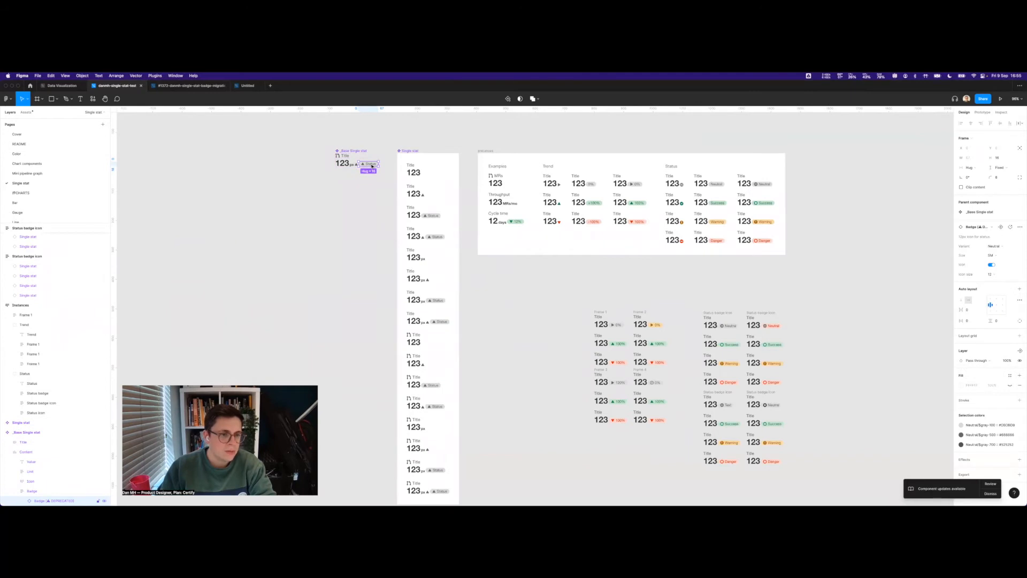
click(985, 232)
click(964, 275)
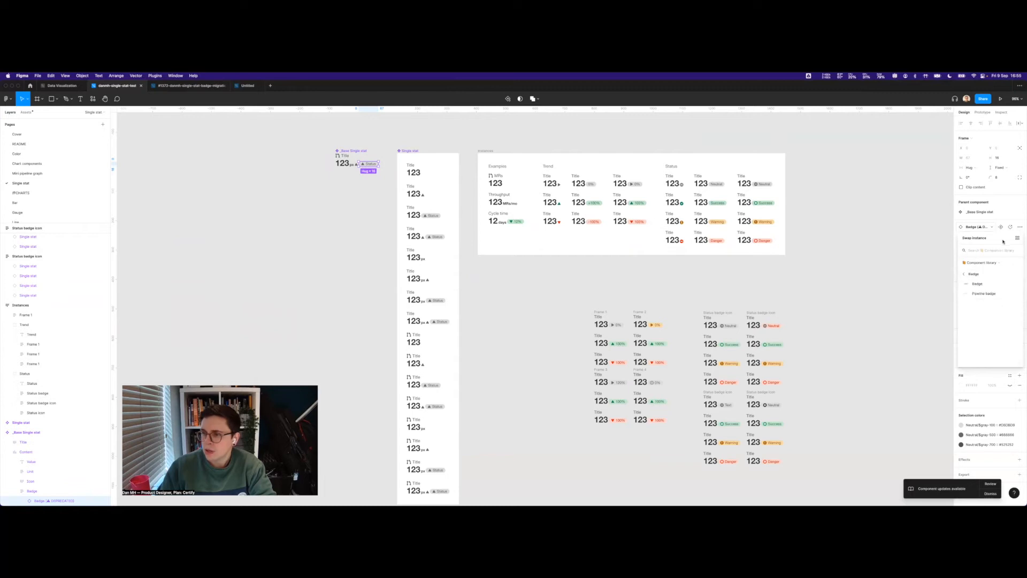
click(983, 284)
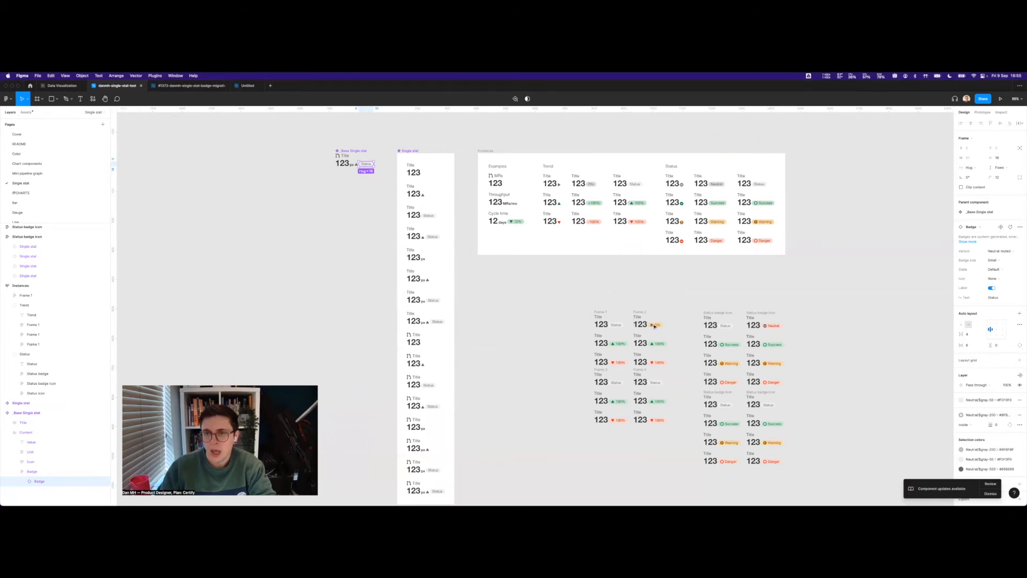
key(super+z)
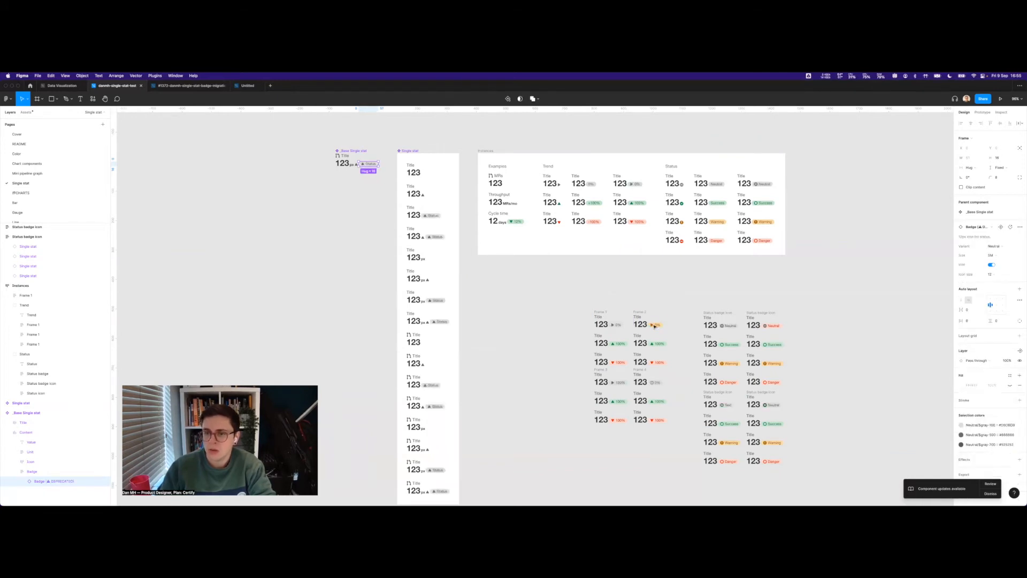
Reset all changes on the 0% icon badge in the Instances frame's Trend section and set its text to 0%.
double_click(634, 185)
double_click(636, 185)
double_click(637, 186)
double_click(637, 185)
double_click(637, 185)
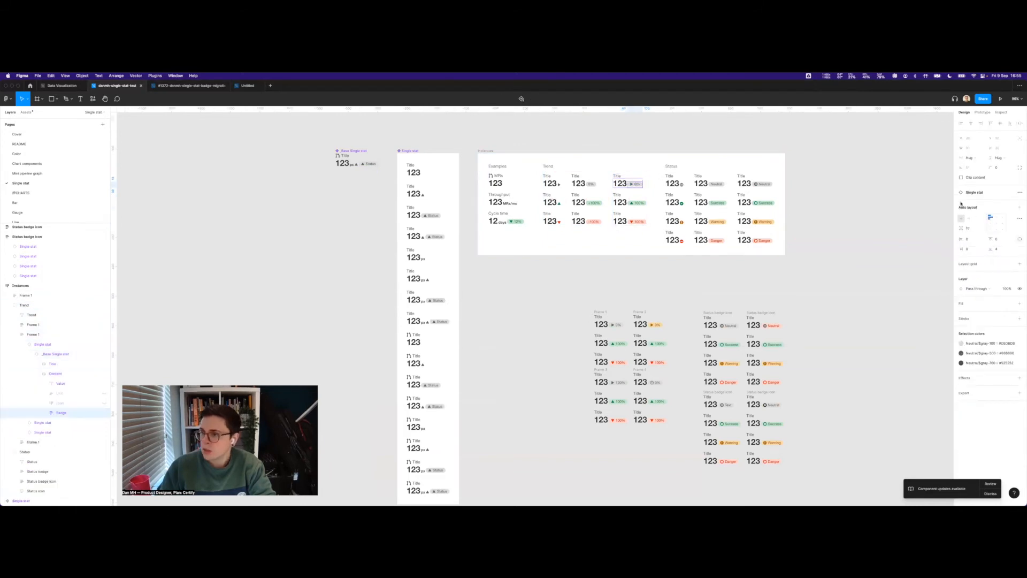
double_click(636, 185)
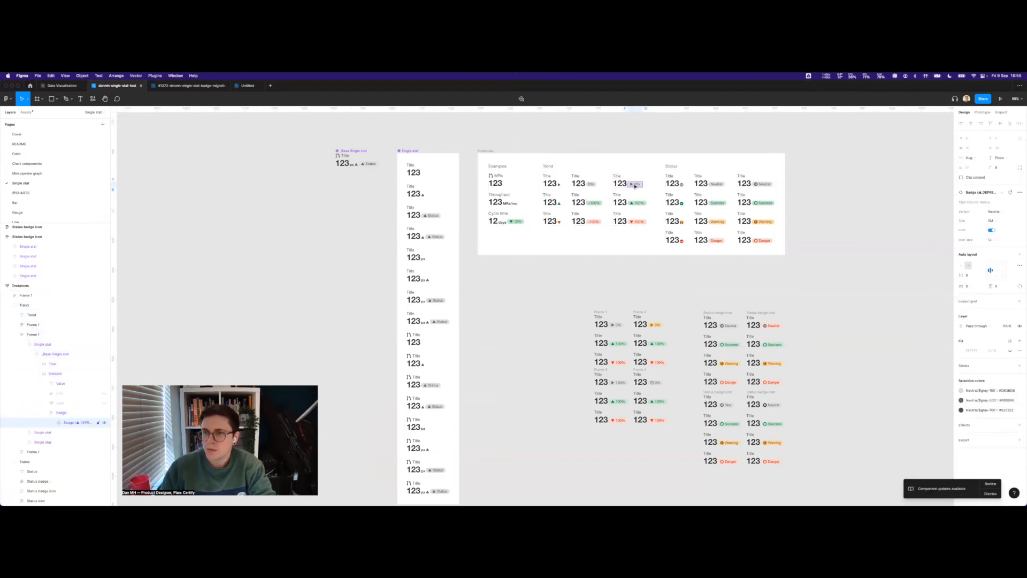
click(1020, 192)
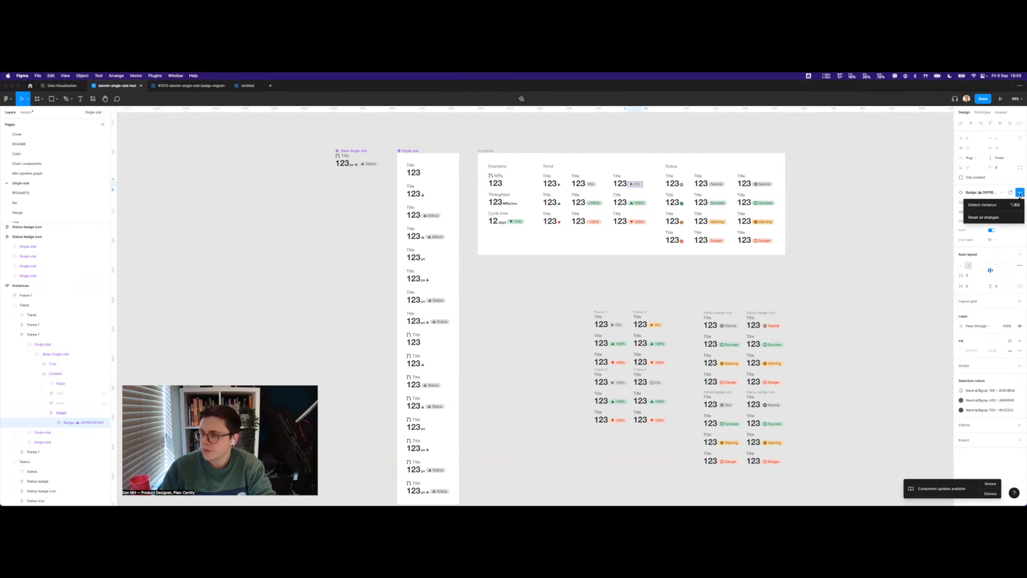
click(995, 219)
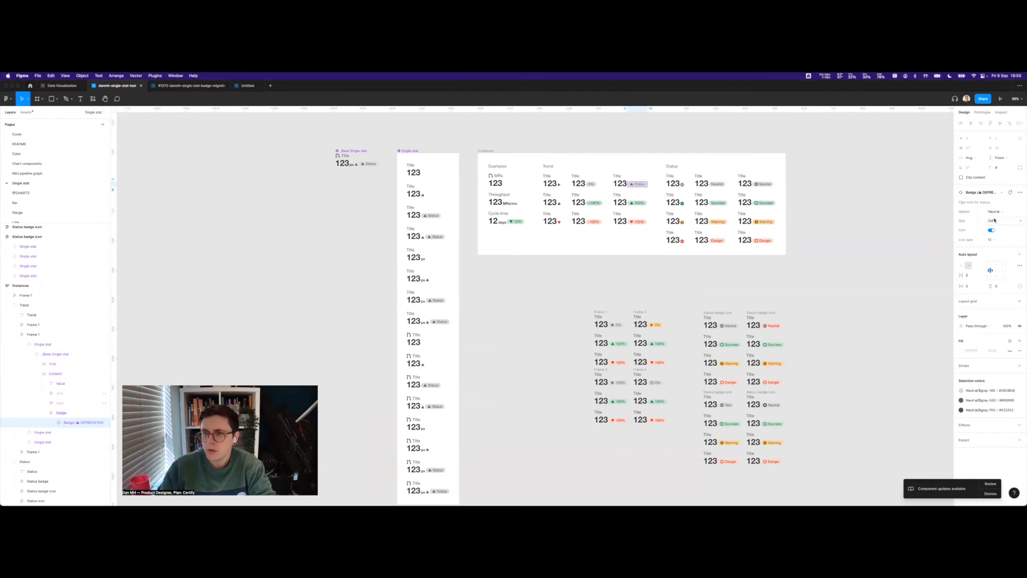
double_click(637, 184)
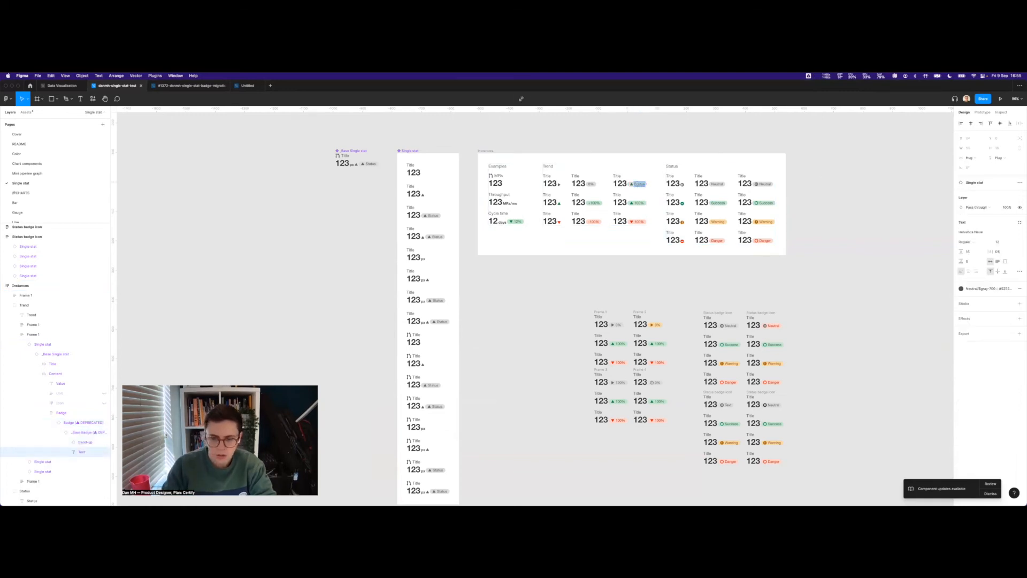
click(632, 185)
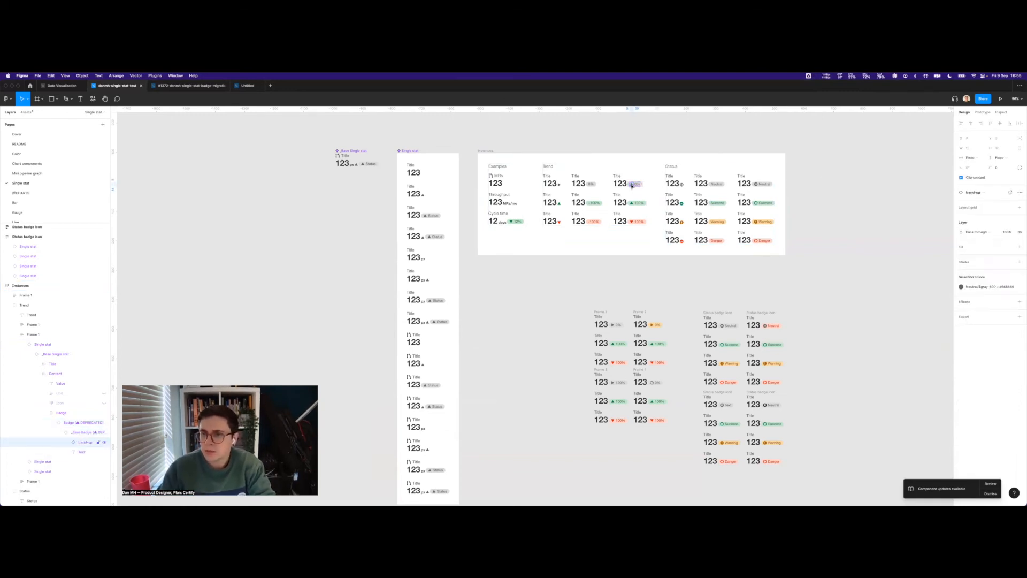
Swap the reset Trend badge's trend-up icon for the static trend icon from the Trend group of GitLab Product Icons.
click(978, 193)
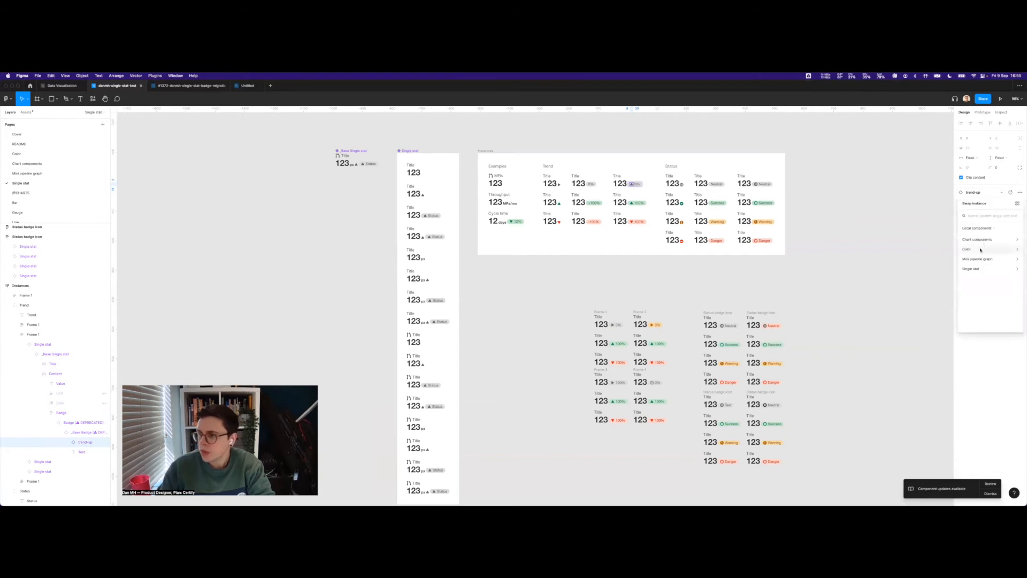
click(964, 239)
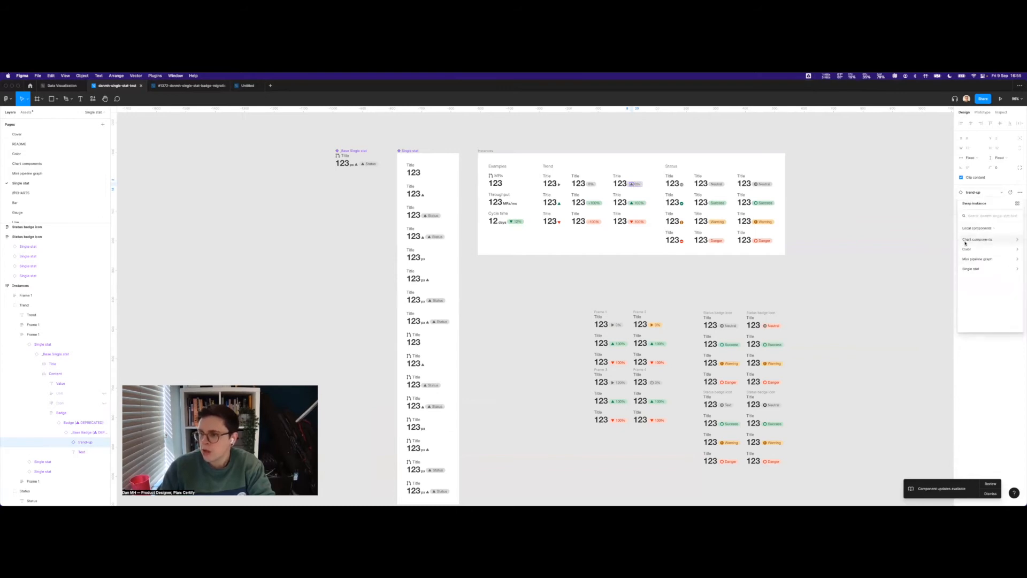
click(977, 270)
click(964, 241)
click(978, 227)
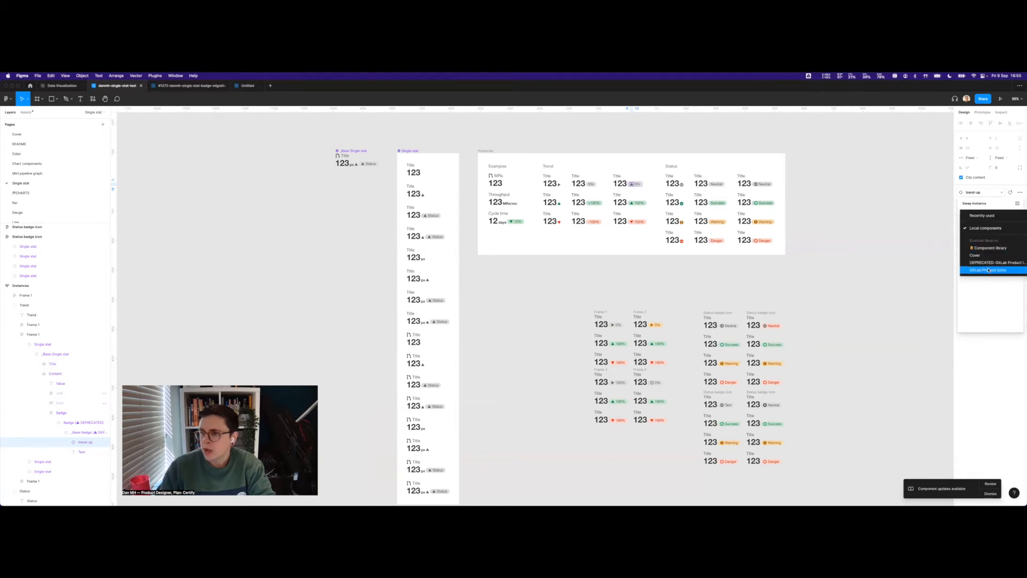
click(988, 270)
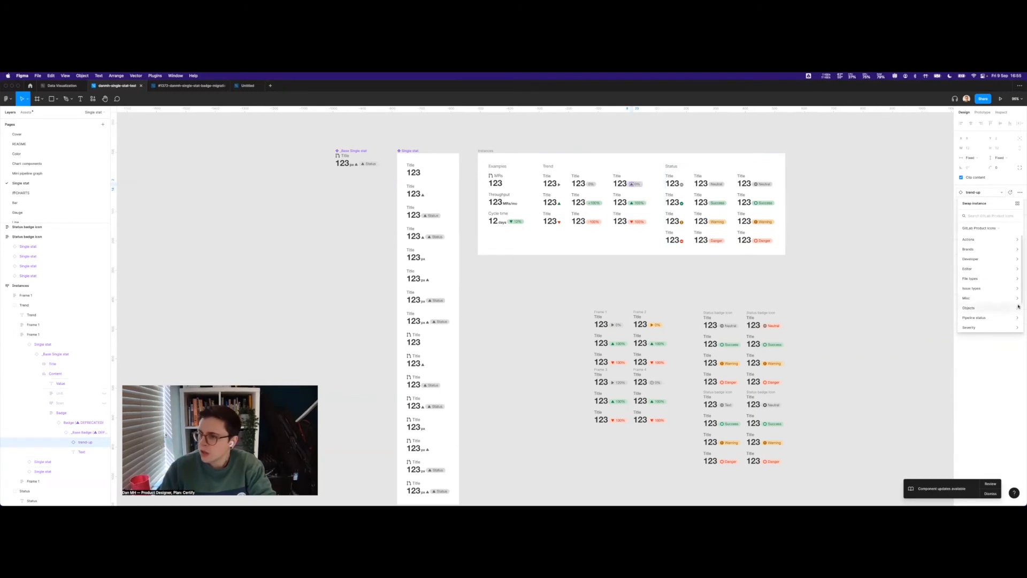
scroll(997, 303, down, 2)
click(985, 298)
click(965, 240)
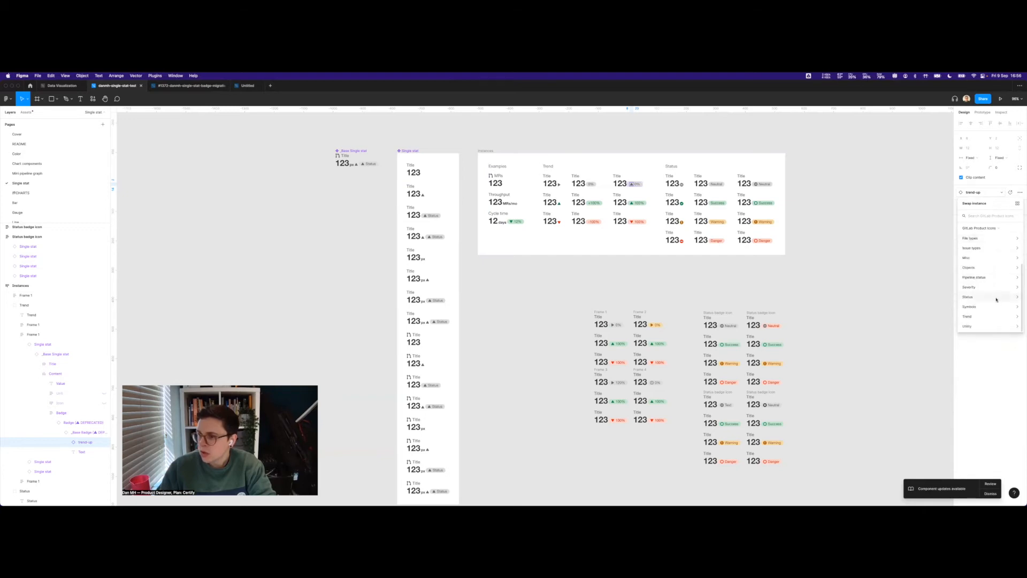
click(982, 317)
click(969, 269)
click(810, 277)
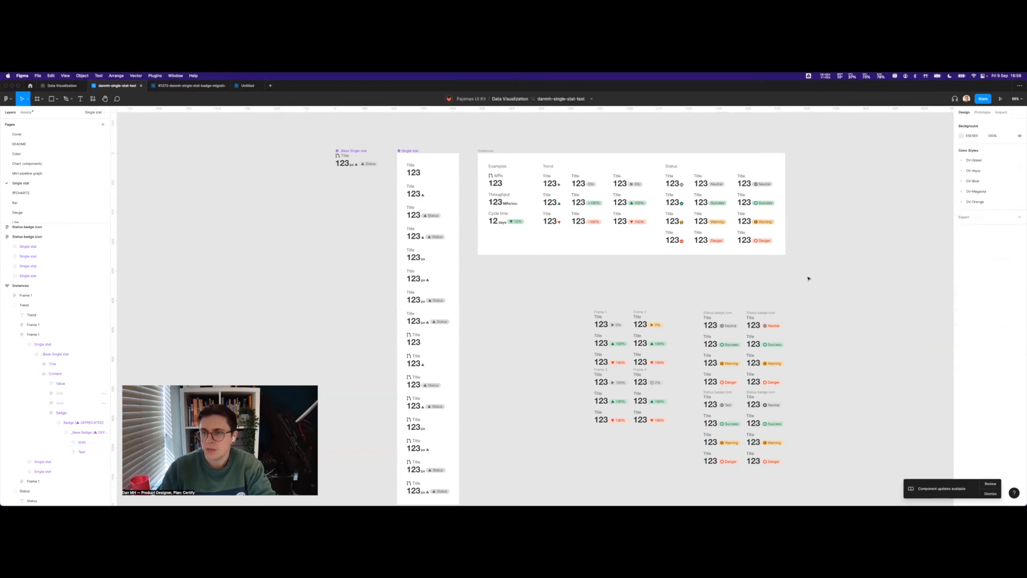
Reset all changes on the Neutral badge with an icon in the Instances frame's Status section.
click(763, 186)
double_click(763, 186)
double_click(761, 186)
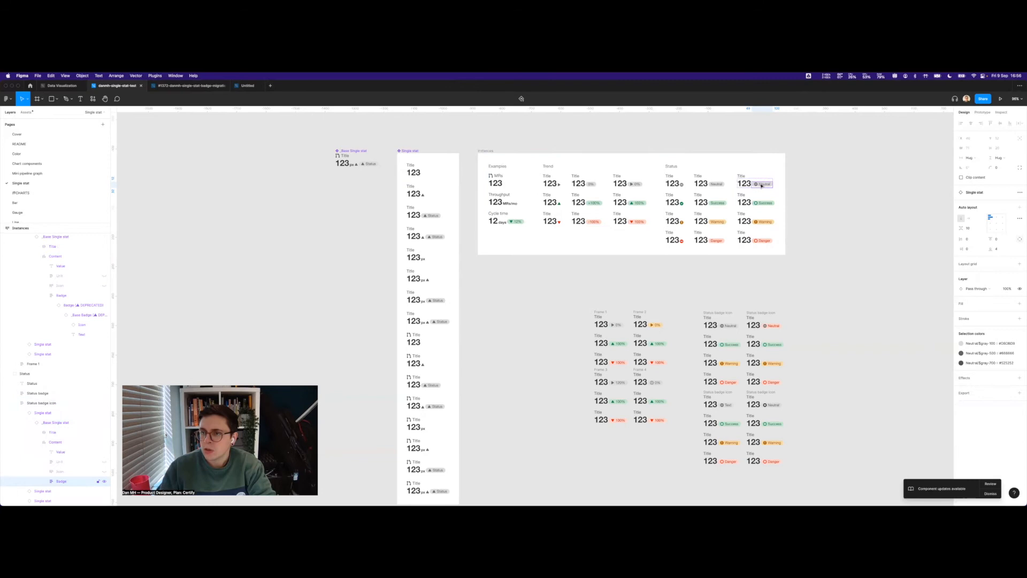
double_click(761, 186)
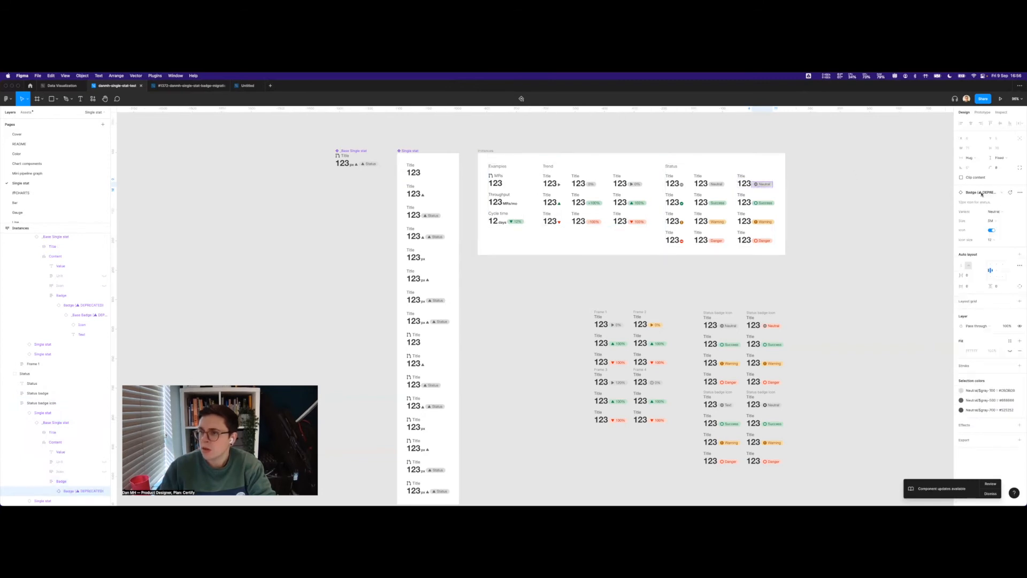
click(1021, 192)
click(1001, 212)
click(823, 206)
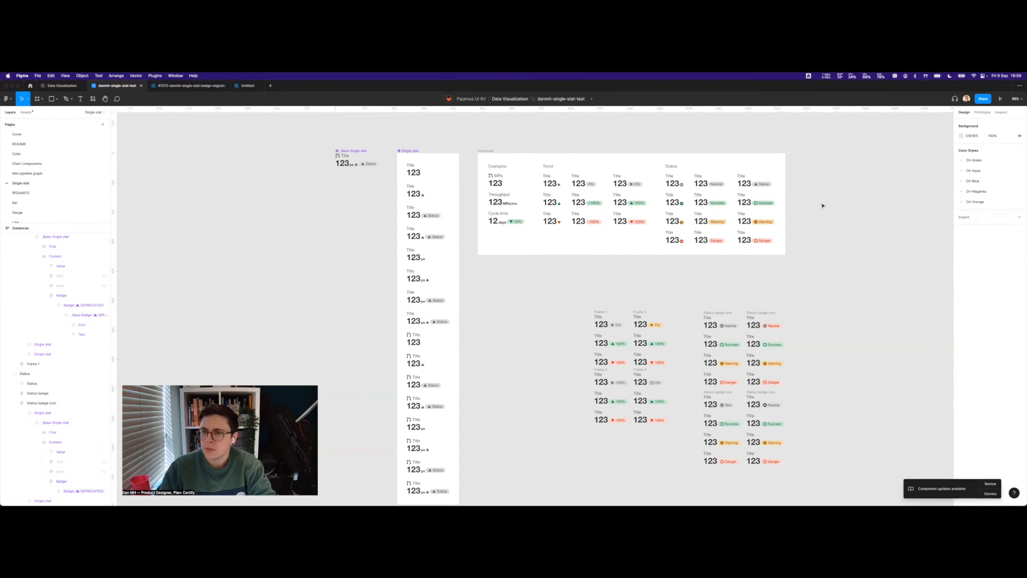
Set the text of the reset icon badge in the Instances frame's Status section to Neutral.
click(758, 185)
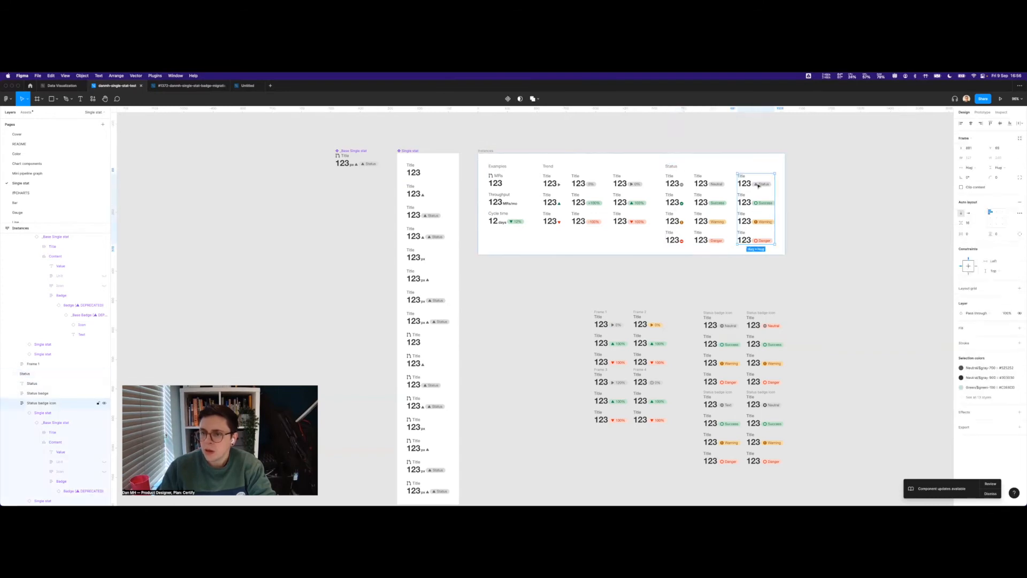
click(757, 186)
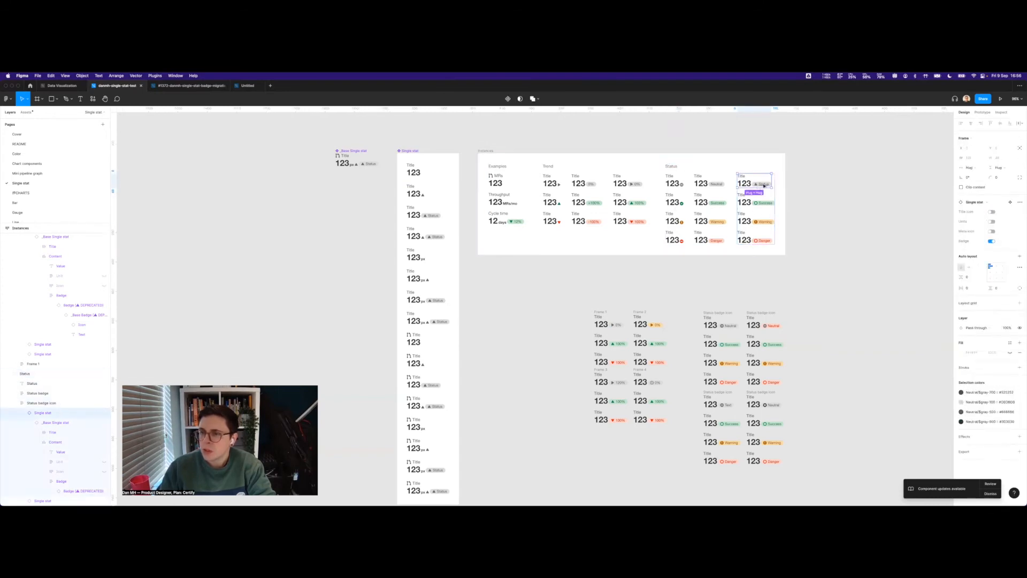
double_click(764, 184)
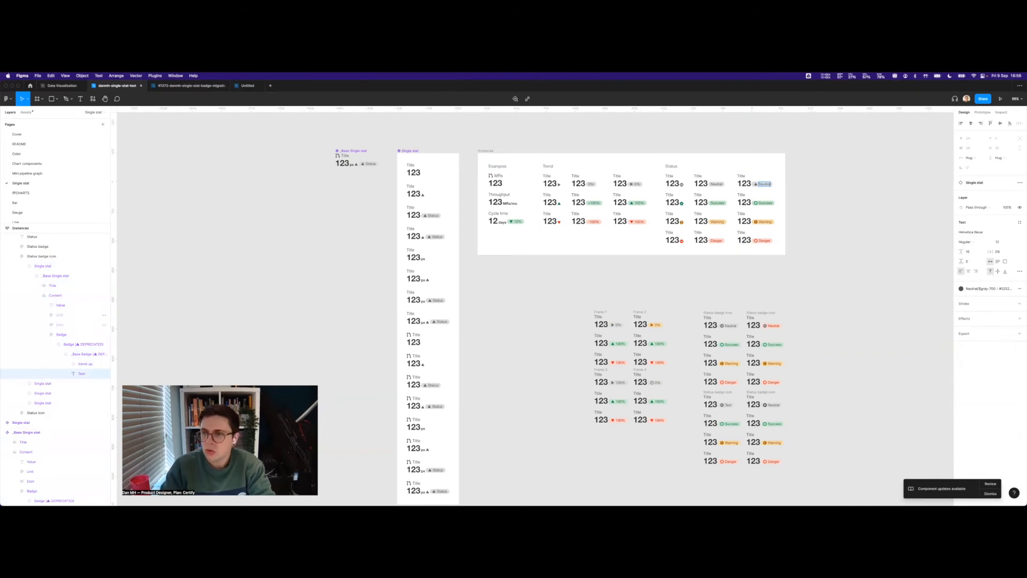
Swap the Neutral badge's trend-up icon for status-paused from the Status group of GitLab Product Icons.
click(756, 184)
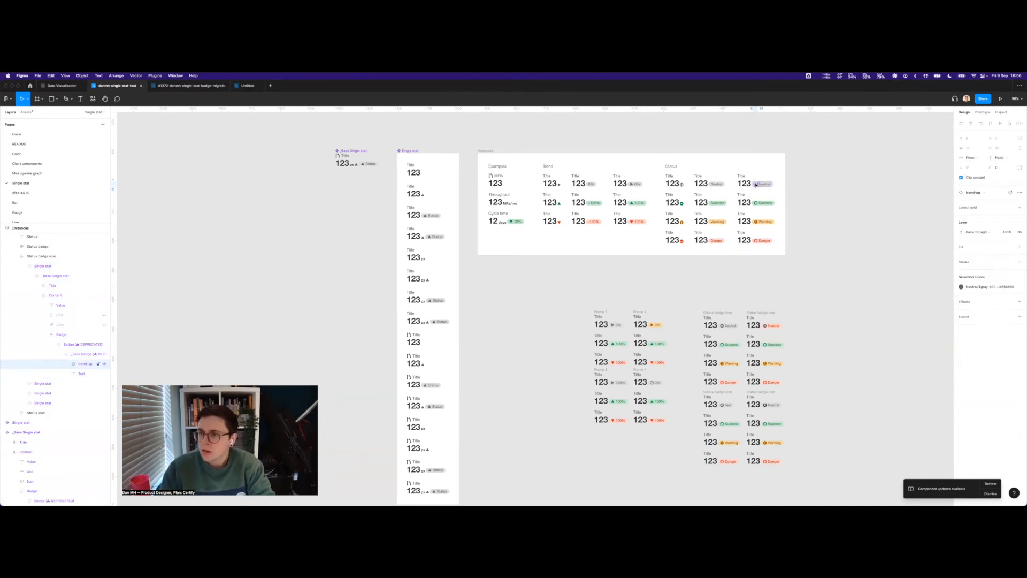
click(982, 193)
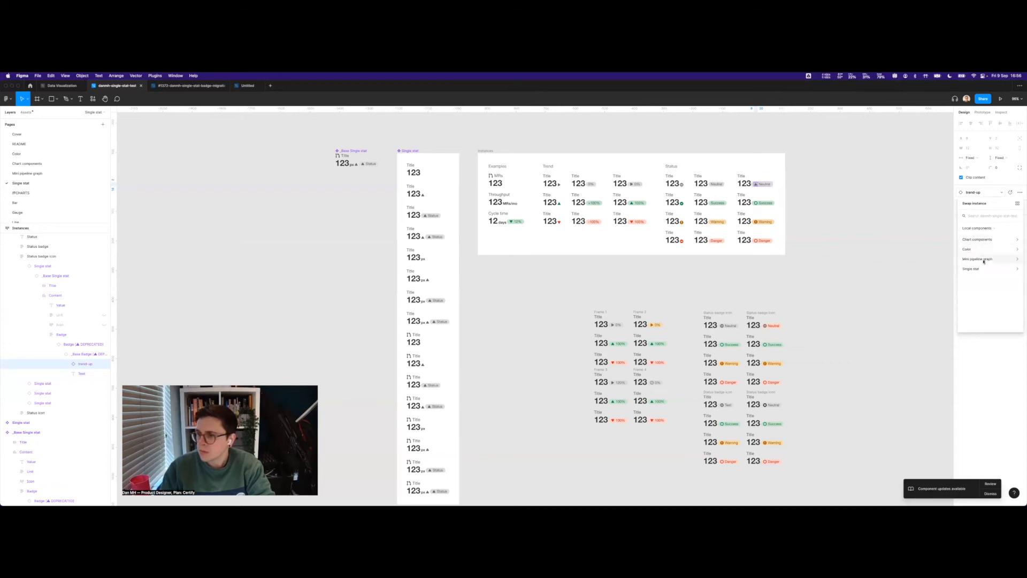
click(978, 228)
click(992, 270)
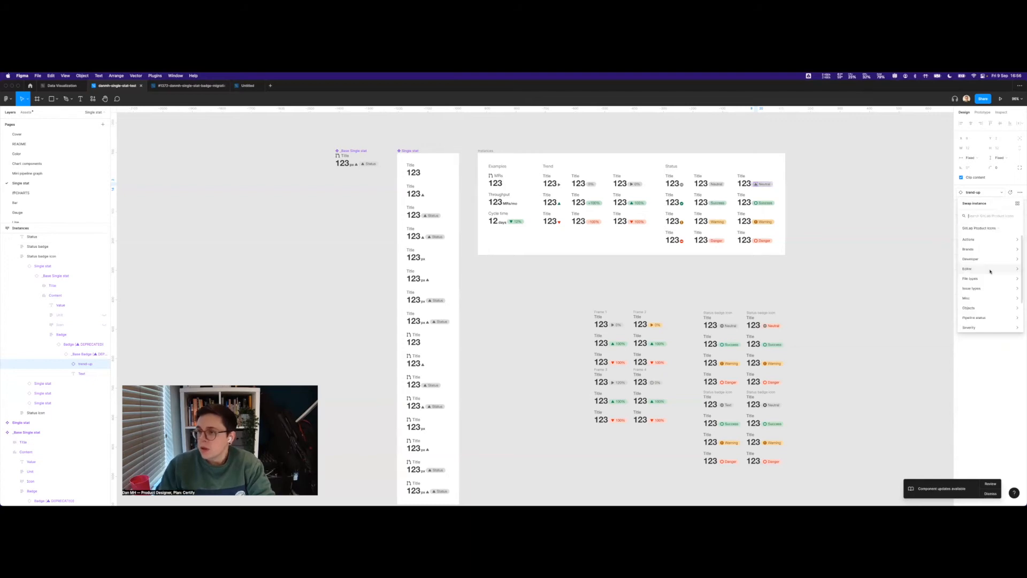
click(974, 298)
scroll(983, 289, down, 2)
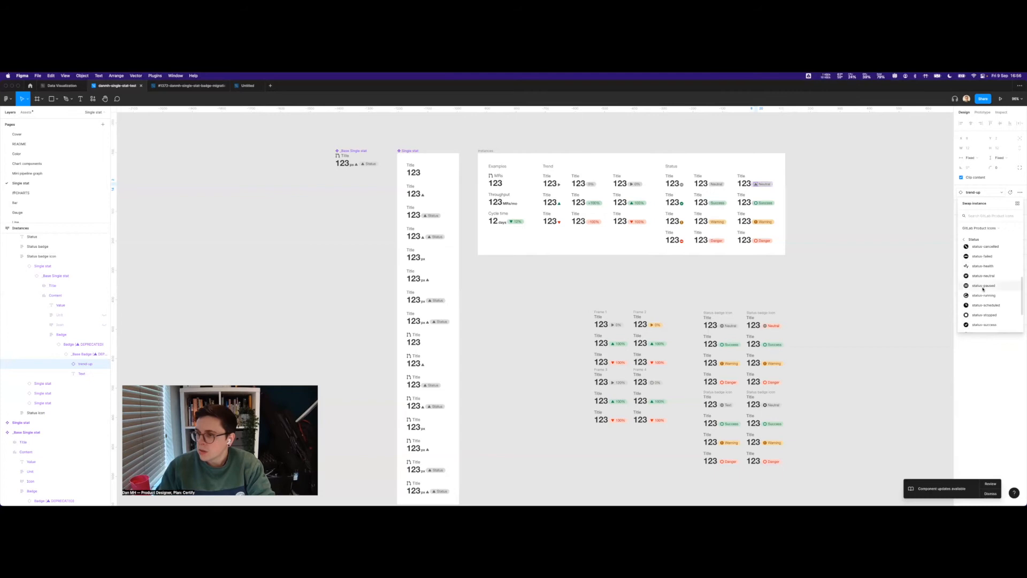
click(983, 287)
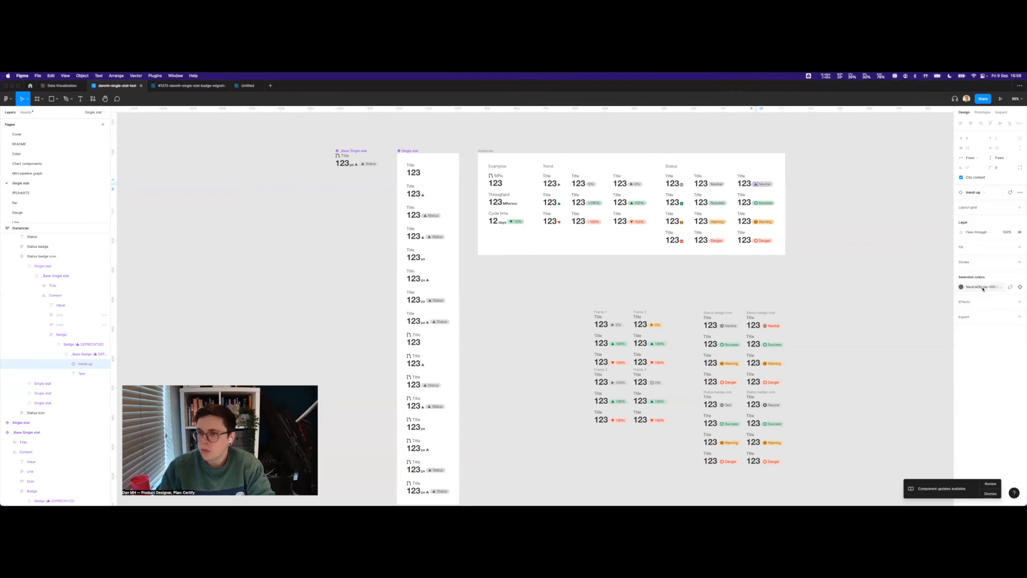
click(853, 270)
Duplicate the icon-badge columns of the Trend and Status sections onto the empty canvas beside the Instances frame.
double_click(631, 185)
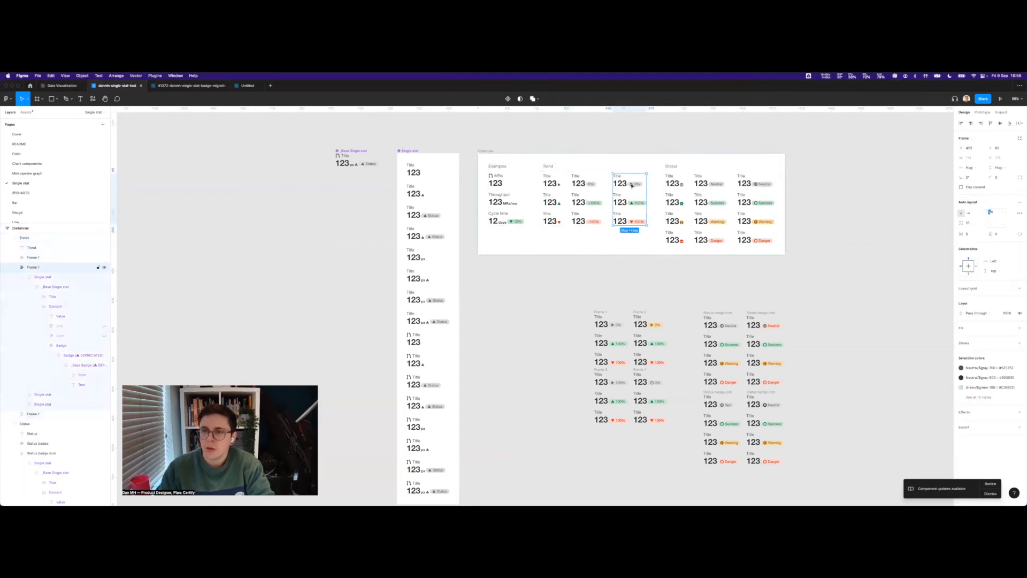
drag(627, 185, 848, 201)
double_click(754, 194)
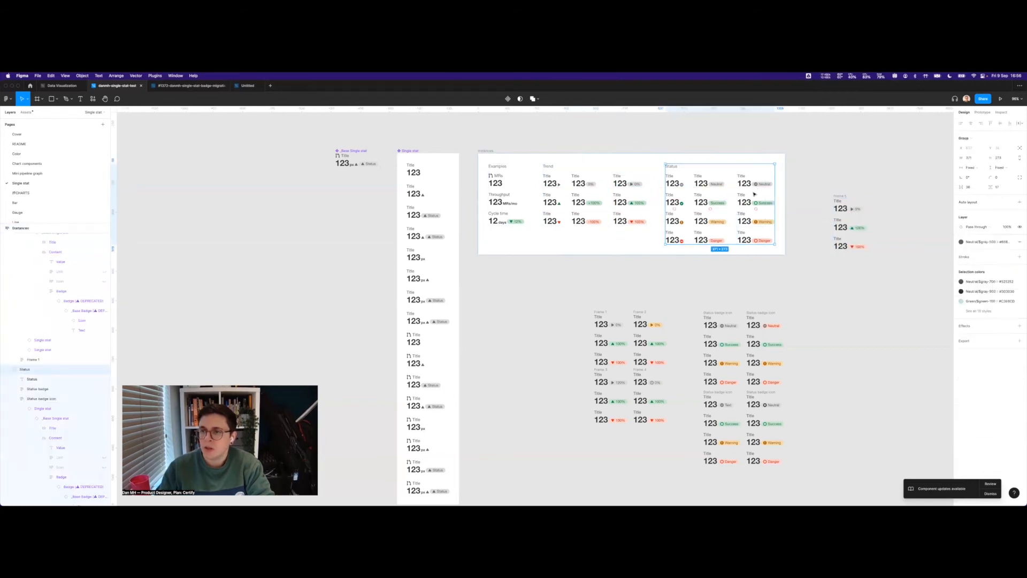
drag(752, 185, 900, 220)
click(867, 279)
Swap the deprecated badge in _Base Single stat for Badge from the Component library and select the positive 100% Trend icon badge.
double_click(368, 165)
double_click(367, 164)
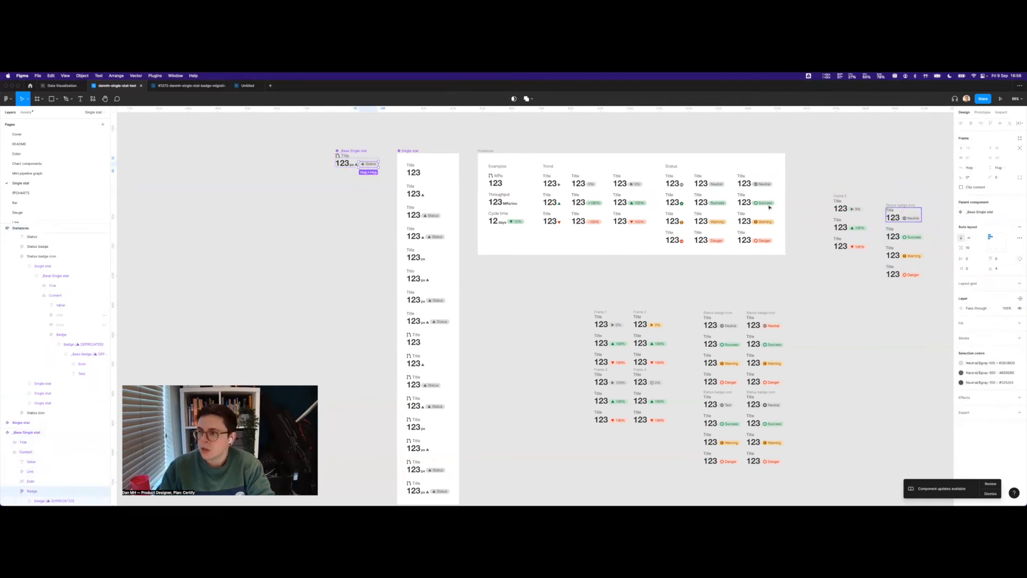
double_click(368, 164)
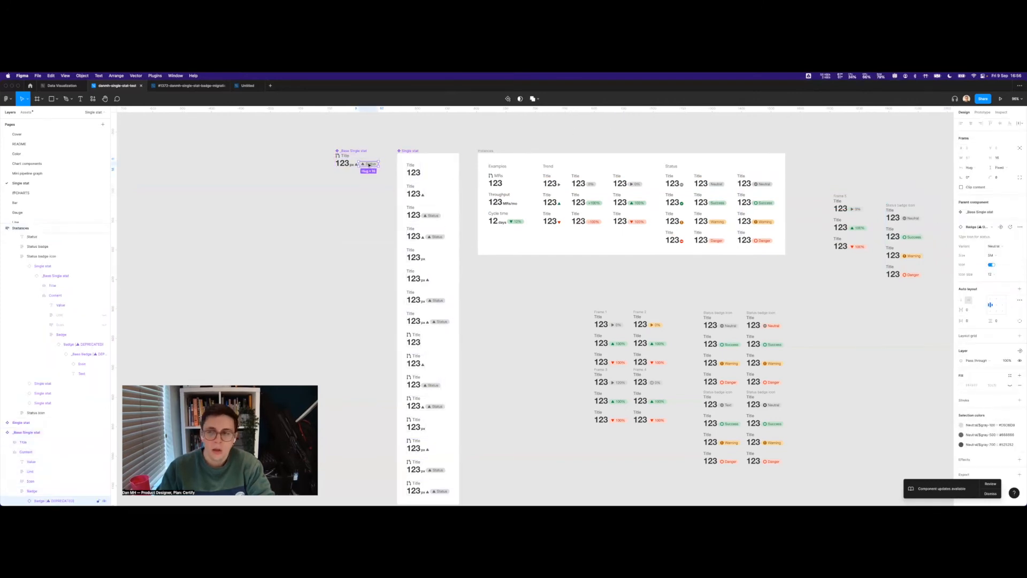
click(987, 229)
click(963, 275)
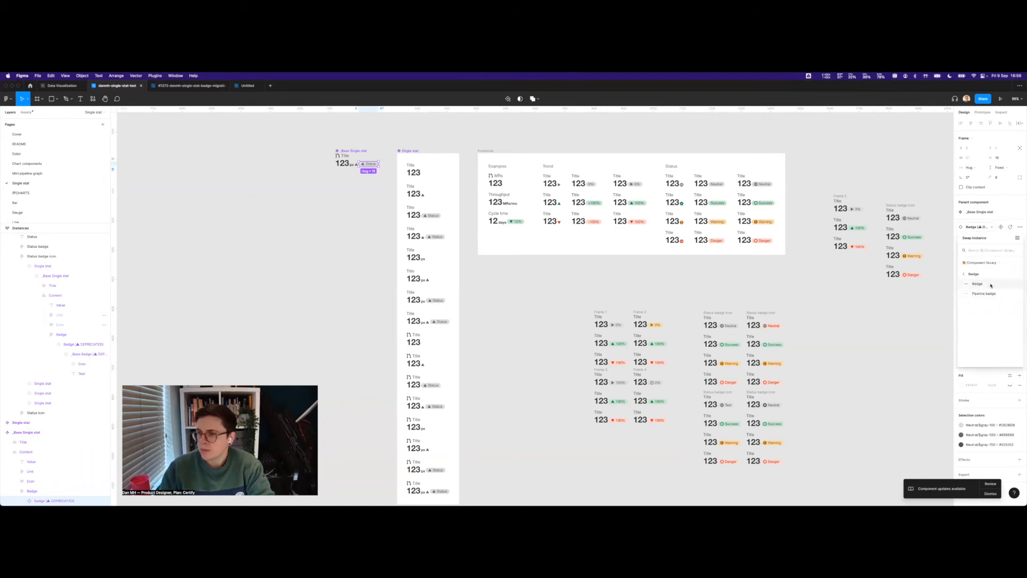
click(978, 284)
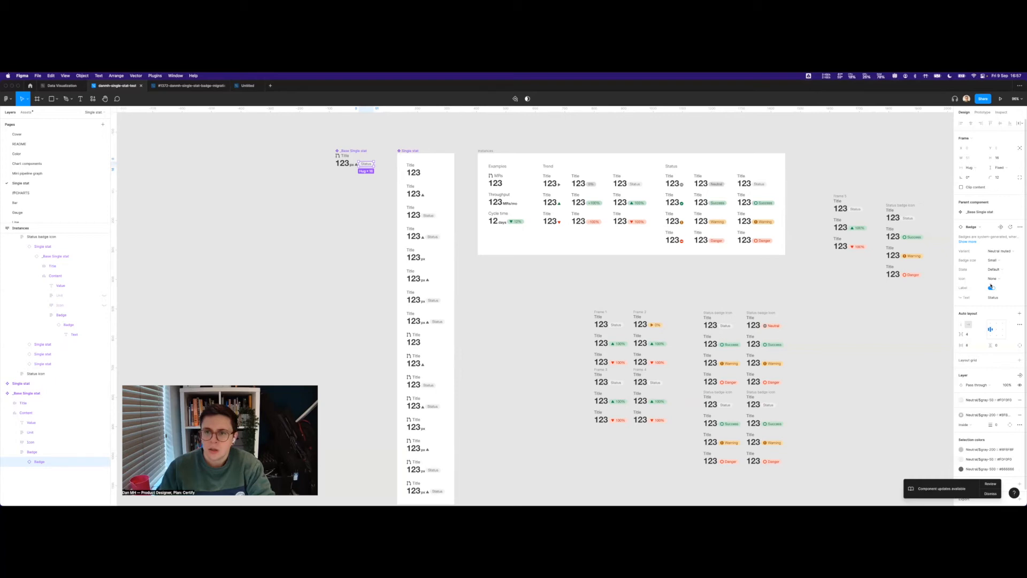
click(646, 206)
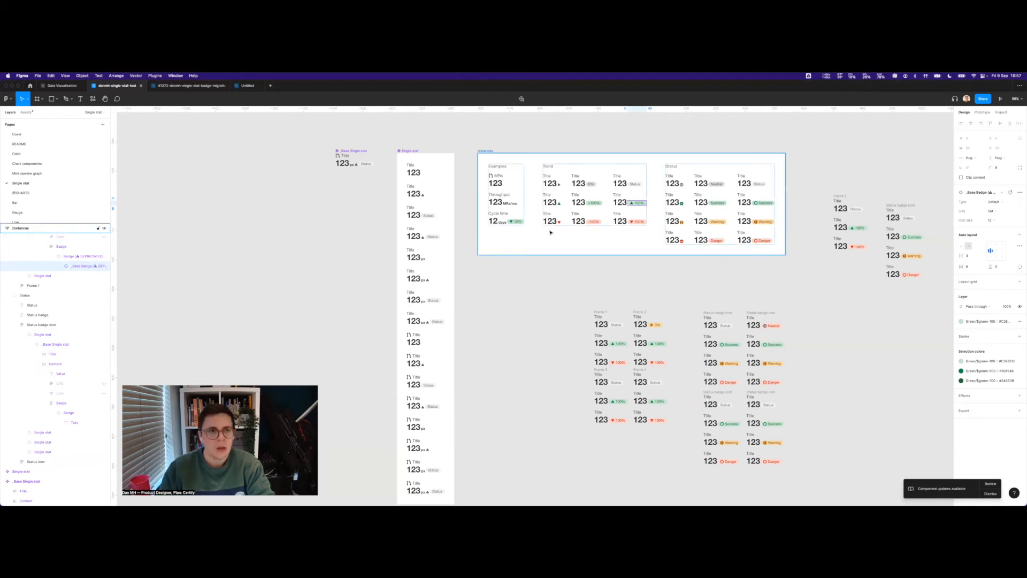
Switch to the #1372-danmh-single-stat-badge-migration branch and examine its Single stat components, Instances frame and Mendelsohn snapshots.
key(ctrl+Tab)
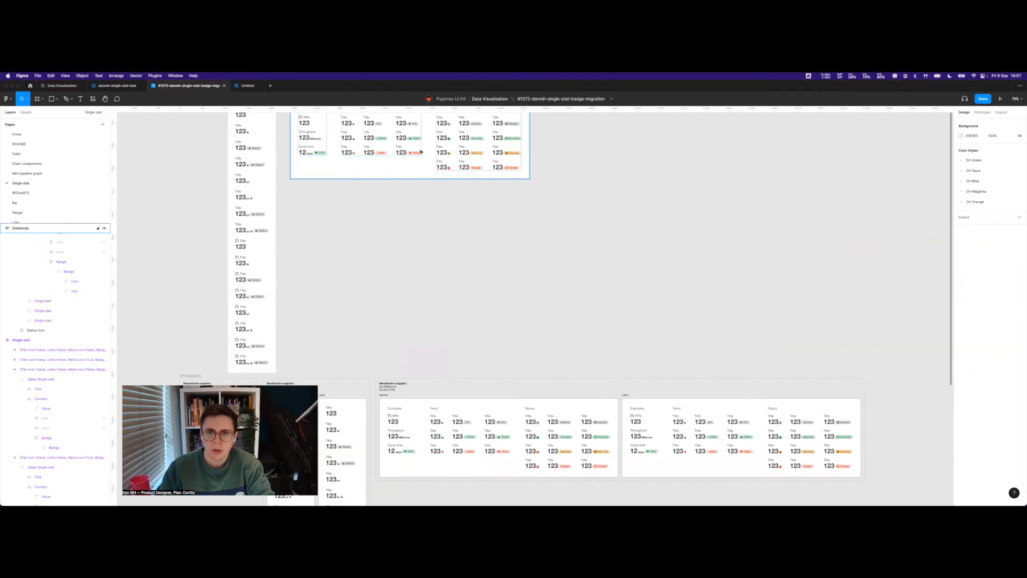
click(421, 139)
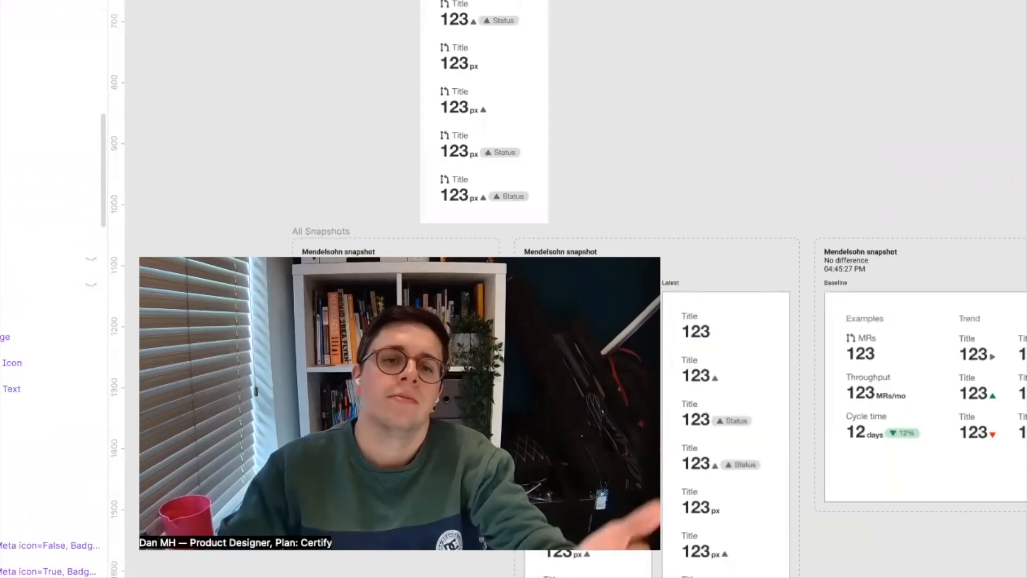
scroll(588, 321, right, 5)
scroll(589, 321, down, 1)
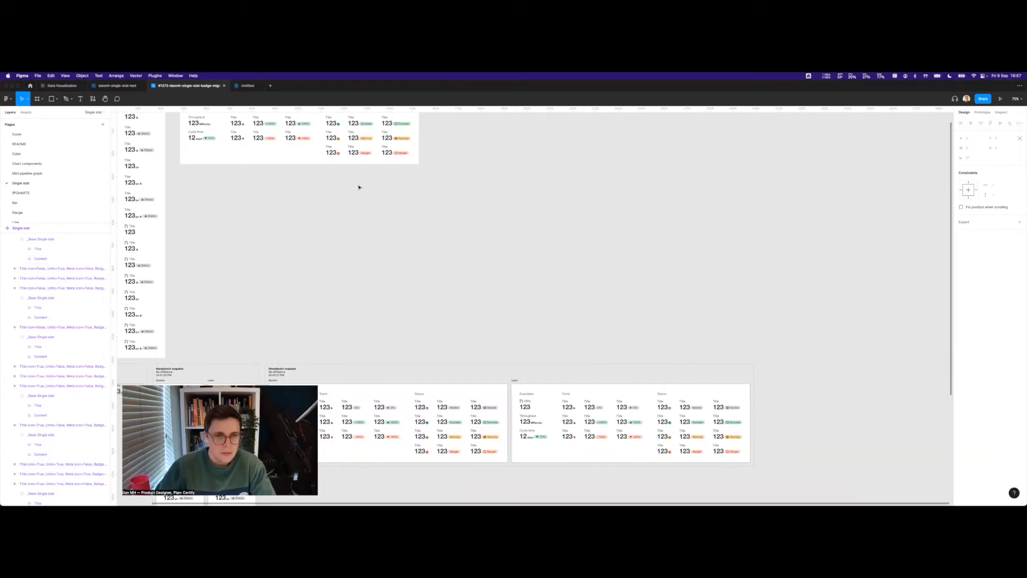
scroll(291, 216, up, 3)
scroll(291, 216, left, 2)
click(443, 339)
scroll(431, 369, down, 5)
scroll(431, 370, left, 1)
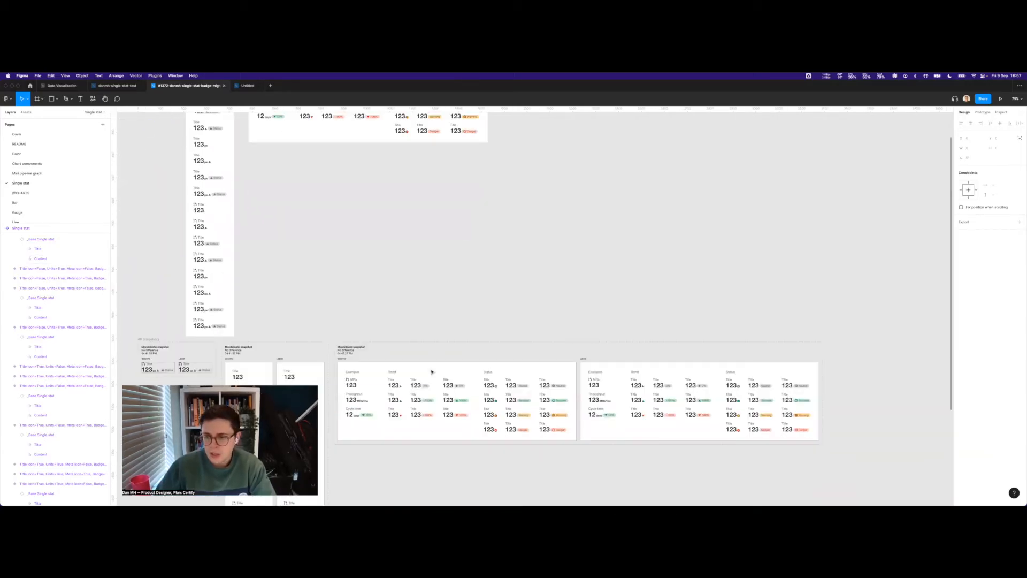
scroll(431, 372, up, 4)
scroll(431, 371, left, 2)
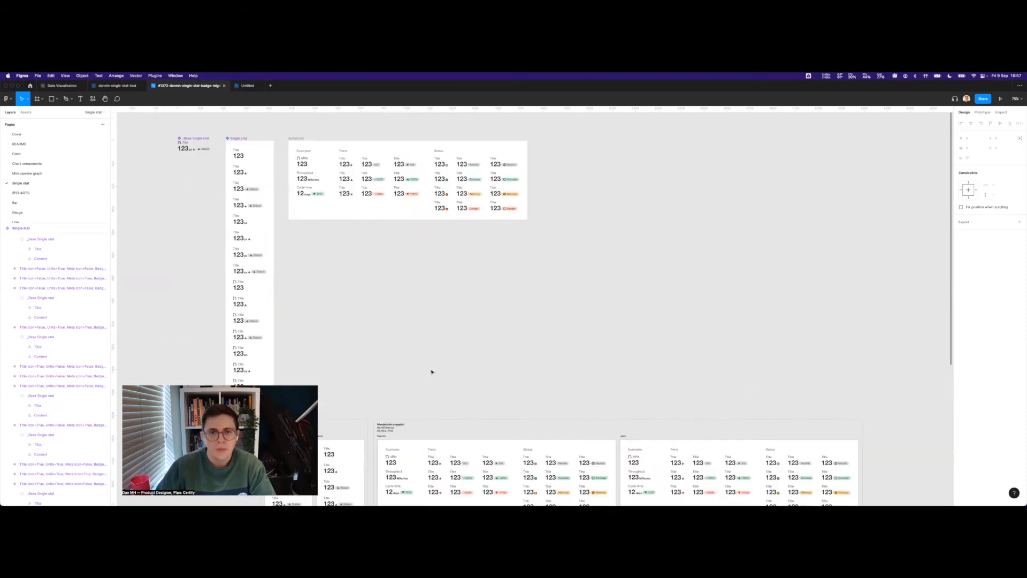
scroll(432, 372, up, 1)
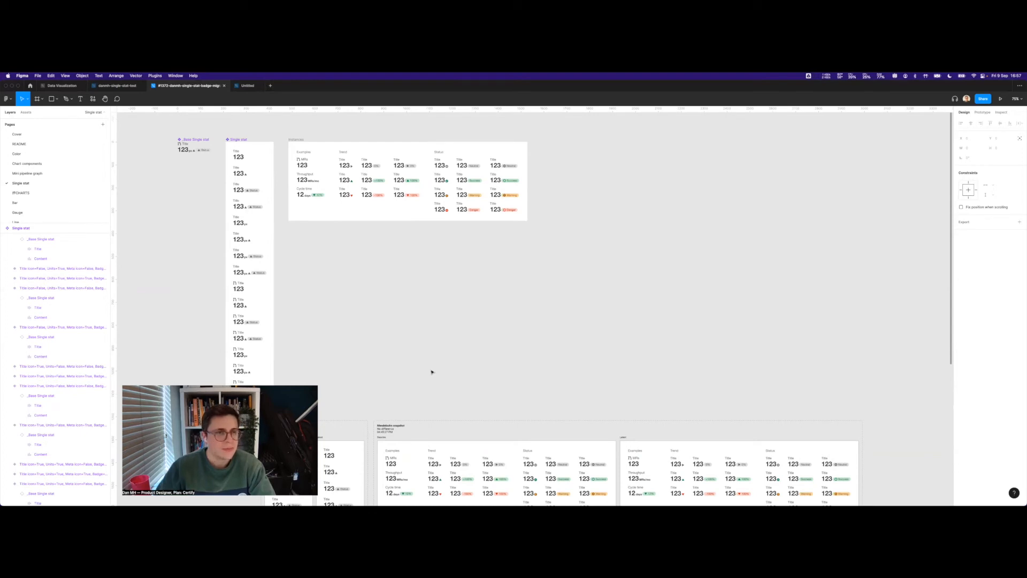
Return to the danmh-single-stat-test file and archive that branch.
click(117, 86)
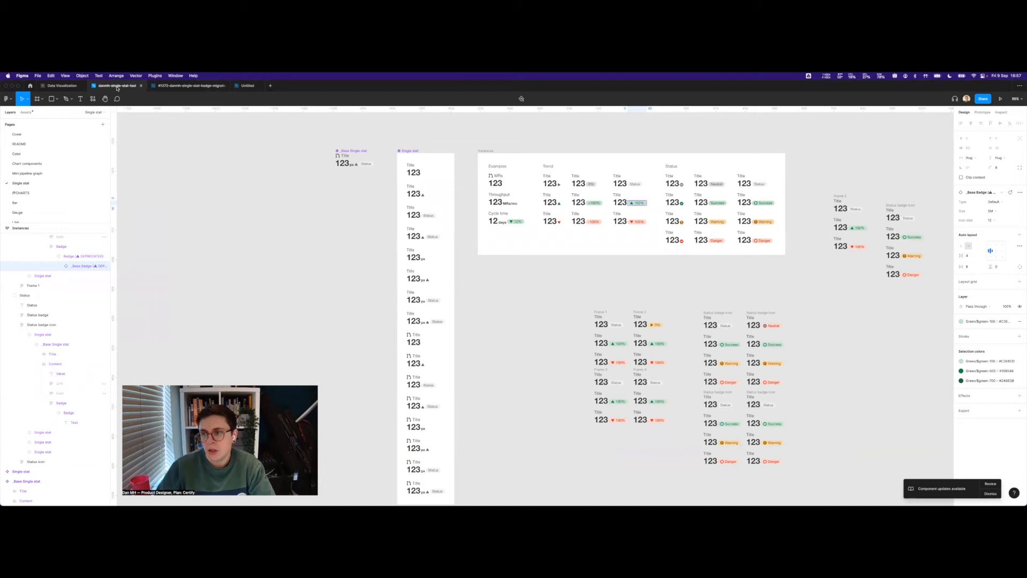
click(276, 155)
click(592, 100)
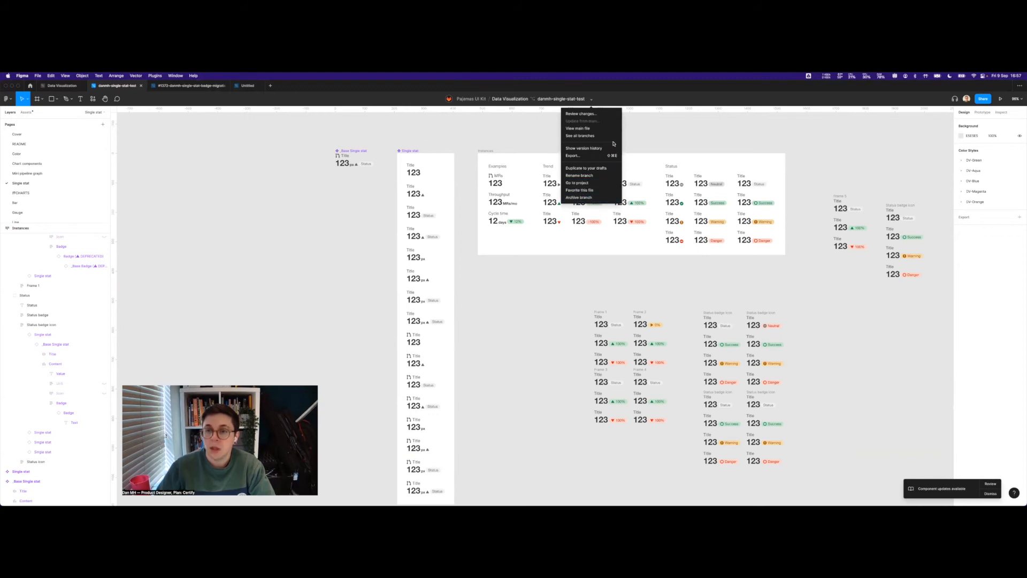
click(579, 198)
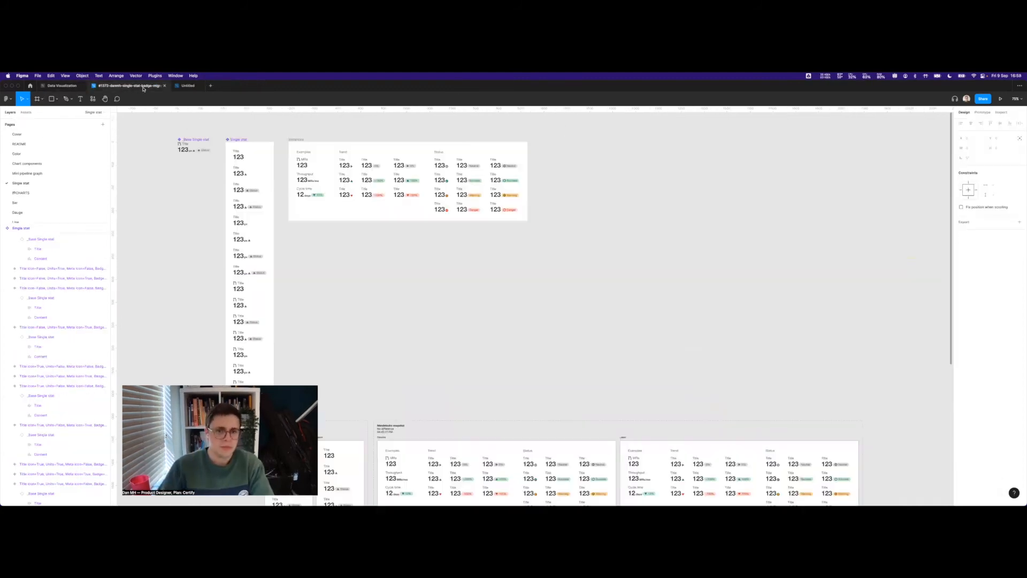
Examine the nested badge layers of the Cycle time 12% badge and the plain 100% Trend badges in the Instances frame.
scroll(308, 195, up, 5)
super+click(323, 200)
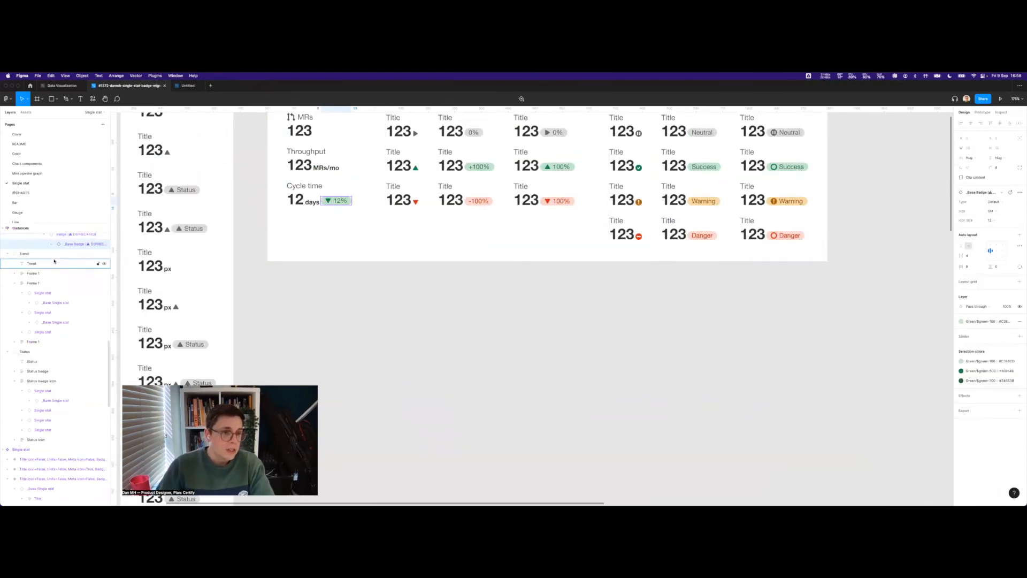
scroll(64, 289, up, 3)
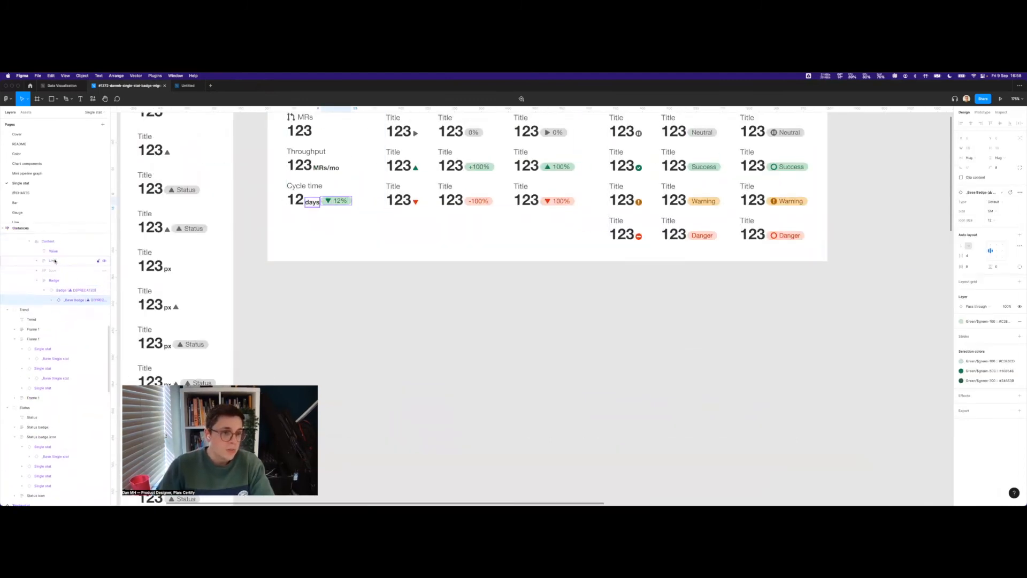
click(58, 291)
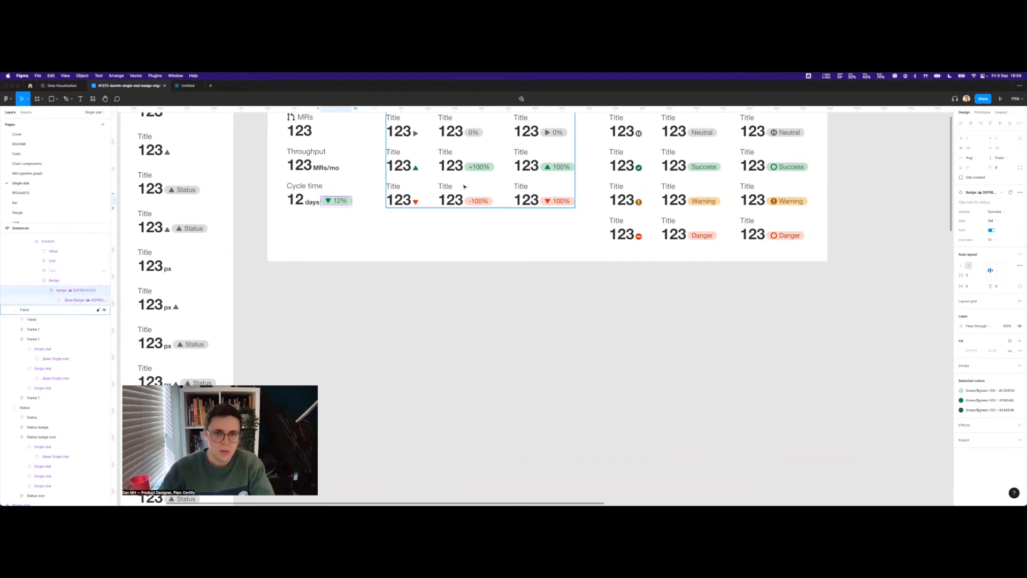
click(490, 202)
click(491, 169)
scroll(390, 259, down, 5)
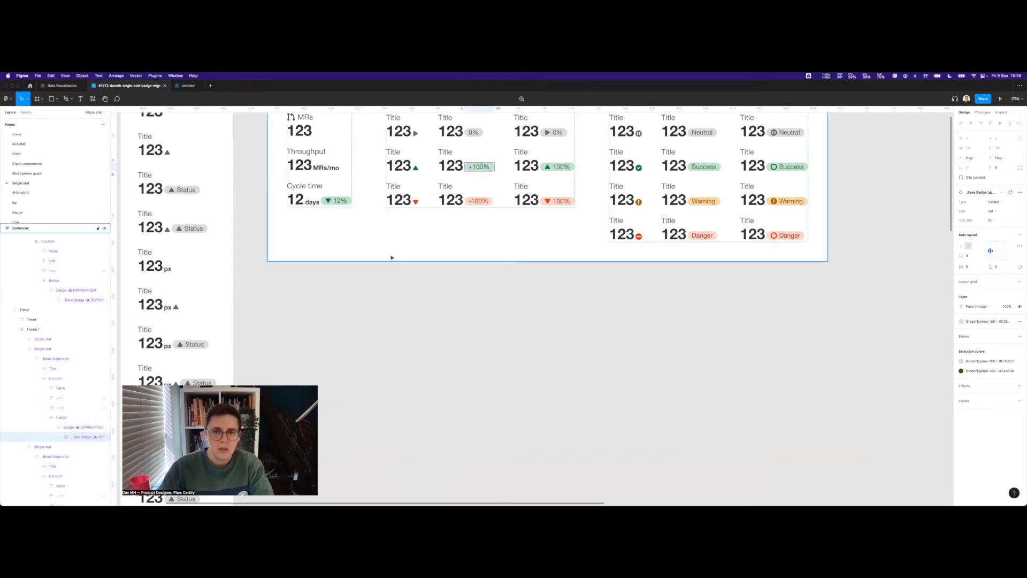
scroll(391, 258, up, 2)
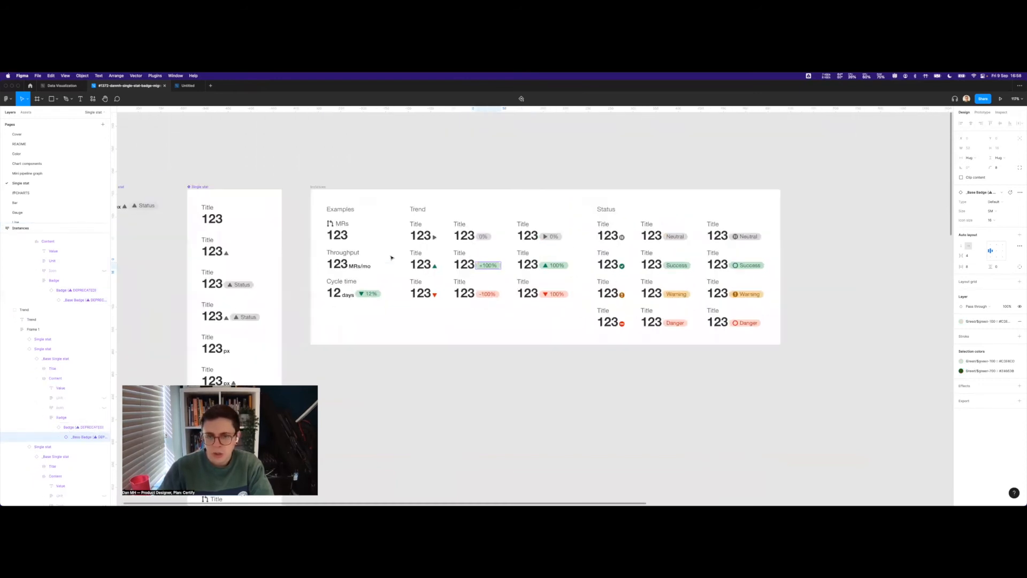
Try swapping the inner _Base Badge of the Cycle time 12% badge for Badge with a 12px icon, and reset the instance's changes.
click(380, 295)
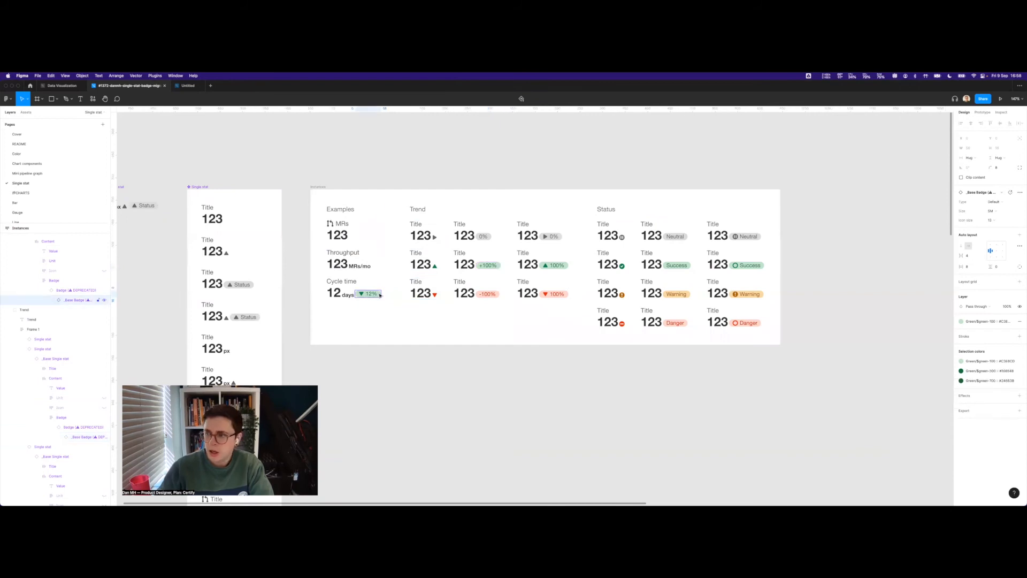
click(978, 194)
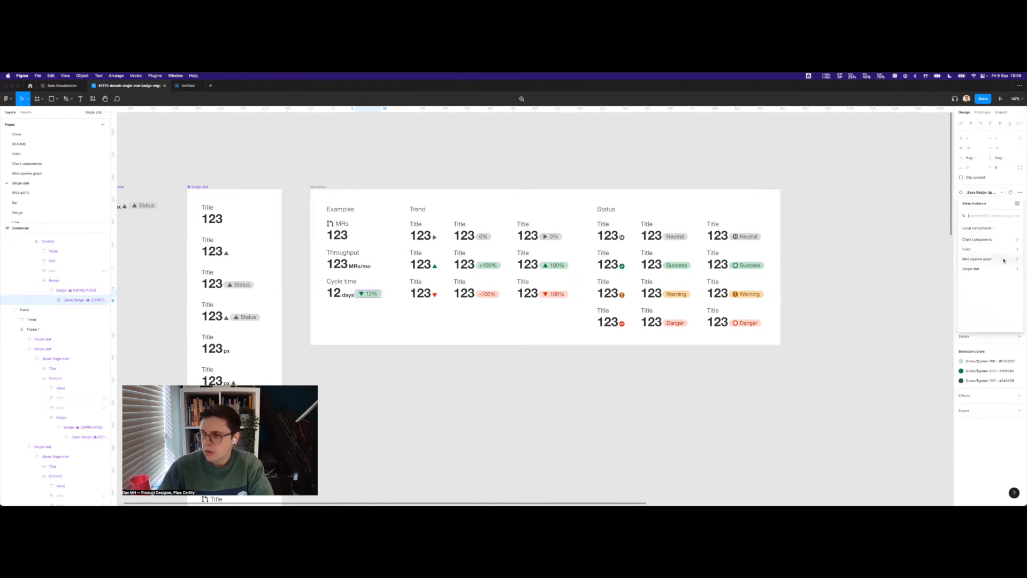
click(985, 230)
click(990, 248)
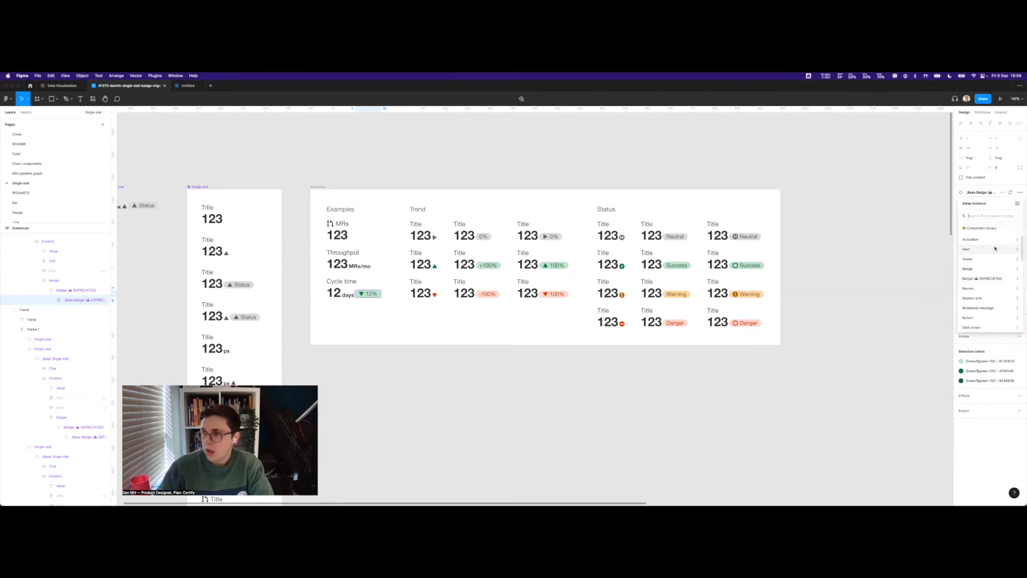
click(973, 270)
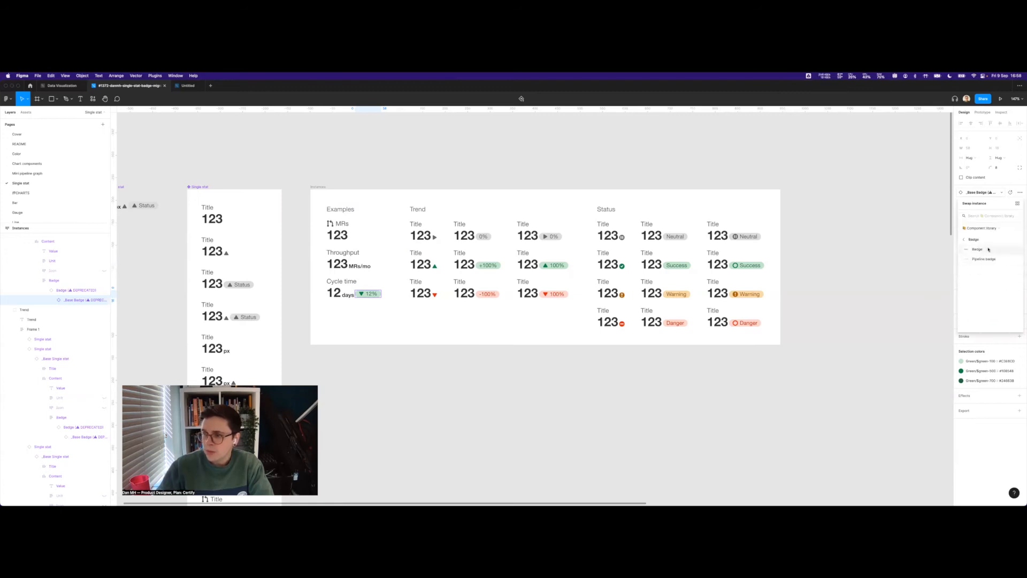
click(988, 251)
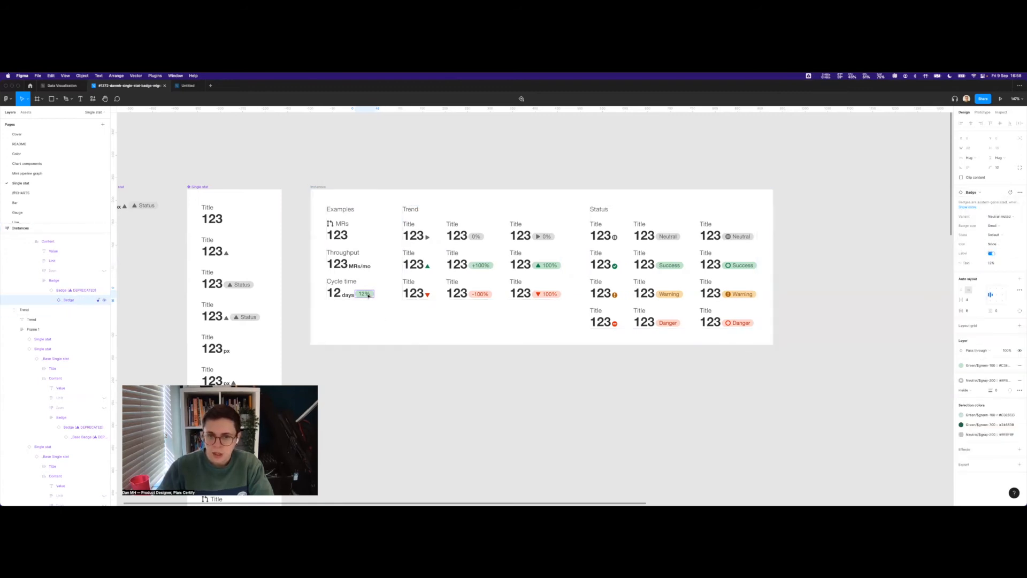
click(997, 245)
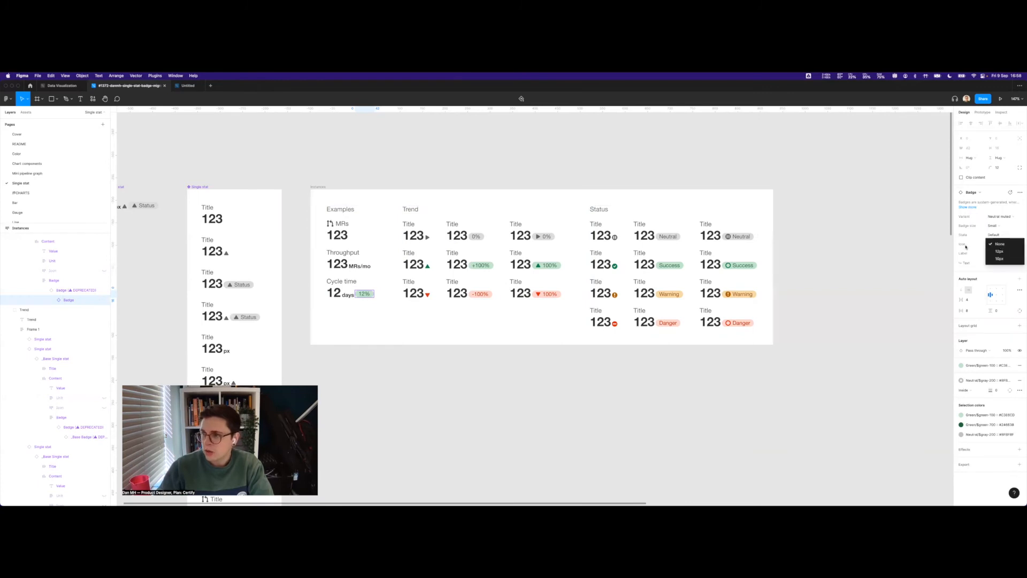
click(1004, 254)
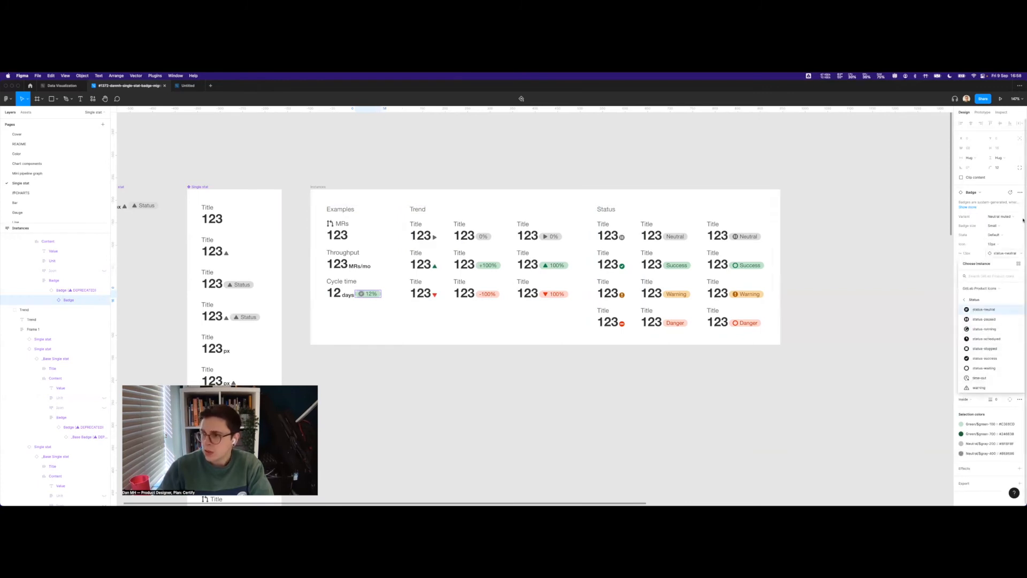
click(1020, 192)
click(998, 218)
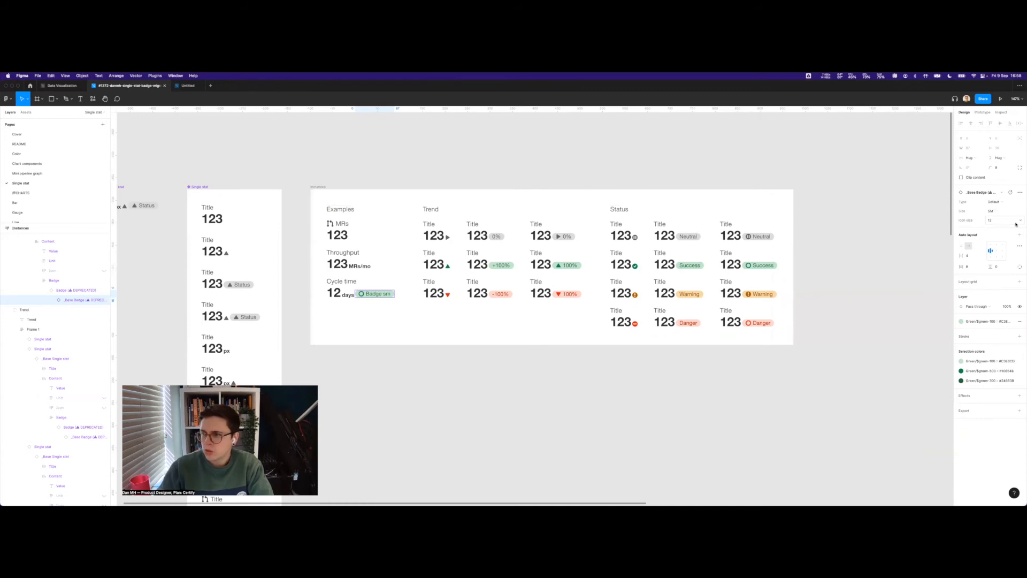
Swap the outer deprecated badge in the Cycle time stat for Badge from the Component library.
click(31, 291)
click(1002, 192)
click(993, 271)
click(990, 240)
Examine the nested badge layers of _Base Single stat and the Single stat variants that carry a Status badge.
scroll(404, 335, left, 5)
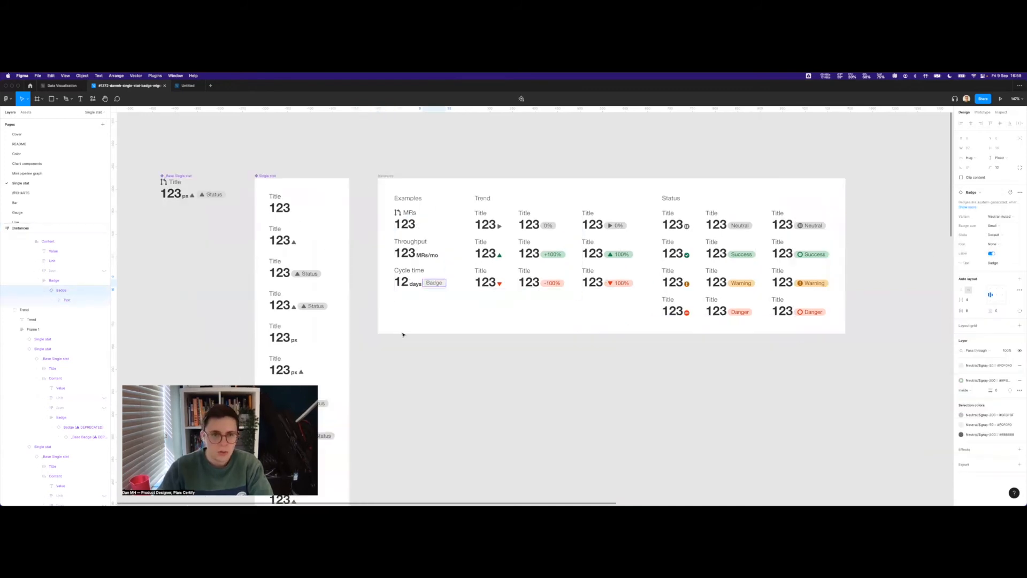
click(368, 254)
click(294, 182)
double_click(294, 183)
double_click(295, 182)
double_click(400, 262)
double_click(400, 261)
click(400, 261)
double_click(399, 293)
double_click(399, 294)
scroll(409, 359, down, 3)
super+click(410, 324)
super+click(415, 358)
super+click(402, 453)
scroll(417, 429, down, 4)
super+click(420, 392)
scroll(420, 392, down, 3)
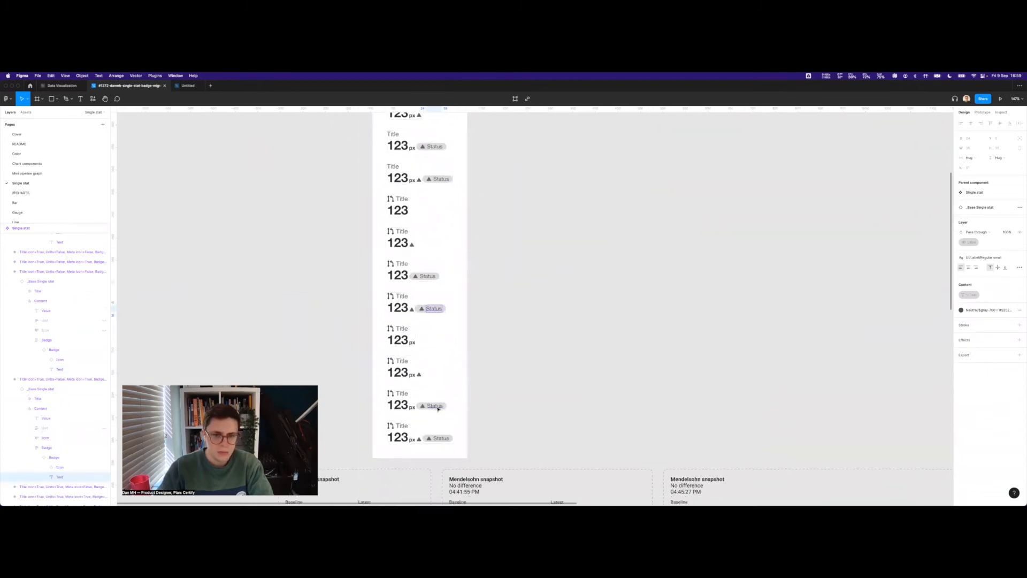
super+click(435, 406)
super+click(435, 438)
scroll(540, 312, up, 10)
scroll(539, 312, right, 3)
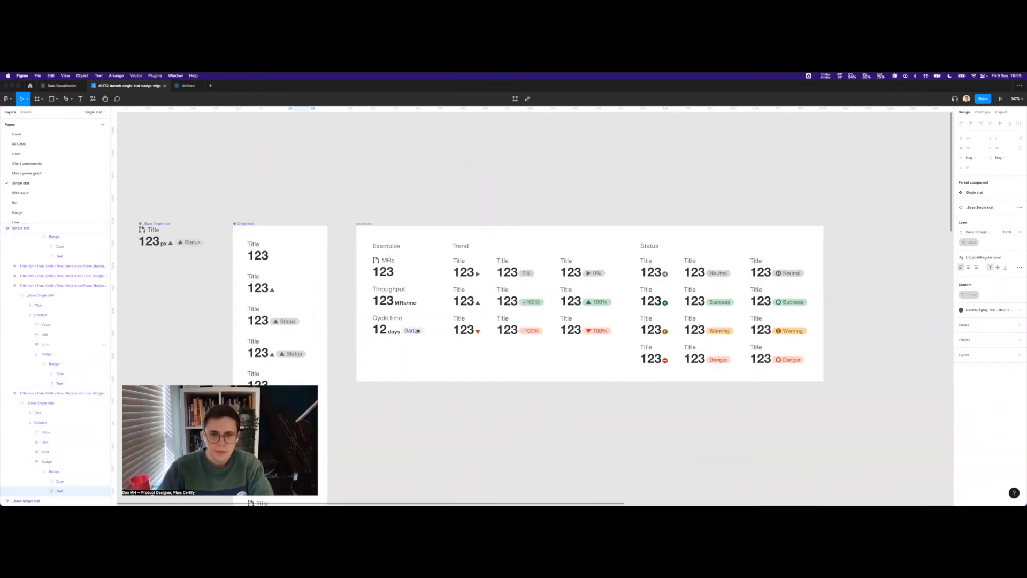
Inspect the Cycle time badge's text layer and look up its original design in the Mendelsohn snapshot of the instances.
double_click(422, 332)
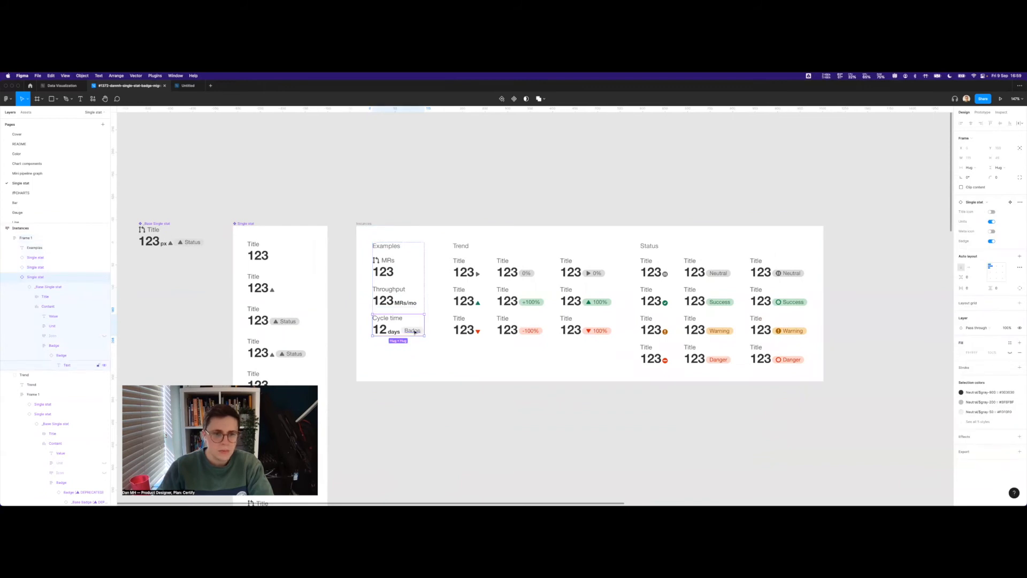
double_click(417, 330)
double_click(418, 331)
key(Escape)
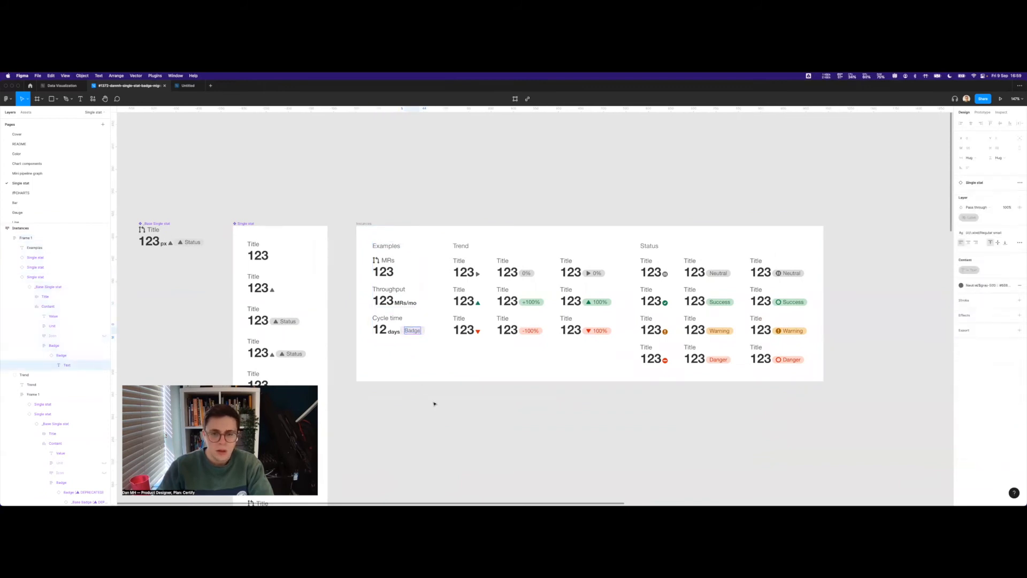
key(Escape)
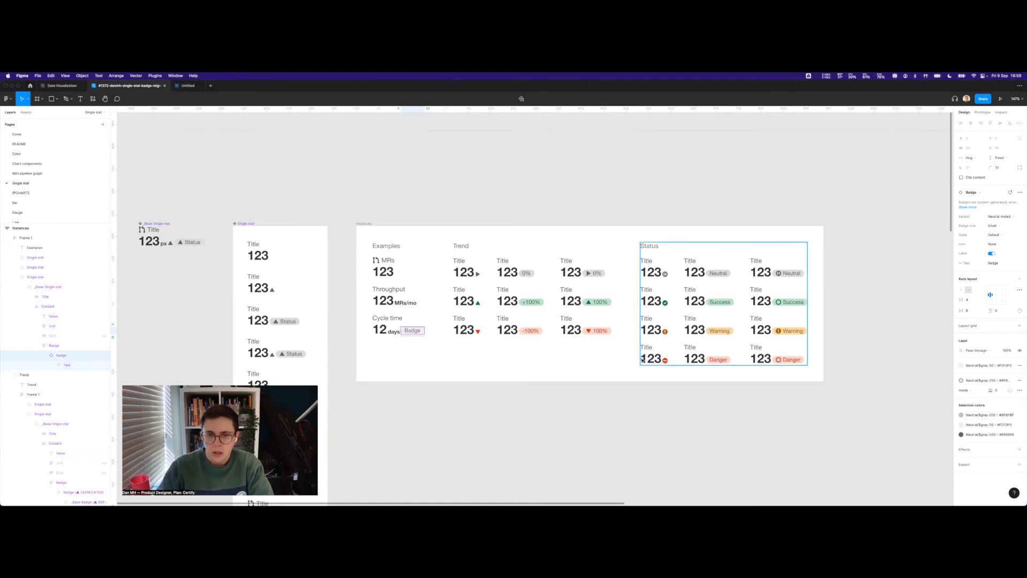
scroll(642, 360, down, 8)
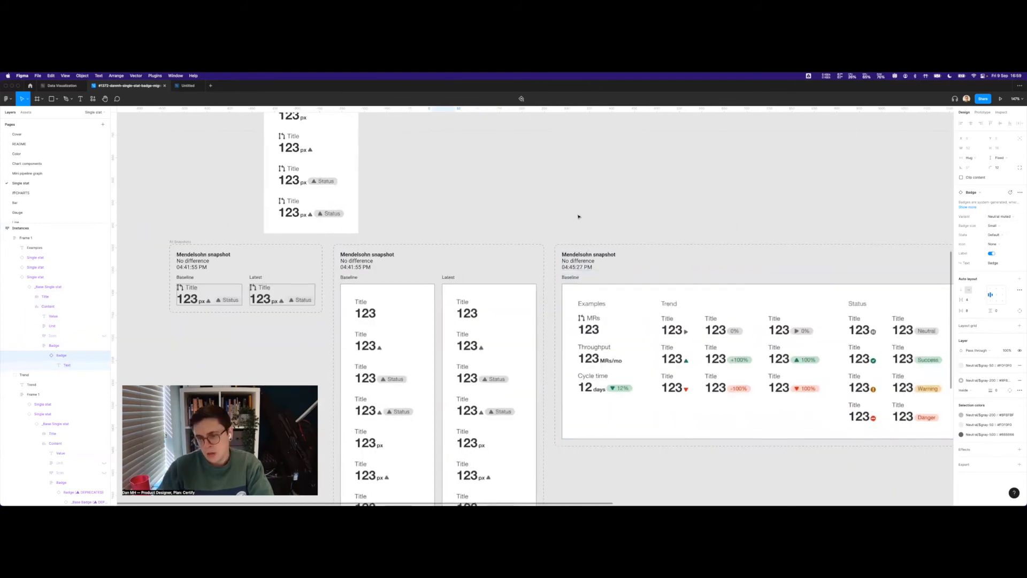
scroll(578, 218, up, 8)
Set the Cycle time badge to the Success variant with a 12px downward trend icon and the text 12%.
click(999, 216)
click(1006, 238)
click(998, 244)
click(999, 252)
click(1001, 253)
click(973, 299)
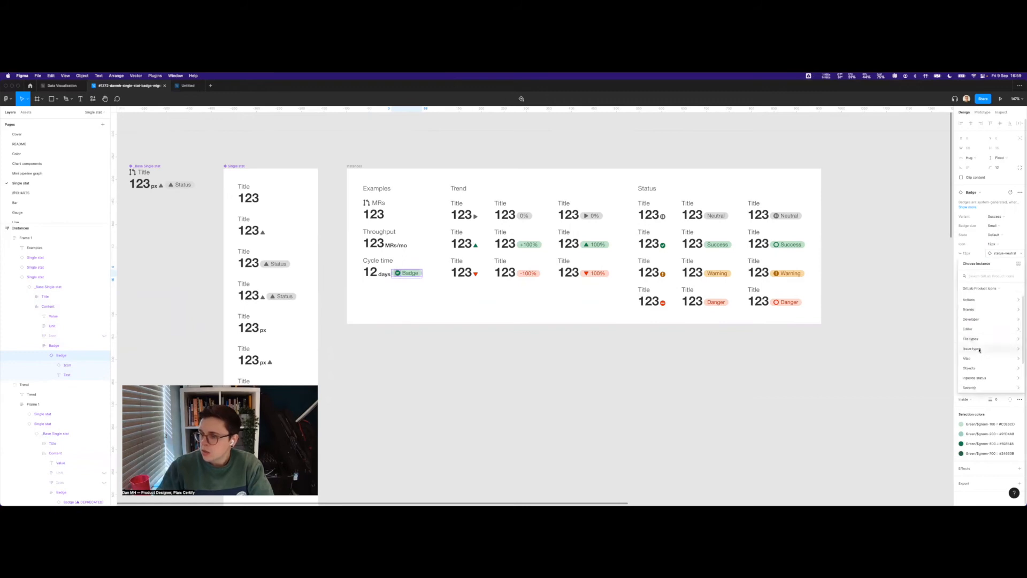
click(979, 378)
click(985, 309)
click(999, 273)
text(12%)
key(Return)
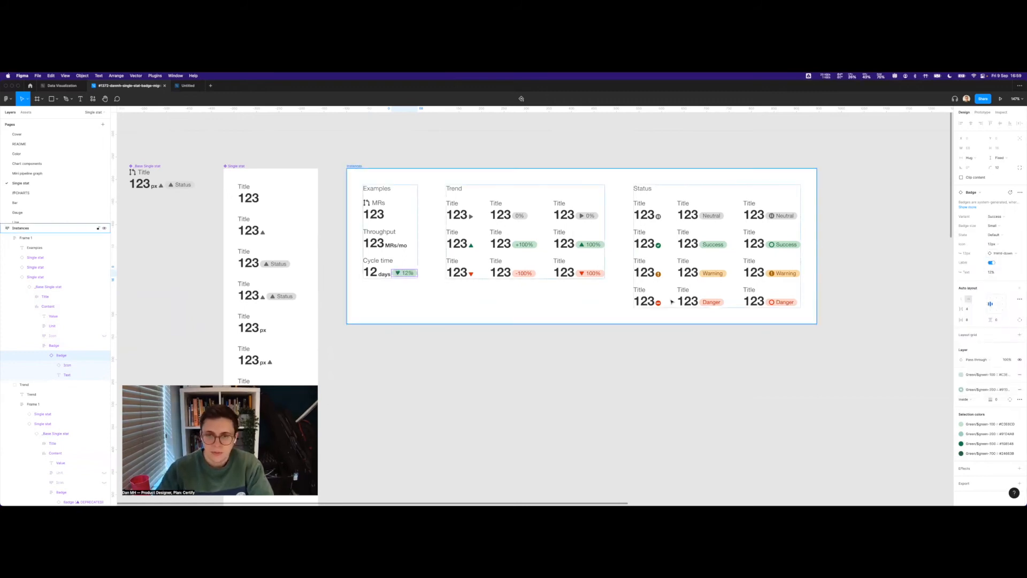
Swap the deprecated badge in the icon-free 0% Trend stat for Badge and set its variant to Neutral.
click(528, 217)
click(76, 359)
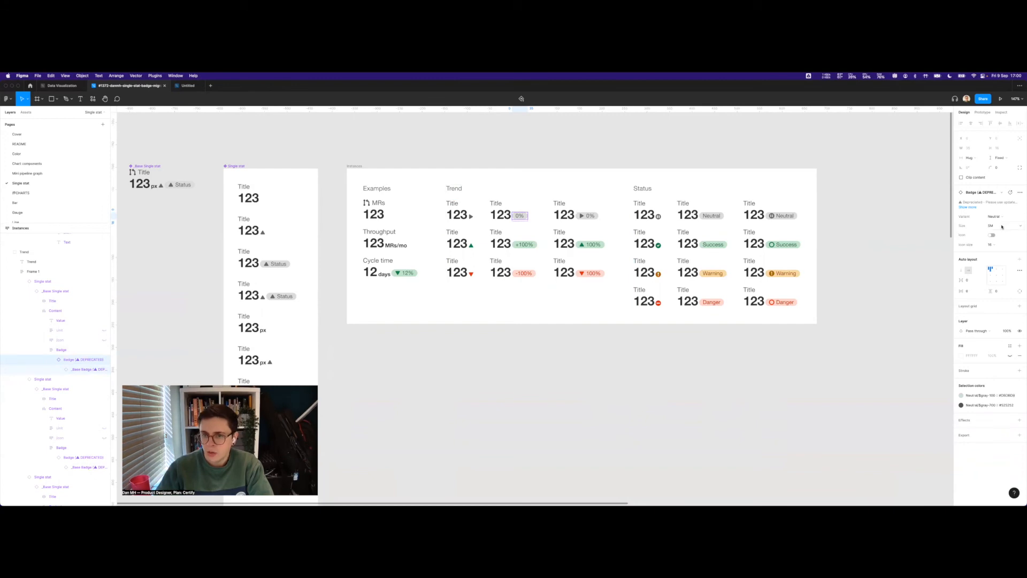
click(989, 194)
click(976, 239)
click(995, 272)
click(993, 251)
click(986, 244)
click(986, 244)
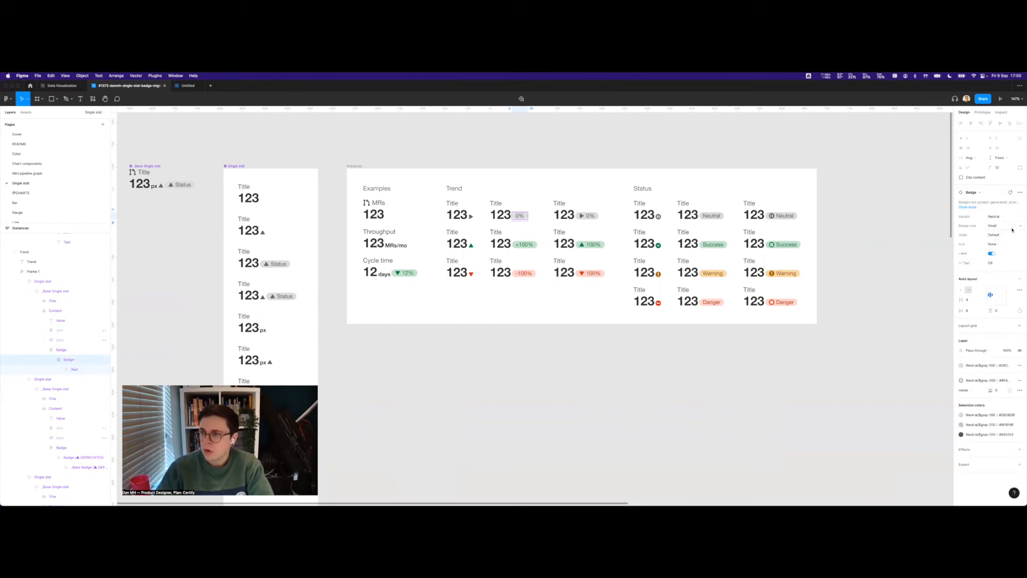
Swap the deprecated badge in the icon-free +100% Trend stat for Badge and set its variant to Success.
click(536, 247)
double_click(535, 247)
click(988, 192)
click(990, 268)
click(990, 249)
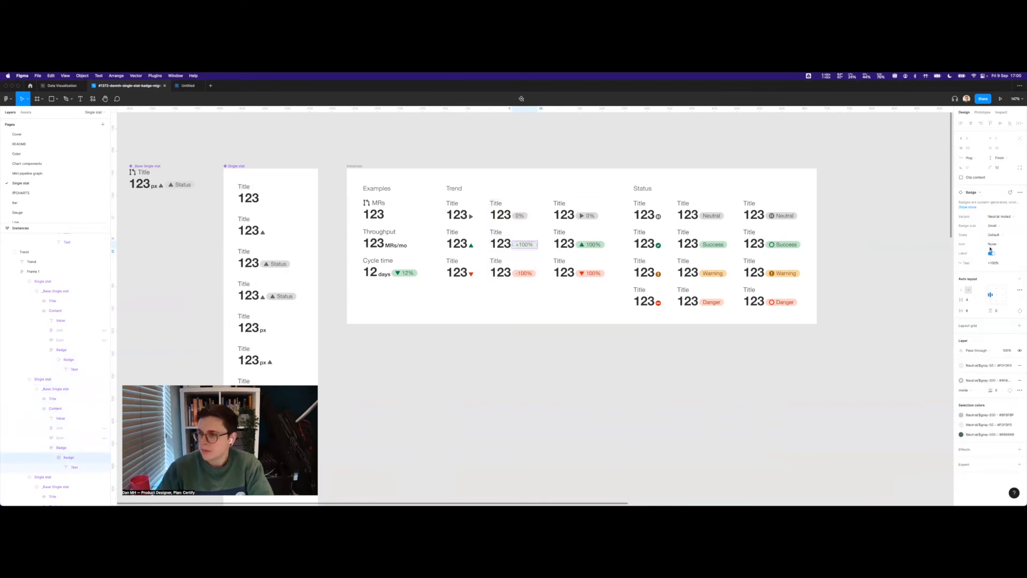
click(1009, 244)
click(1008, 242)
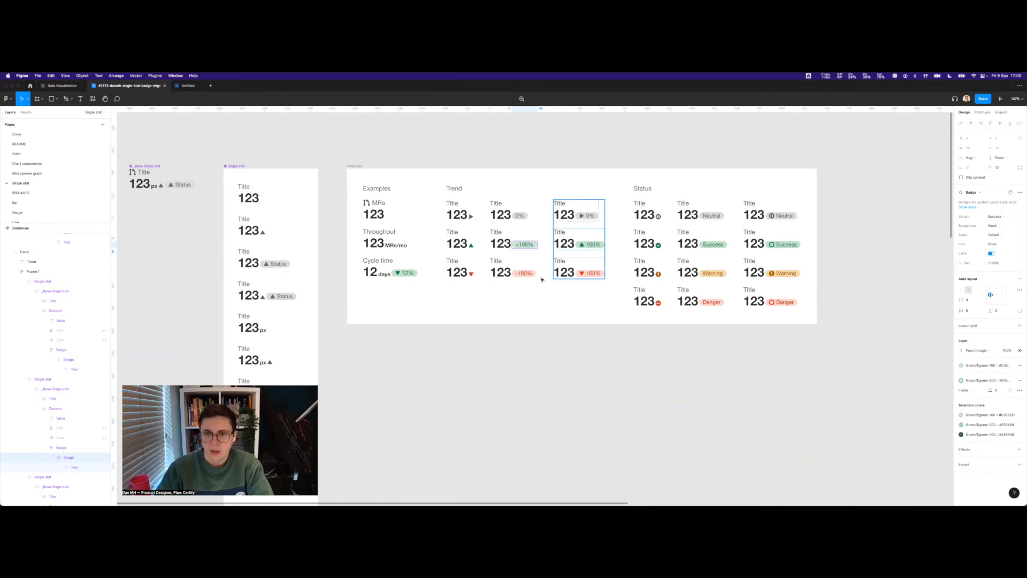
Swap the deprecated badge in the icon-free -100% Trend stat for Badge and set its variant to Danger.
click(523, 276)
double_click(523, 277)
click(984, 193)
click(965, 240)
click(990, 270)
click(992, 249)
click(1005, 217)
click(1002, 254)
click(614, 338)
Inspect the nested badge of the 0% Trend stat whose badge contains an icon.
click(587, 216)
double_click(587, 215)
double_click(587, 216)
double_click(587, 215)
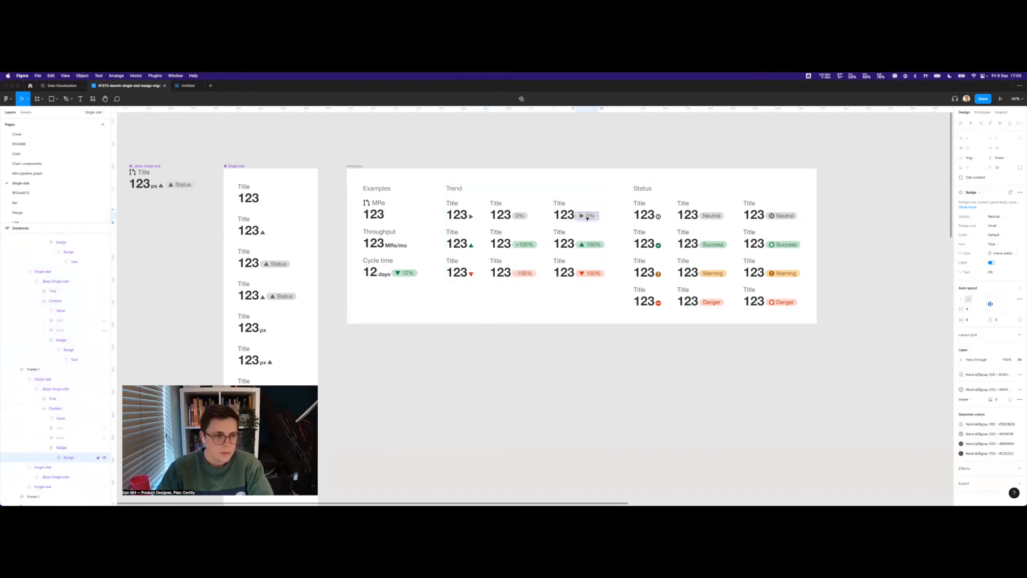
Swap the deprecated badge in the positive 100% Trend stat with a badge icon for Badge from the Component library.
double_click(590, 247)
double_click(590, 246)
click(979, 192)
click(965, 240)
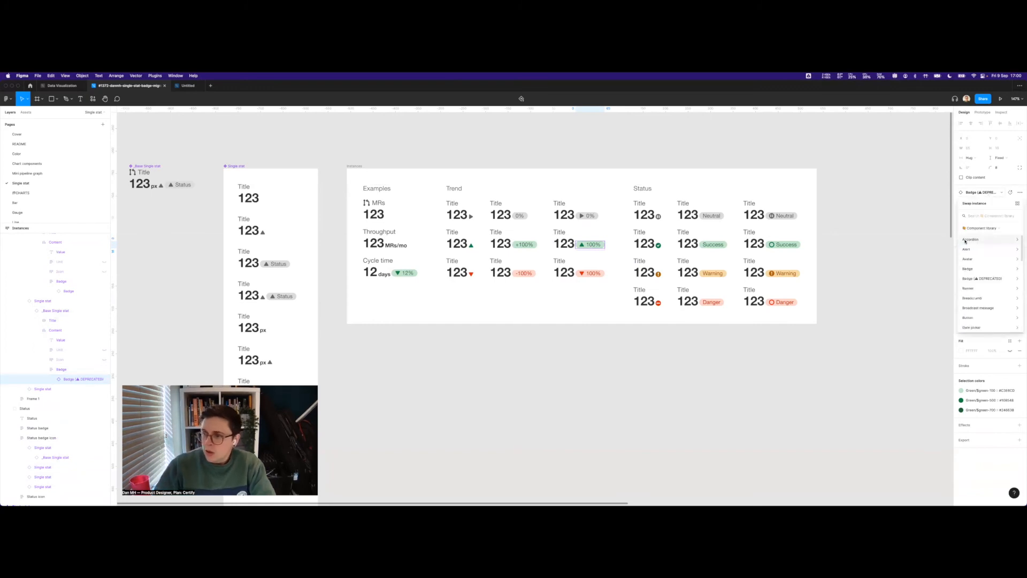
click(992, 271)
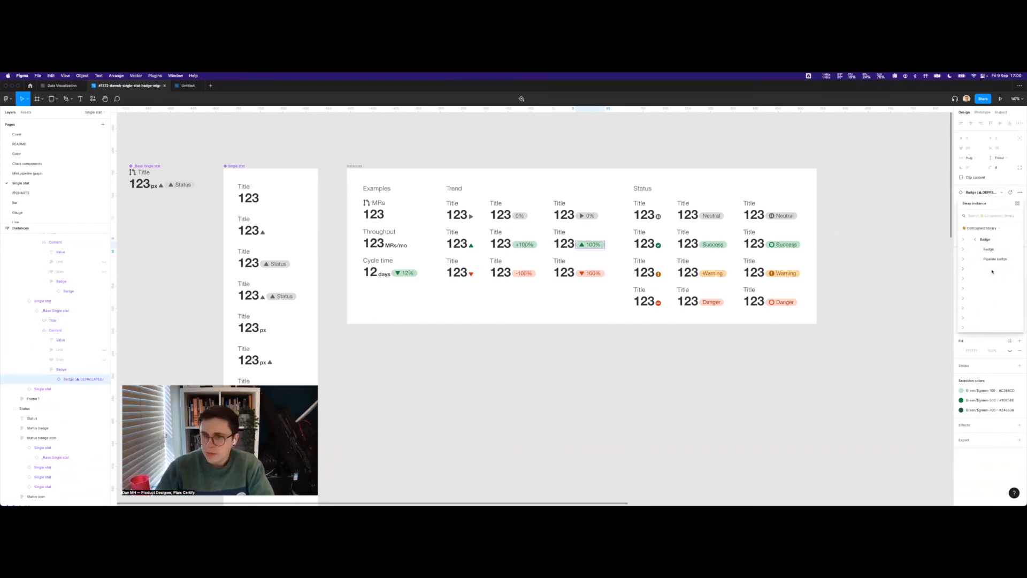
click(991, 250)
Set the positive 100% Trend badge to the Success variant with a 12px upward trend icon.
click(996, 217)
click(1001, 239)
click(1001, 243)
click(1000, 252)
click(1001, 253)
click(967, 300)
click(974, 377)
click(983, 329)
Swap the deprecated badge in the negative 100% Trend stat with a badge icon for Badge.
click(592, 274)
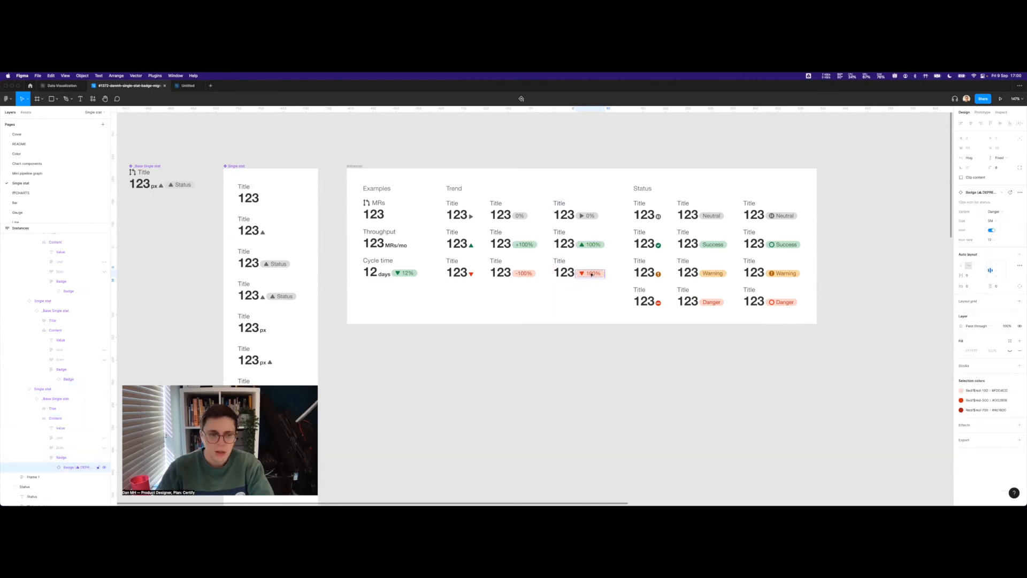
click(978, 193)
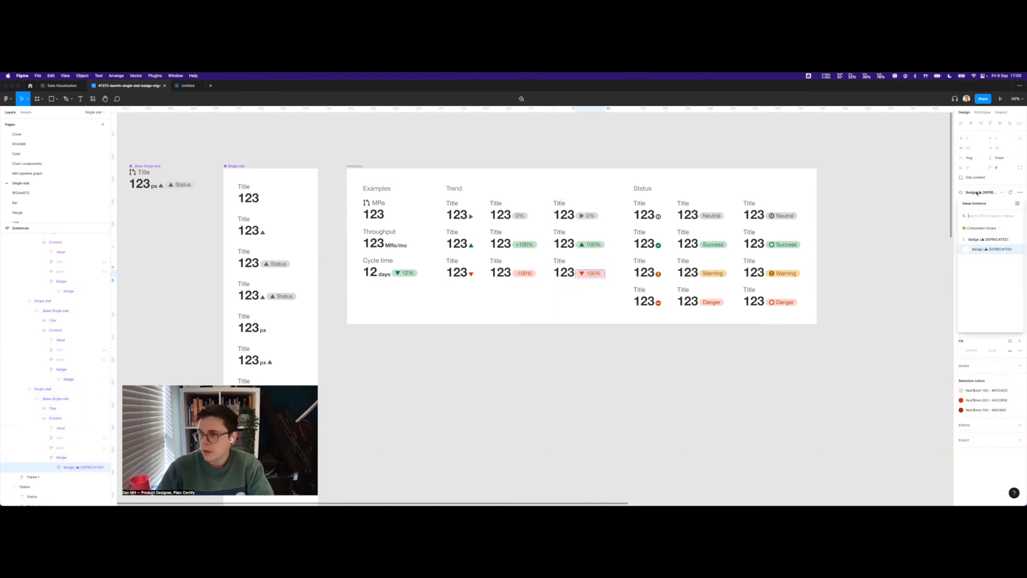
click(966, 241)
click(986, 270)
click(978, 249)
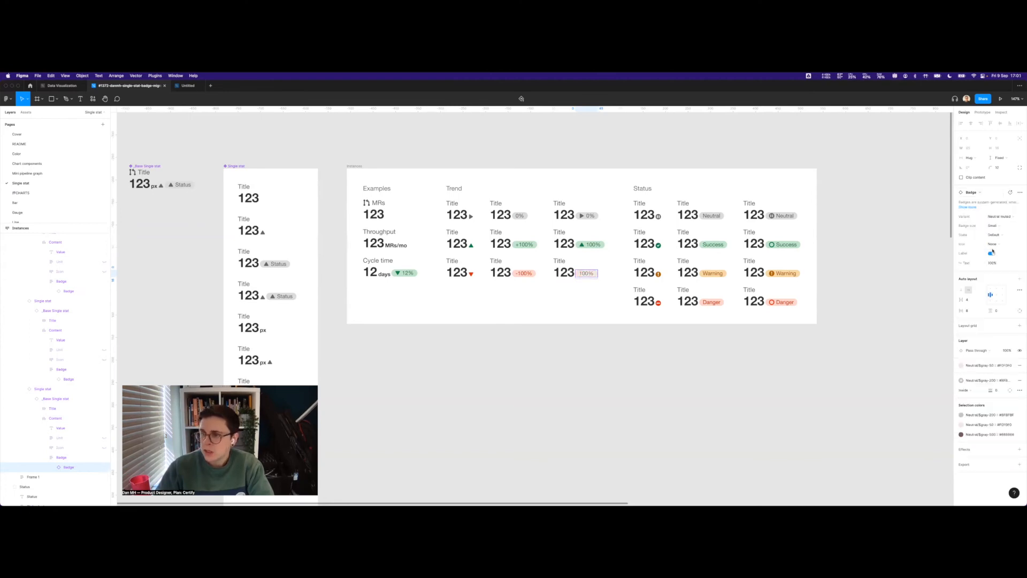
Set the negative 100% Trend badge to the Danger variant with a 12px downward trend icon.
click(1010, 215)
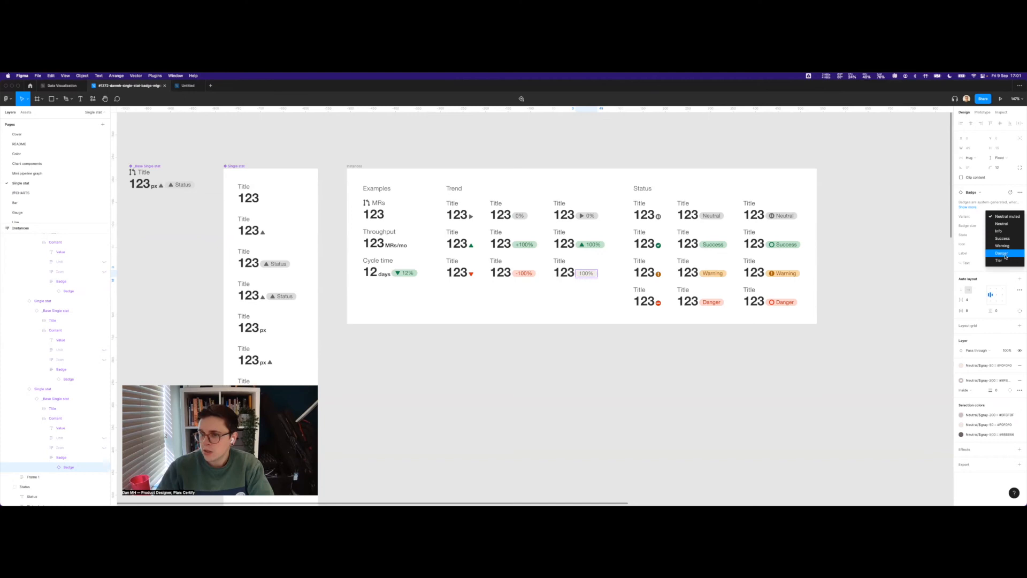
click(1005, 257)
click(1002, 245)
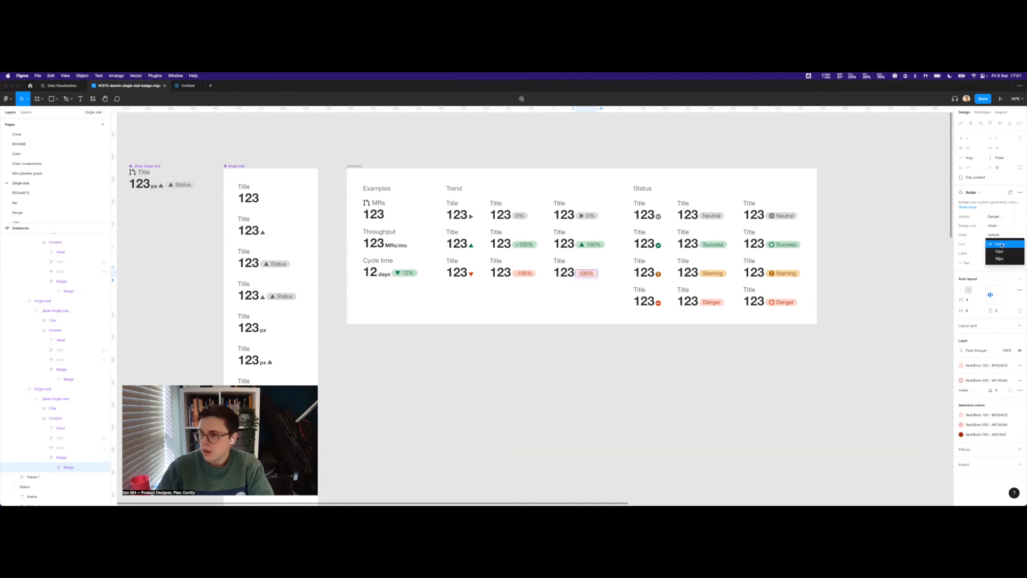
click(1009, 255)
click(1006, 253)
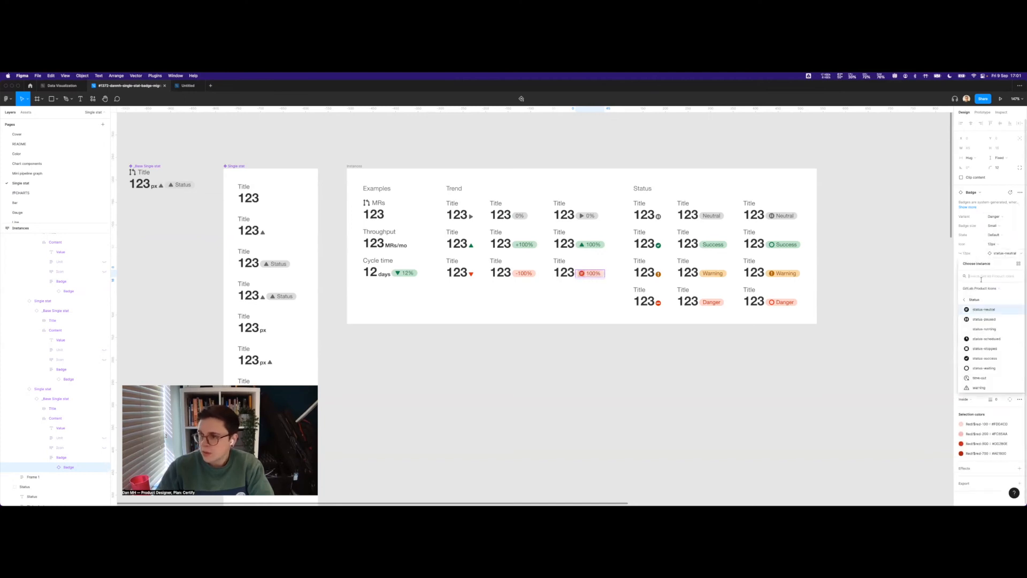
click(979, 377)
click(993, 310)
Swap the deprecated badge in the icon-free Neutral Status stat for Badge and set its variant to Neutral.
scroll(643, 223, right, 3)
click(644, 222)
double_click(644, 222)
double_click(645, 223)
double_click(646, 222)
double_click(646, 223)
click(982, 192)
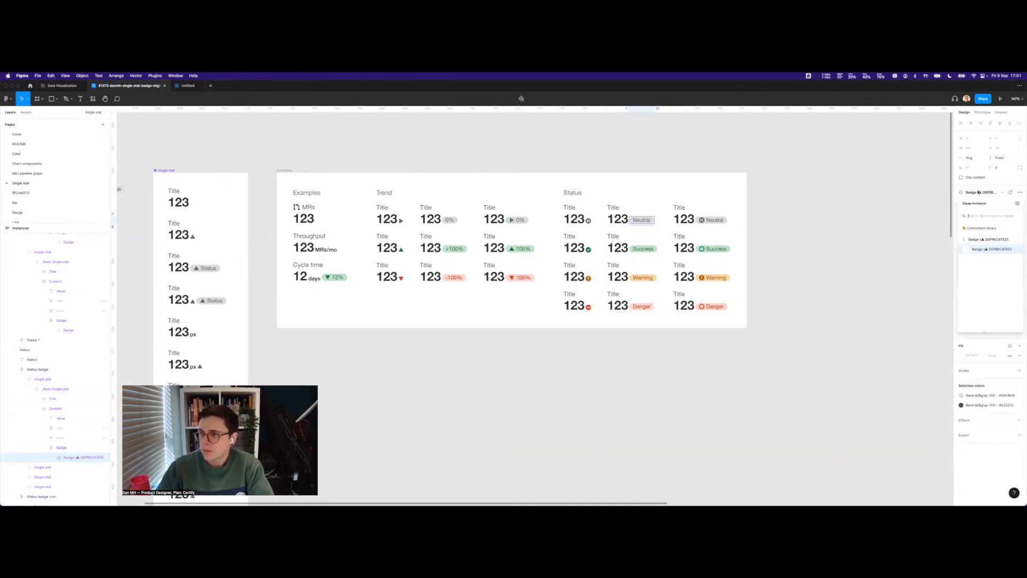
click(1000, 216)
click(998, 225)
Swap the deprecated badge in the icon-free Success Status stat for Badge with the Success variant.
double_click(643, 250)
double_click(643, 249)
double_click(643, 250)
click(981, 192)
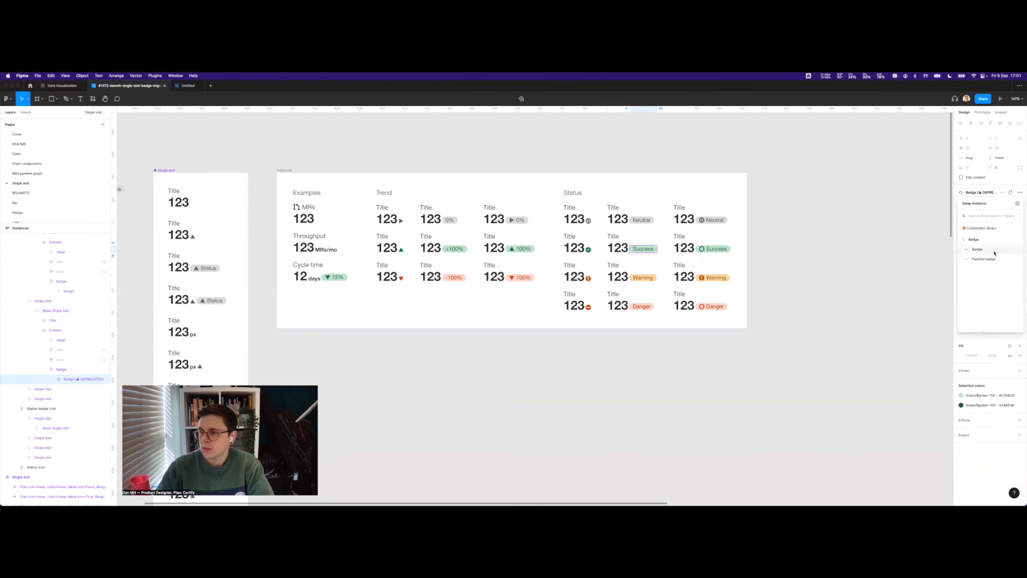
click(992, 268)
Swap the deprecated badge in the icon-free Warning Status stat for Badge and set its variant to Warning.
click(643, 278)
click(988, 192)
click(981, 239)
click(992, 268)
click(991, 252)
click(999, 216)
click(999, 246)
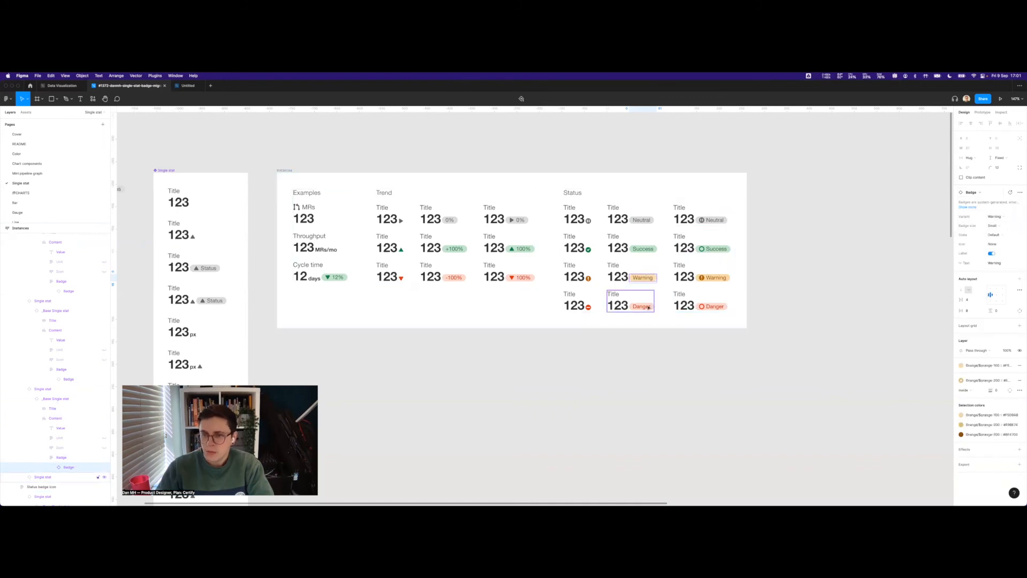
Swap the deprecated badge in the icon-free Danger Status stat for Badge and set its variant to Danger.
super+click(641, 306)
click(975, 194)
click(974, 238)
click(977, 262)
click(979, 251)
click(999, 217)
click(999, 252)
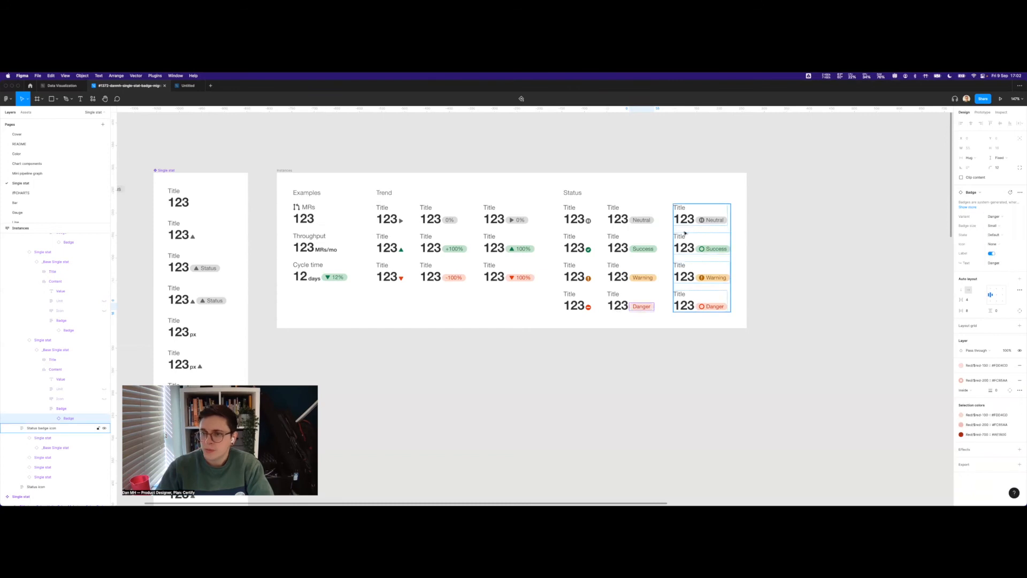
Swap the deprecated badge in the Success Status stat with icon for Badge, using the Success variant and the smaller icon size.
double_click(722, 221)
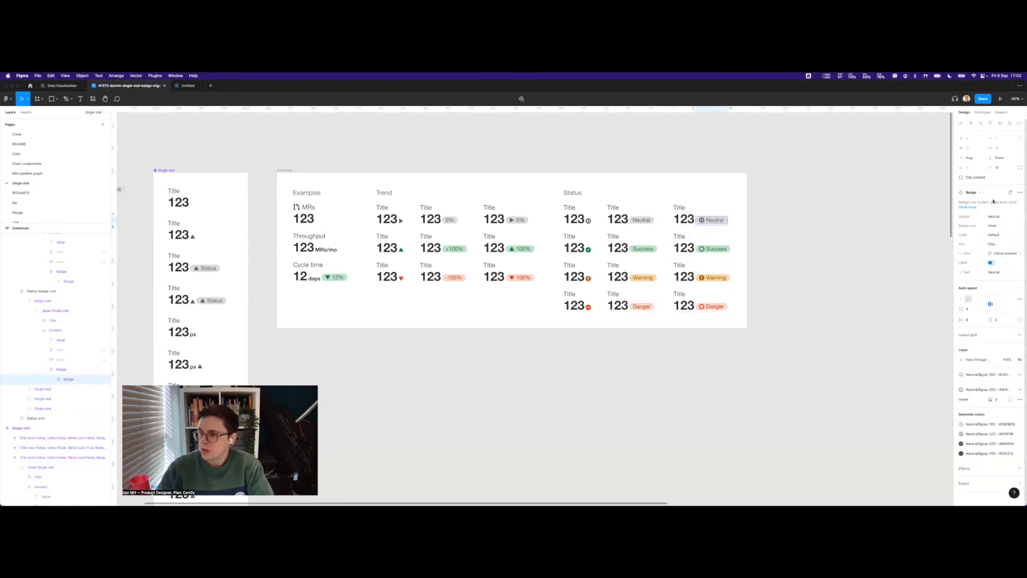
click(720, 250)
click(720, 250)
click(719, 250)
click(981, 192)
click(967, 240)
click(982, 268)
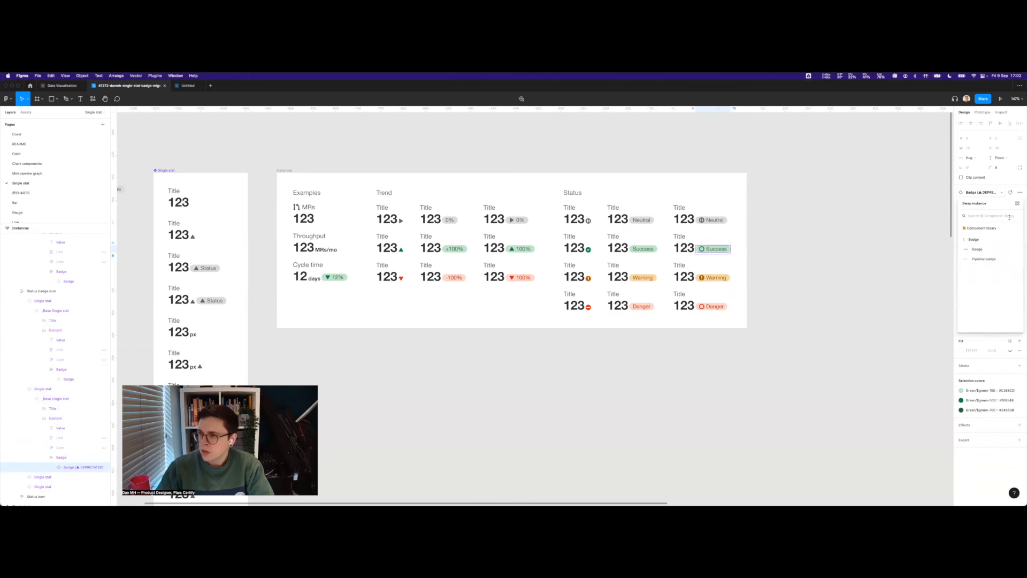
click(977, 249)
click(1001, 217)
click(1011, 238)
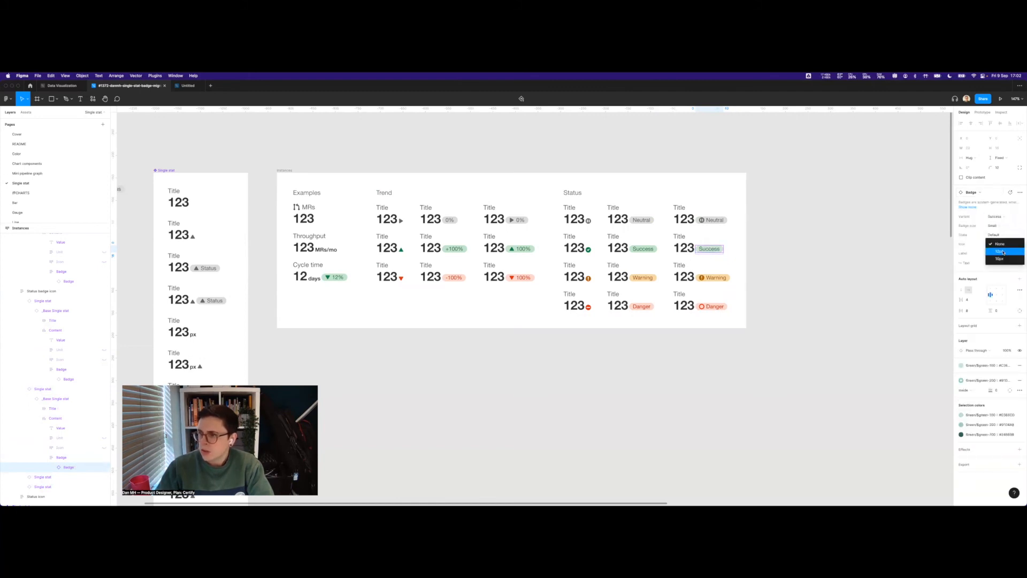
click(1004, 252)
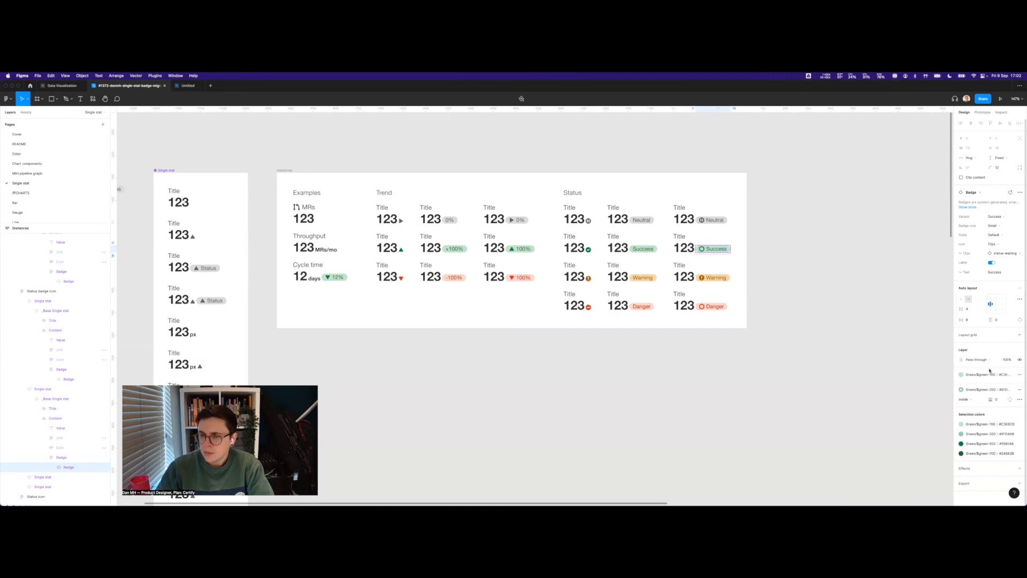
Swap the deprecated badge in the Warning Status stat with icon for Badge, using the Warning variant and an exclamation icon.
double_click(716, 278)
double_click(715, 278)
double_click(716, 278)
click(988, 192)
click(989, 239)
click(991, 259)
click(1001, 249)
click(1004, 216)
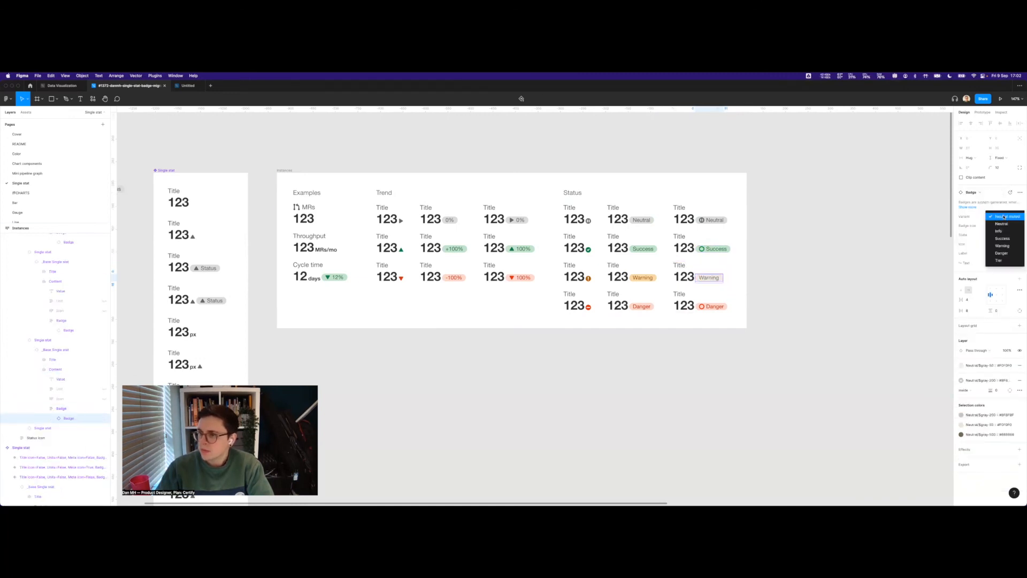
click(1002, 246)
click(1007, 253)
click(983, 336)
Swap the deprecated badge in the Danger Status stat with icon for Badge, using the smaller icon size and Danger variant.
click(711, 306)
click(1002, 192)
click(743, 306)
double_click(720, 306)
double_click(721, 306)
double_click(721, 307)
click(1002, 192)
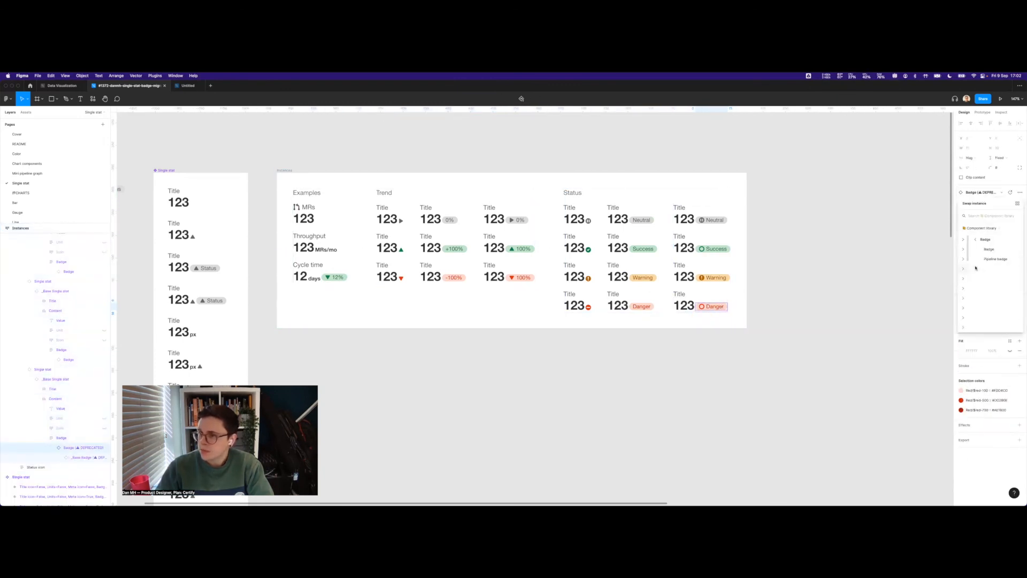
click(989, 250)
click(993, 244)
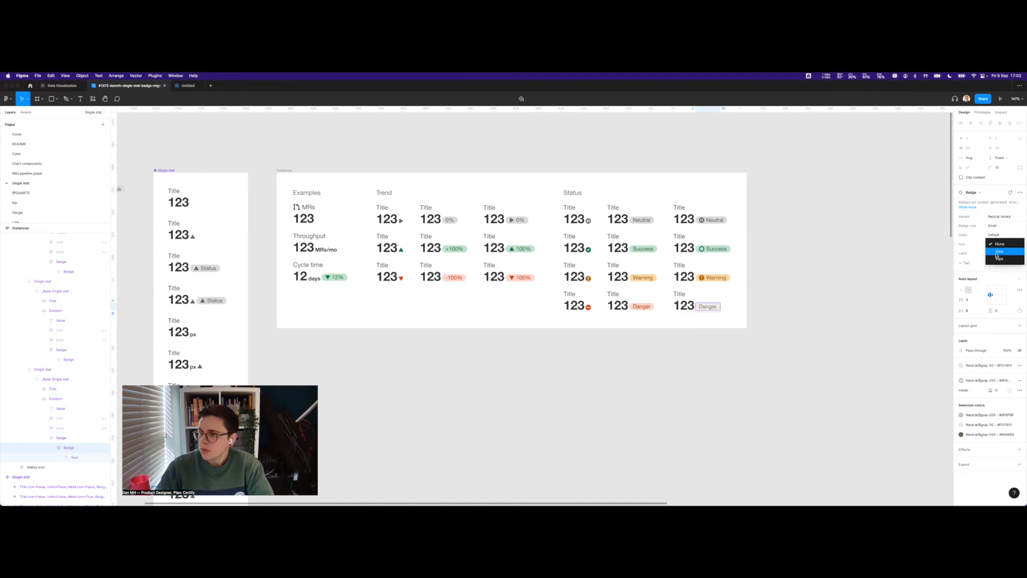
click(997, 253)
click(1011, 215)
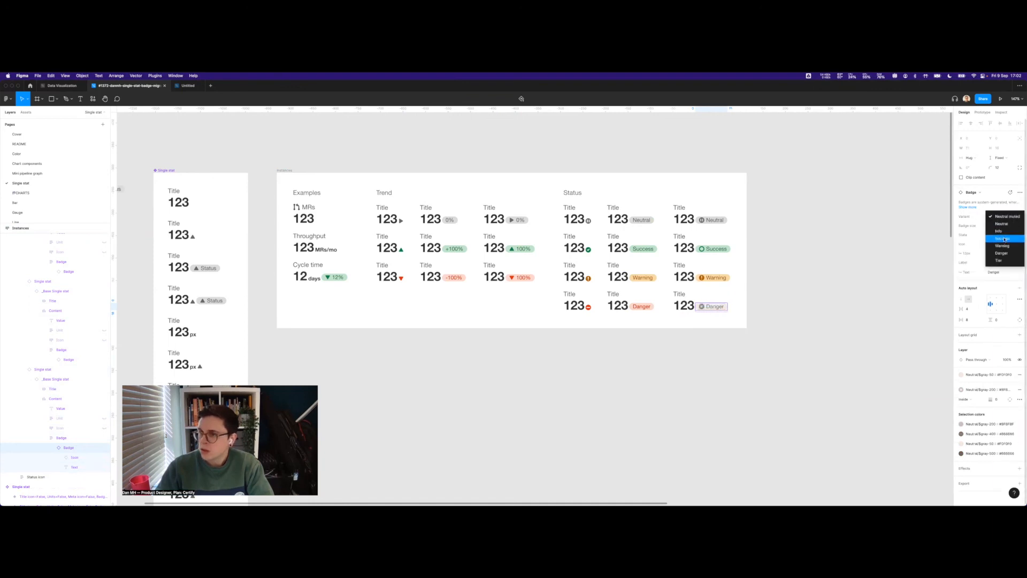
click(1004, 254)
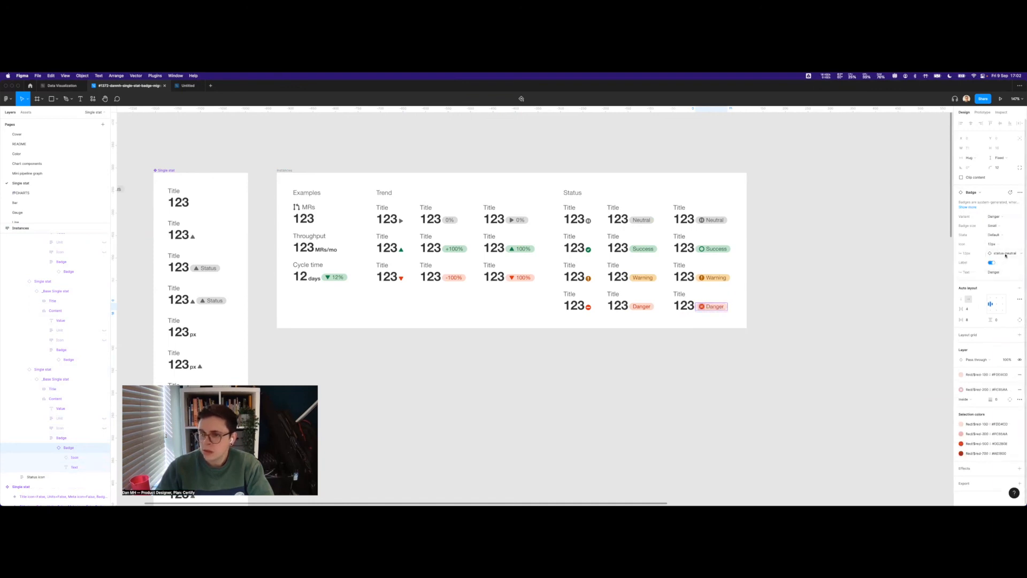
Check the Danger badge's icon against the baseline snapshot and set the new badge's icon to status-waiting.
click(1005, 254)
scroll(737, 419, down, 2)
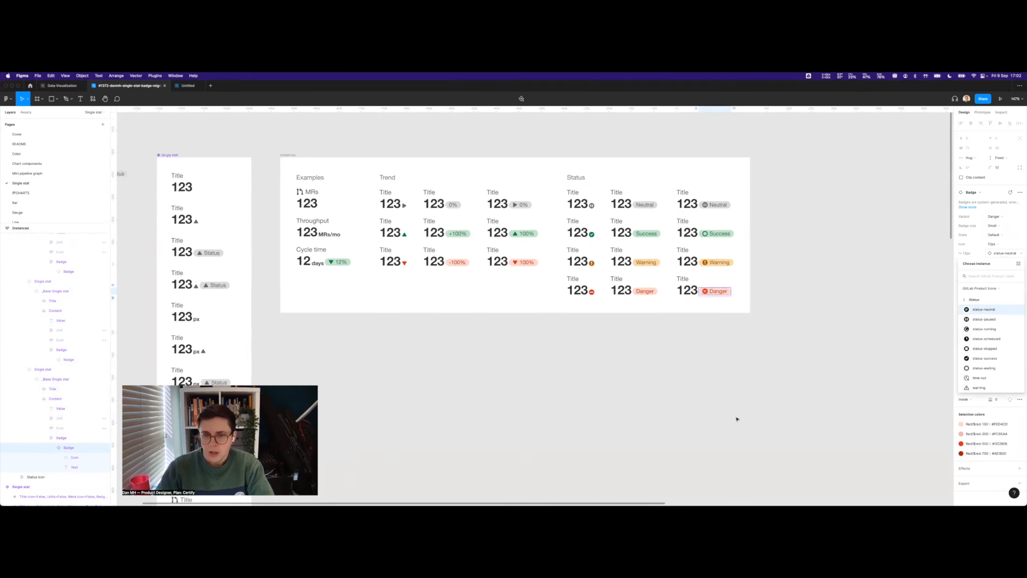
scroll(737, 419, down, 10)
scroll(737, 419, right, 10)
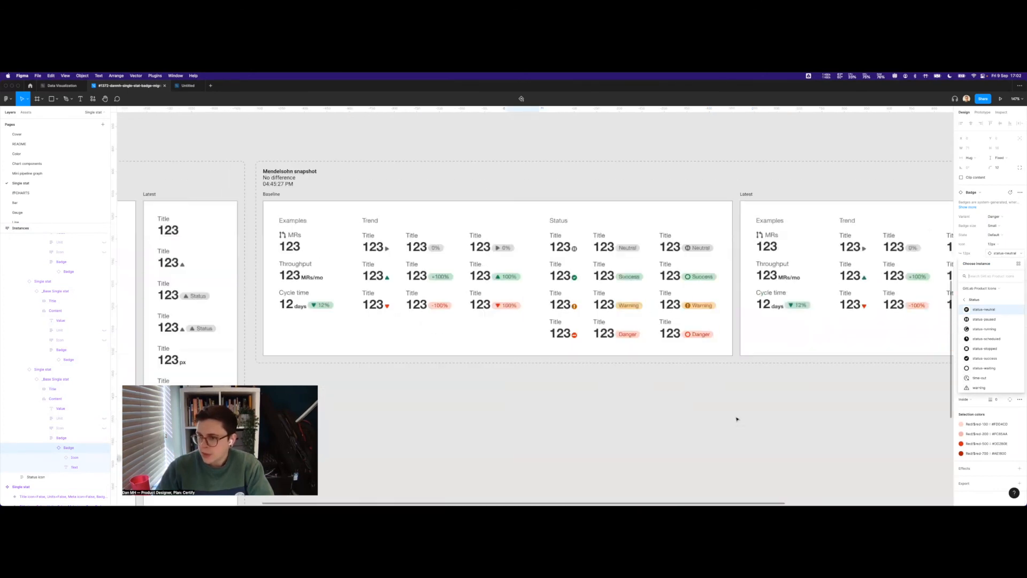
scroll(736, 419, right, 4)
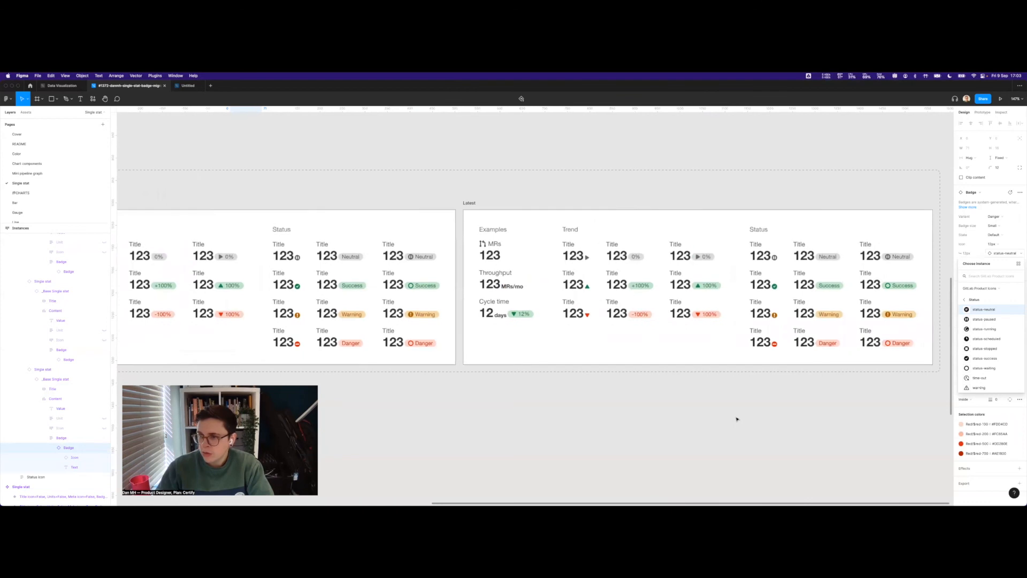
scroll(737, 419, down, 5)
scroll(737, 419, up, 8)
scroll(736, 419, down, 4)
scroll(736, 419, left, 2)
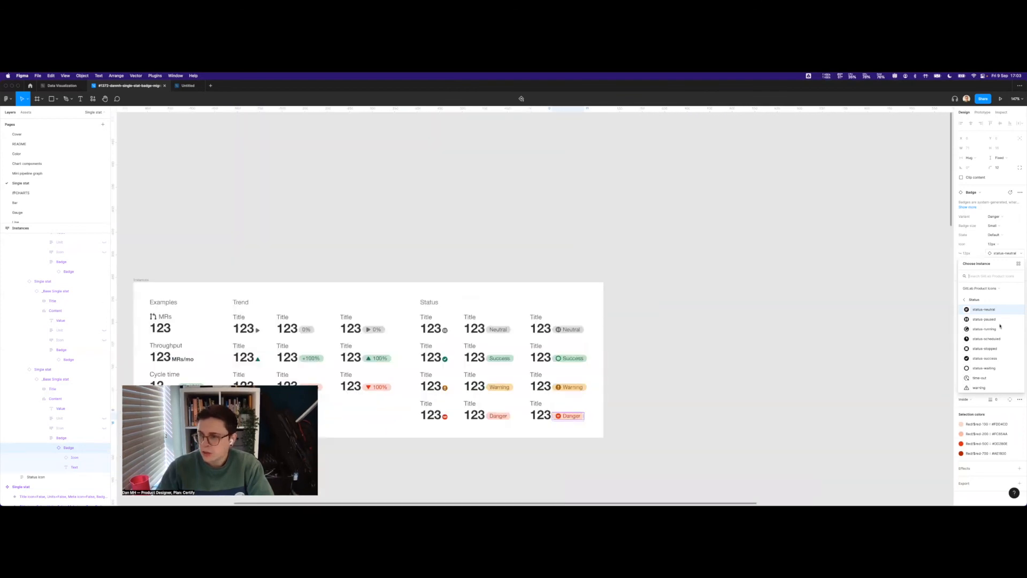
click(984, 369)
click(665, 429)
Start the Select Layers by Name plugin and enter "Badge (⚠️ DEPRICATED)" as the layer name.
scroll(665, 428, down, 10)
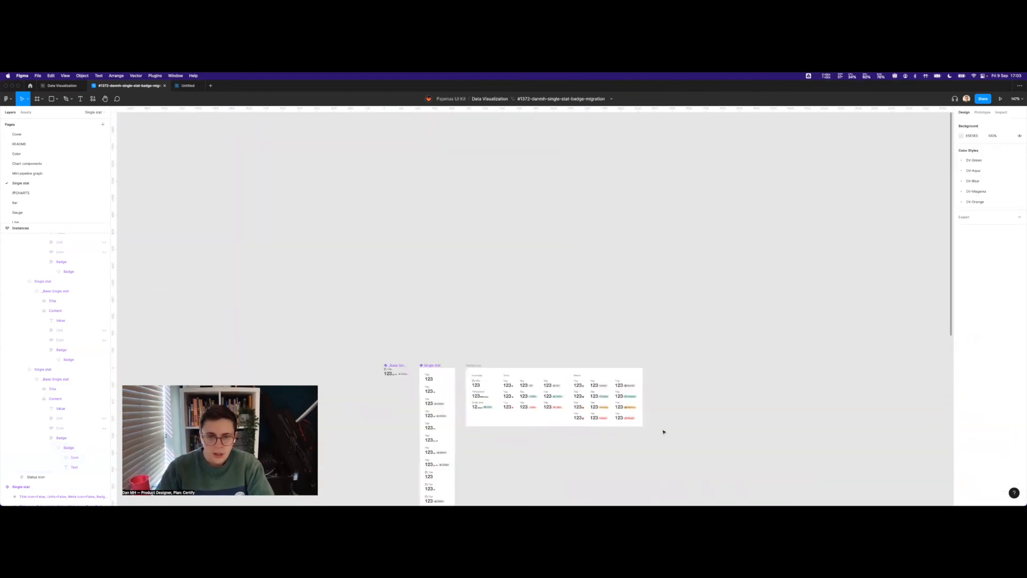
scroll(653, 406, down, 2)
scroll(649, 370, up, 3)
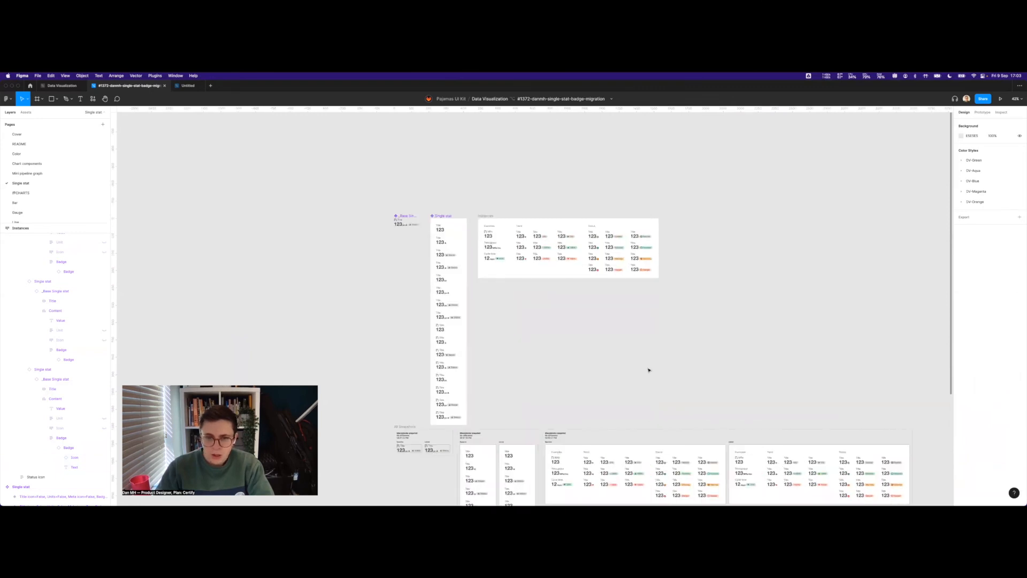
right_click(517, 364)
mouse_move(551, 422)
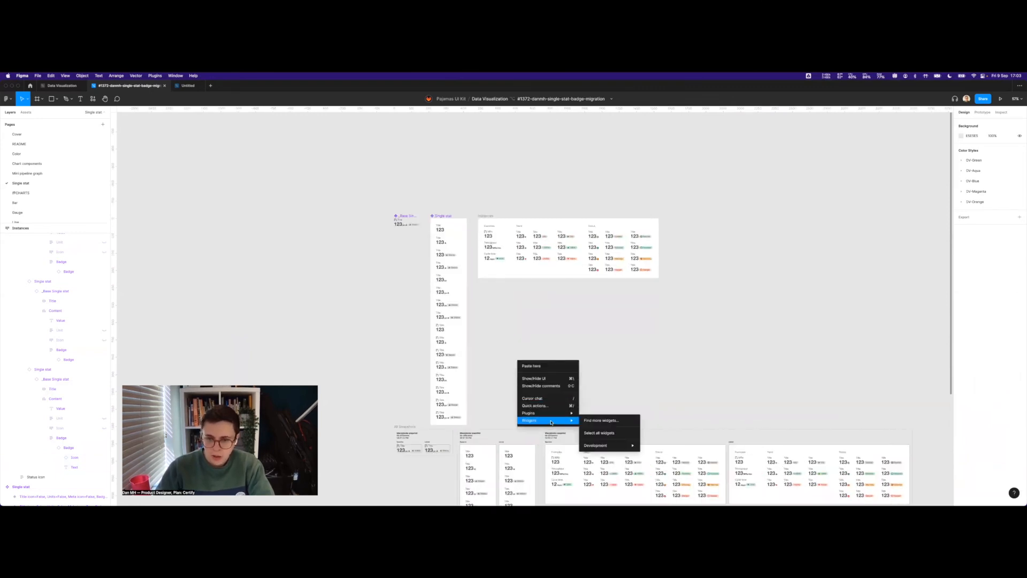
mouse_move(610, 308)
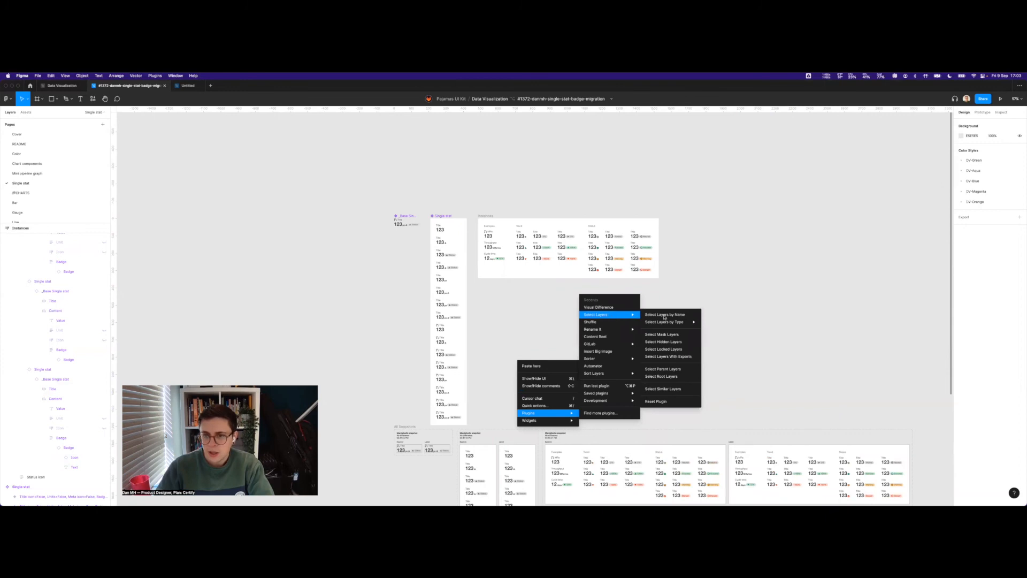
click(674, 318)
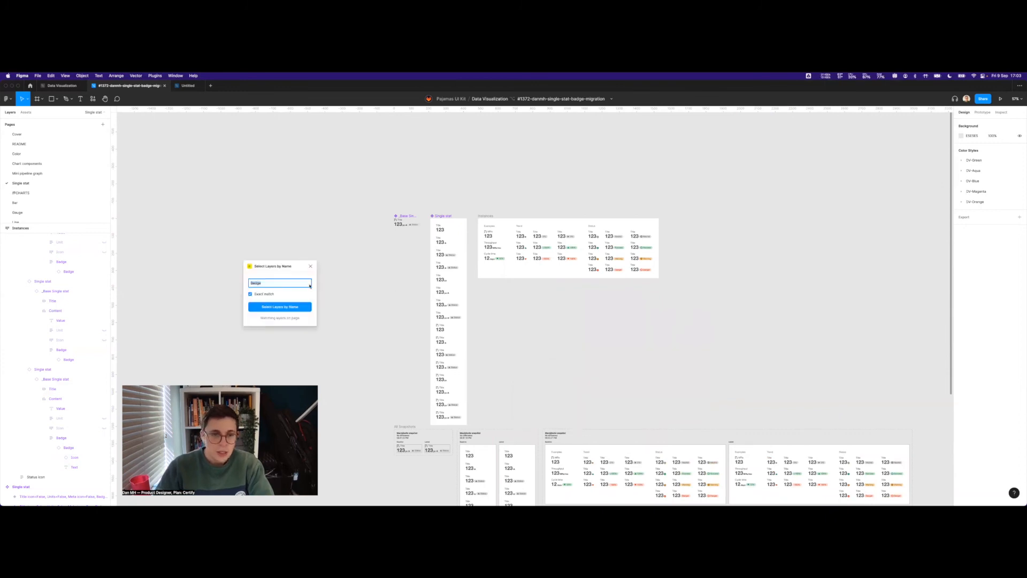
key(ctrl+super+space)
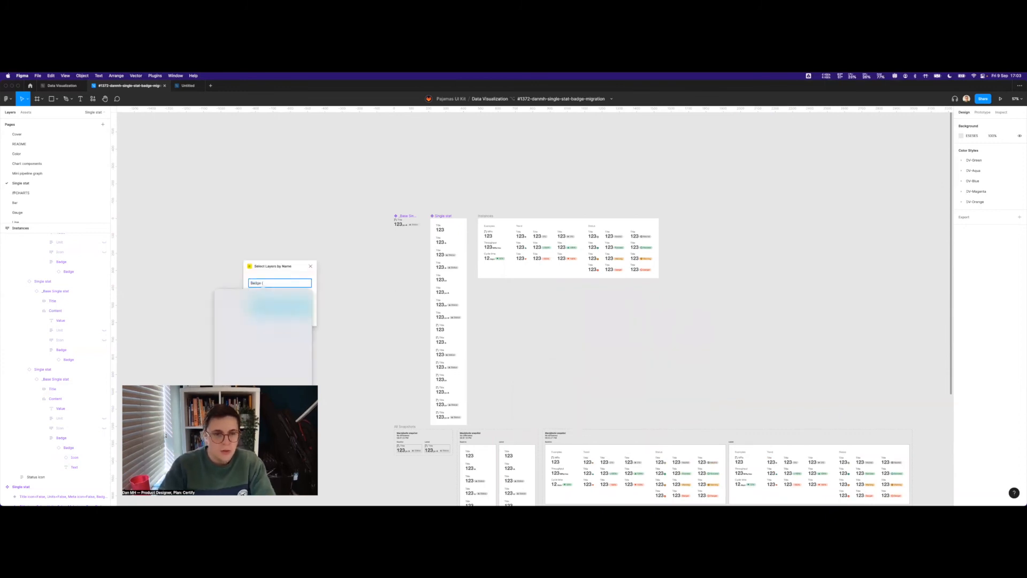
click(245, 324)
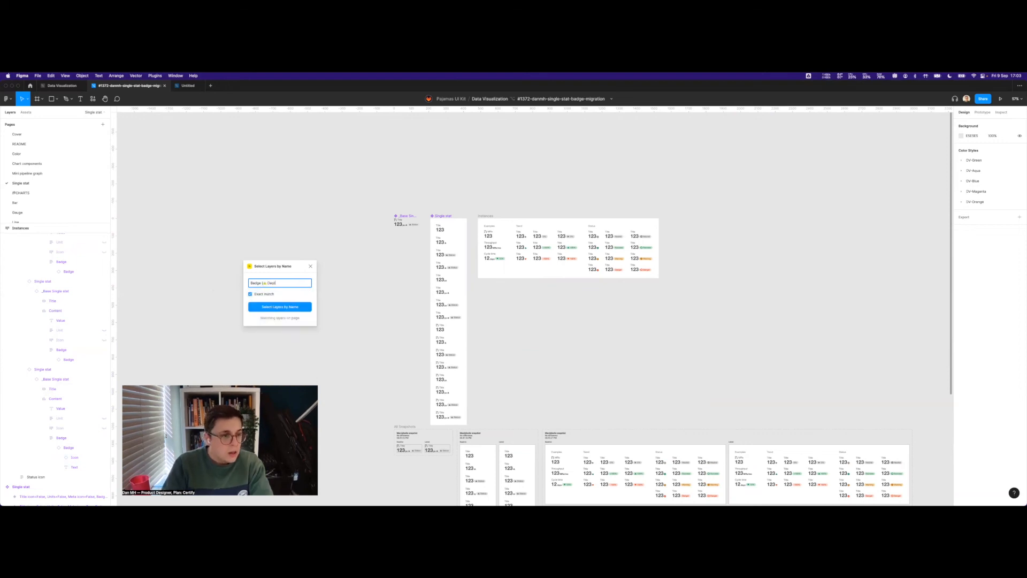
text(DEPRICATED))
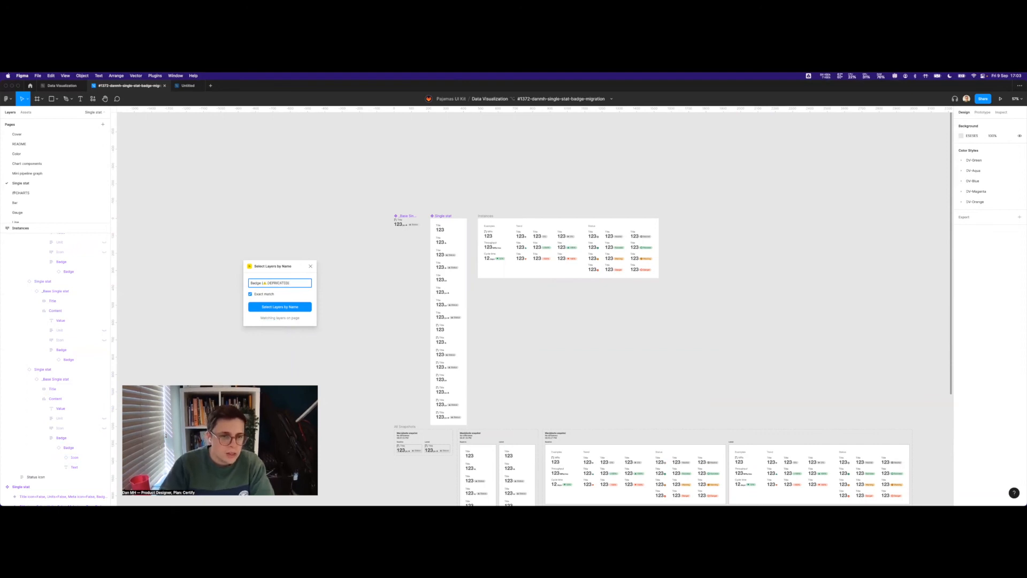
Look up the exact layer name of the deprecated badge inside the Single stat component in the Data Visualization file.
click(62, 86)
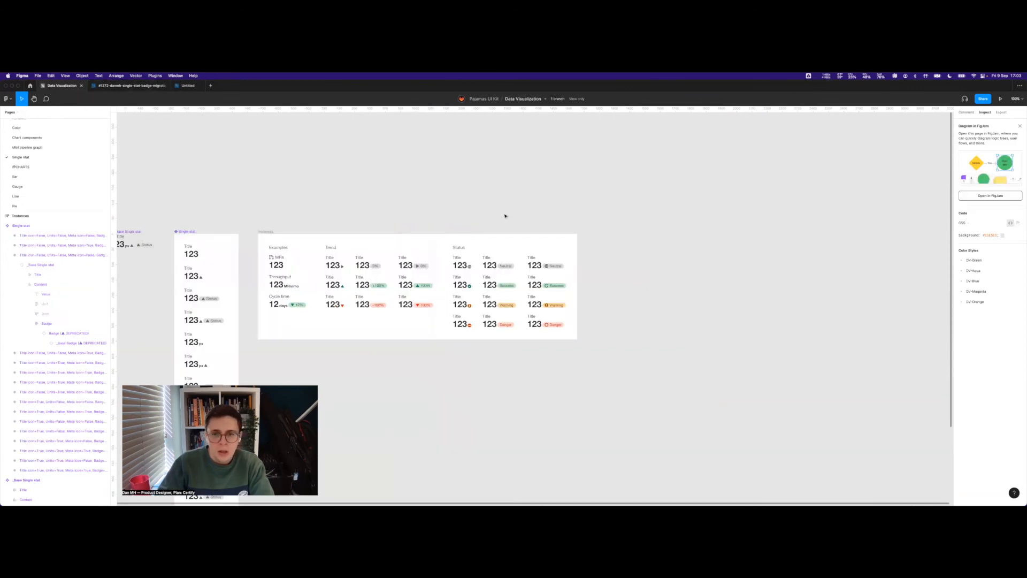
click(507, 288)
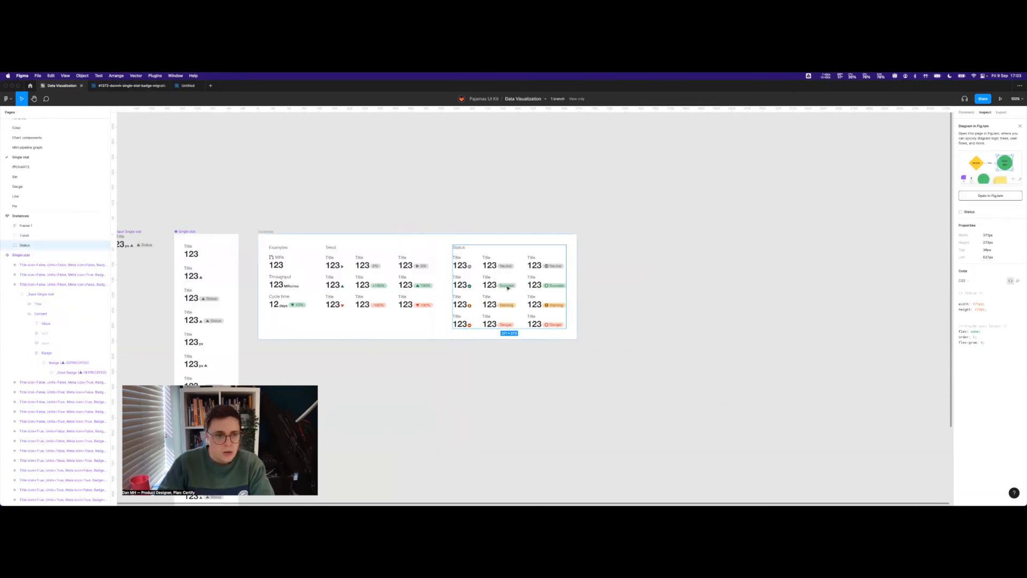
double_click(508, 288)
click(76, 402)
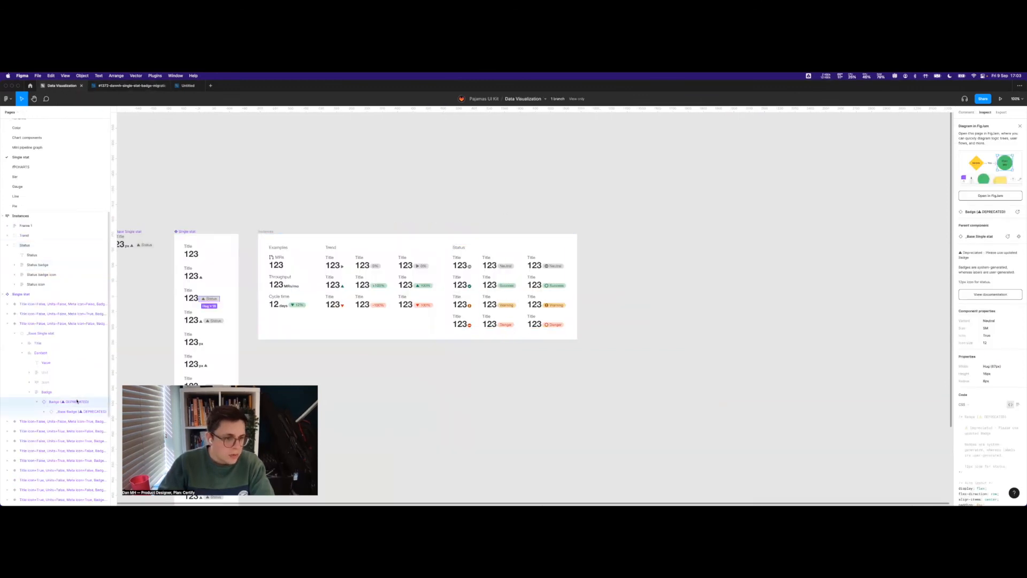
right_click(67, 405)
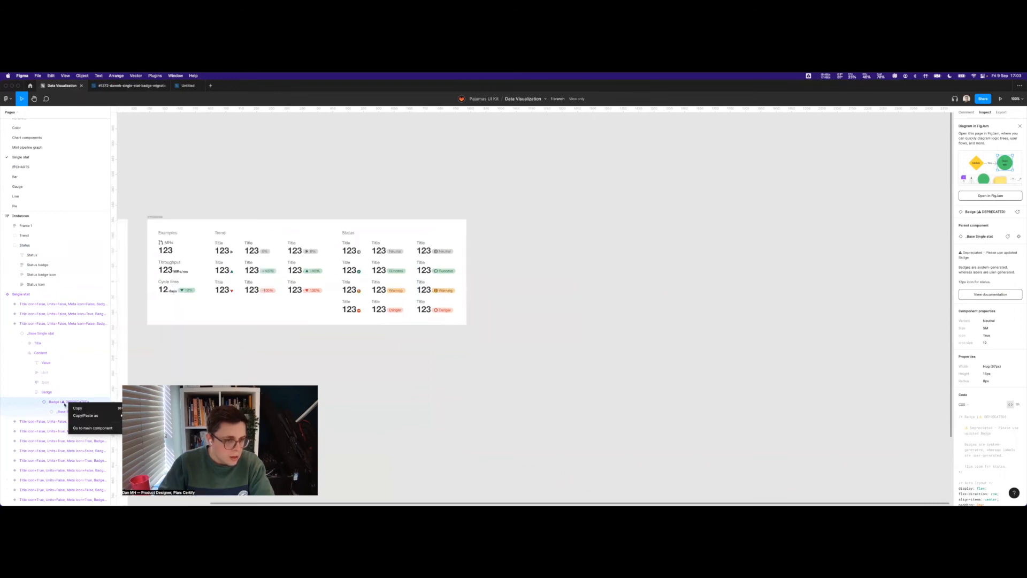
key(Escape)
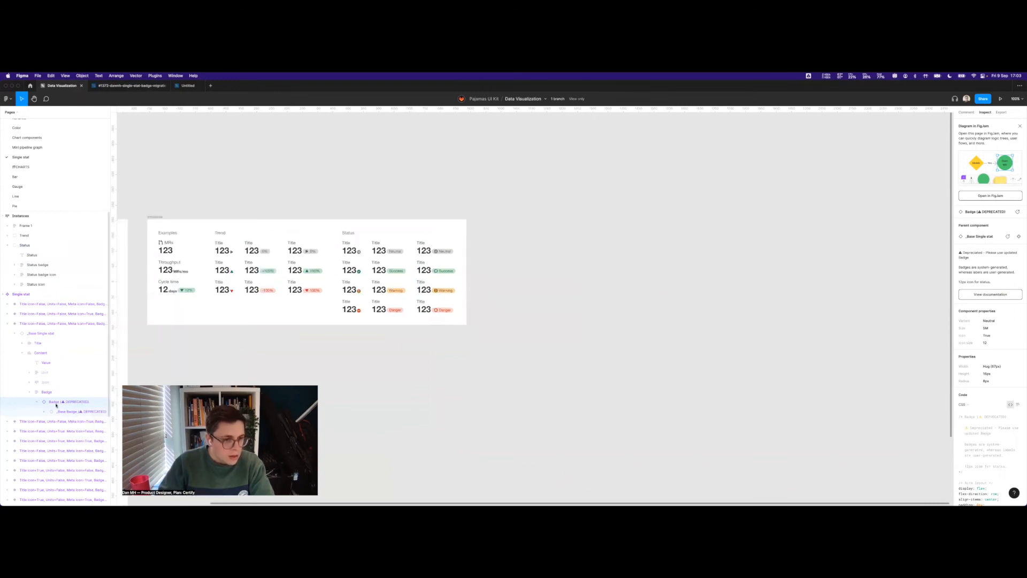
click(81, 396)
click(65, 402)
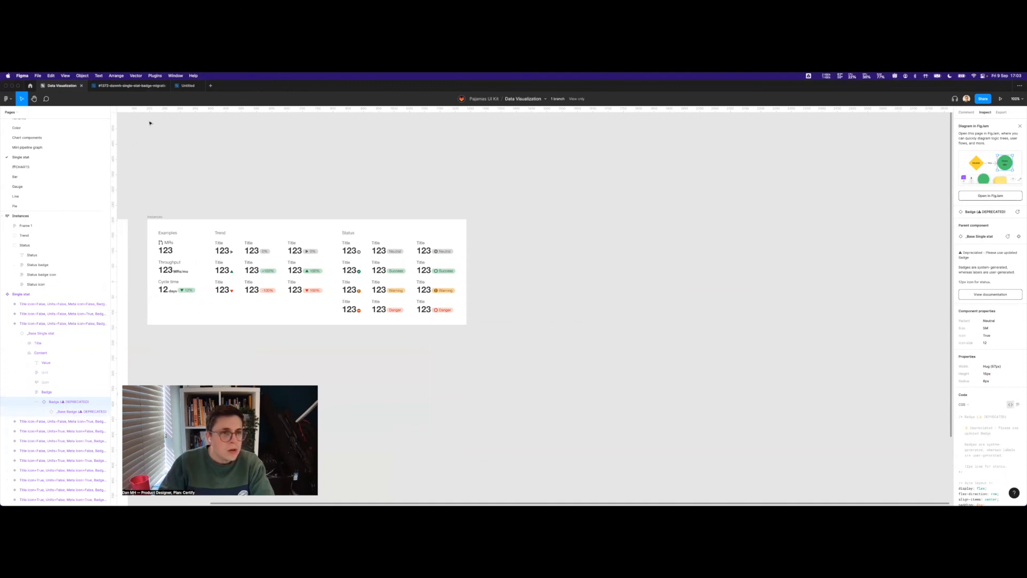
Back in the badge migration branch, correct the plugin's layer name to "Badge (⚠️ DEPRECATED)" and select the exactly matching layers on the page.
click(135, 87)
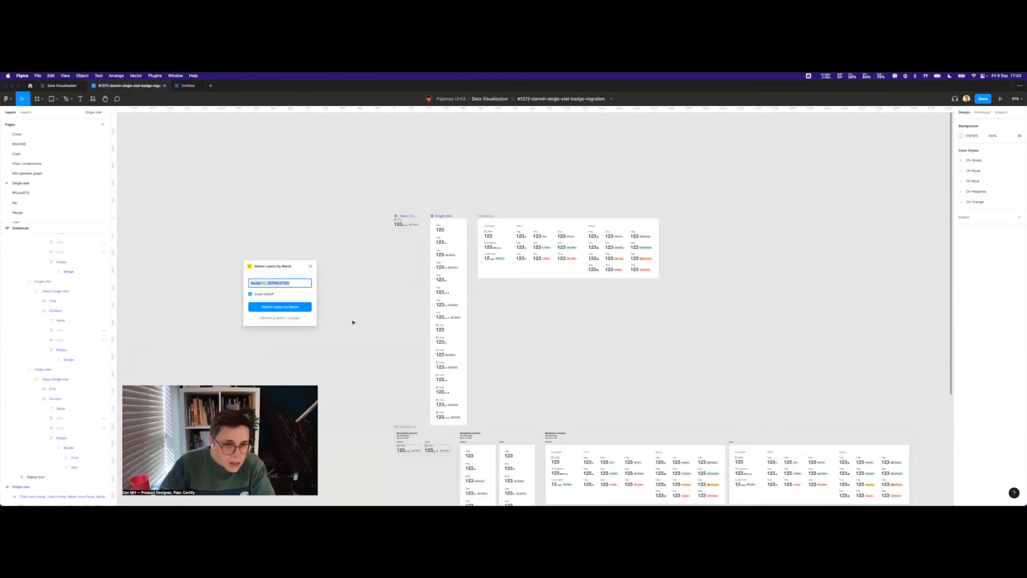
click(65, 86)
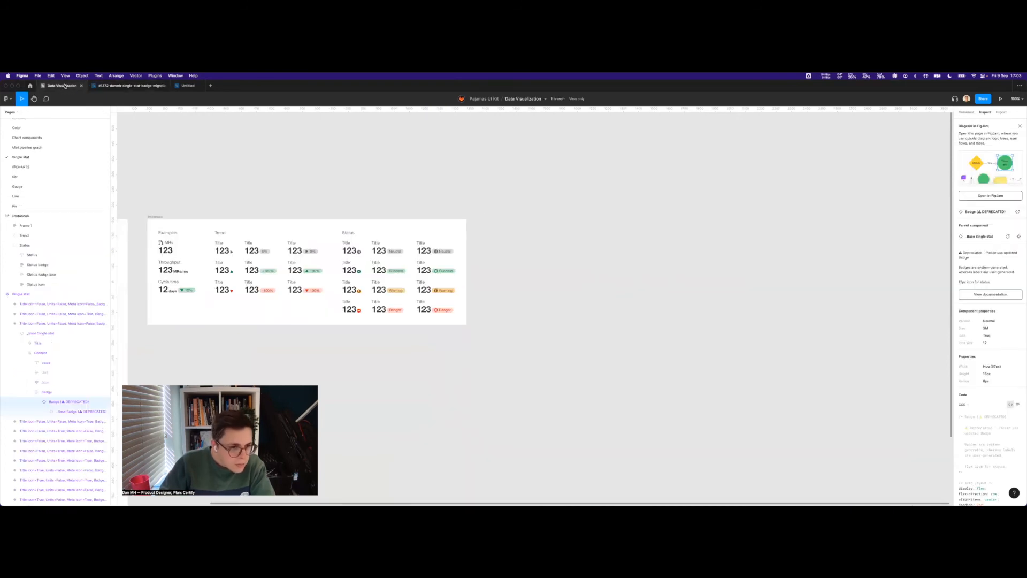
click(95, 84)
click(281, 284)
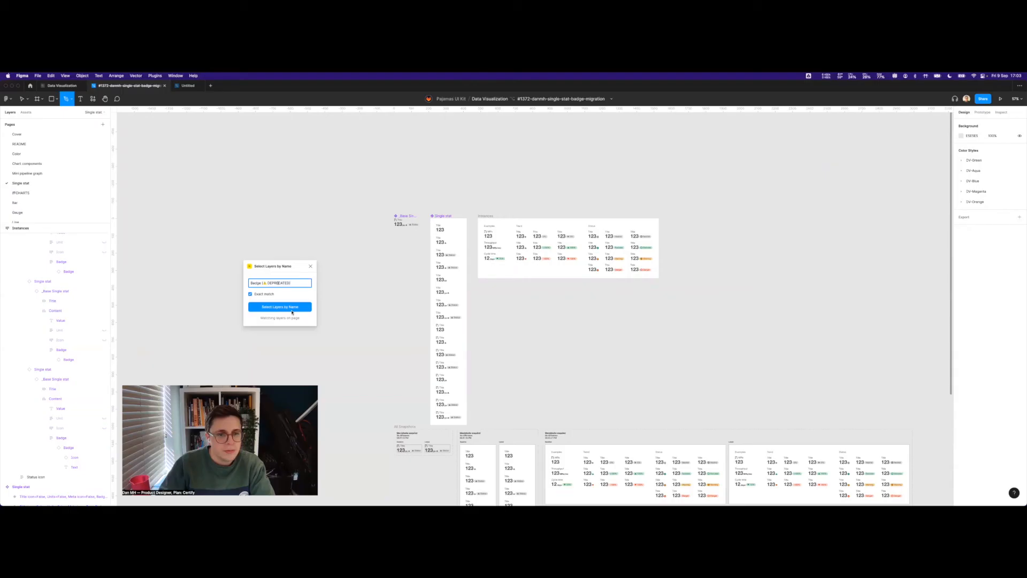
click(294, 308)
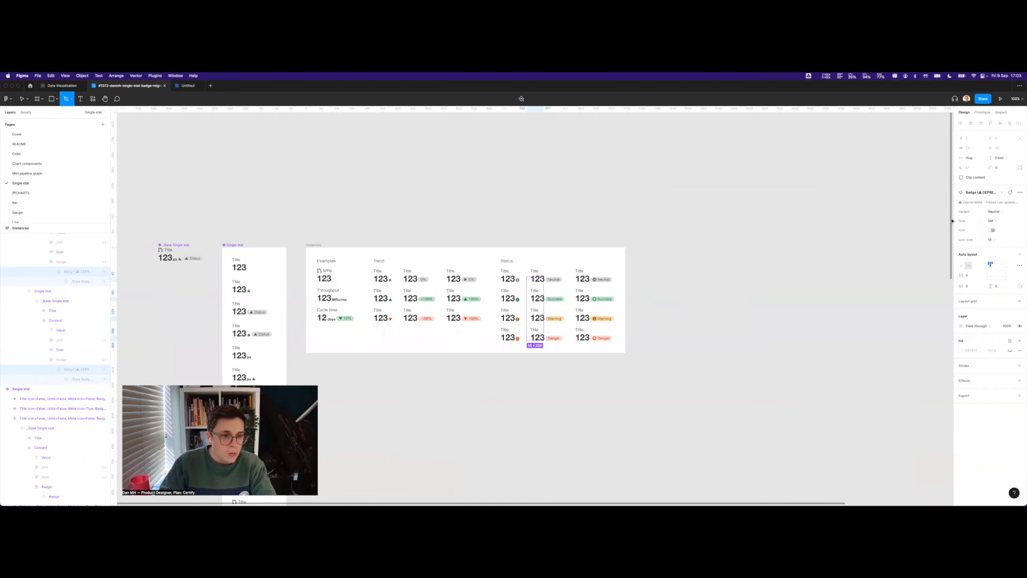
Swap all the selected remaining deprecated badges for Badge from the component library.
click(986, 194)
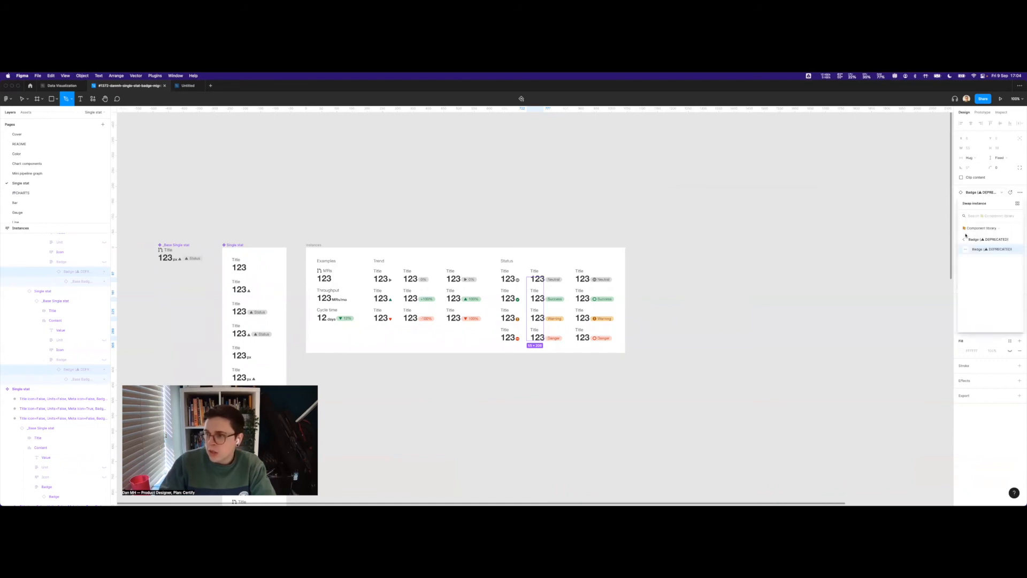
click(1006, 268)
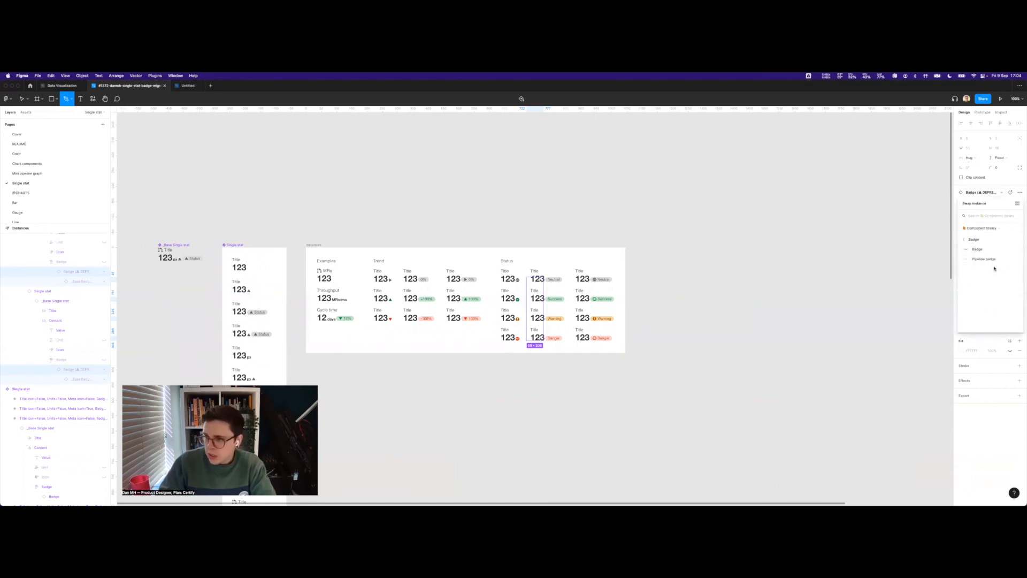
click(997, 251)
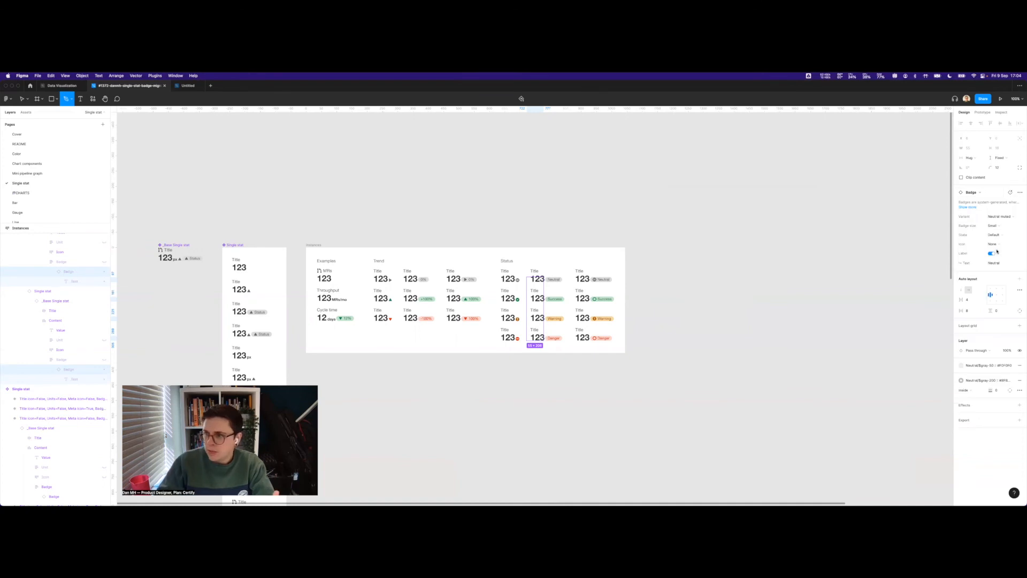
click(706, 288)
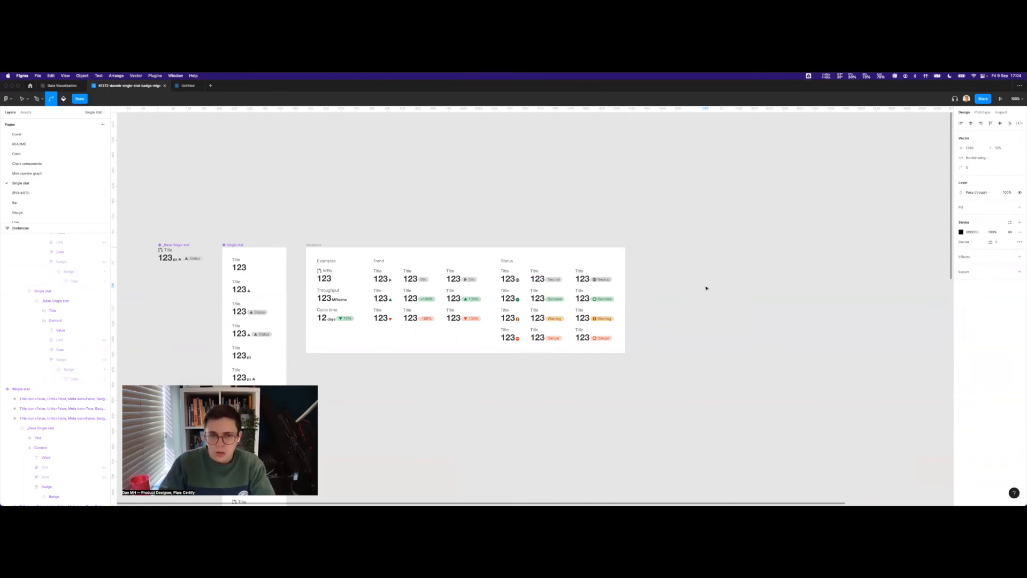
Leave vector editing and search the page for layers exactly named "Badge (⚠️ DEPRECATED)" with the Select Layers by Name plugin.
key(Escape)
key(Escape)
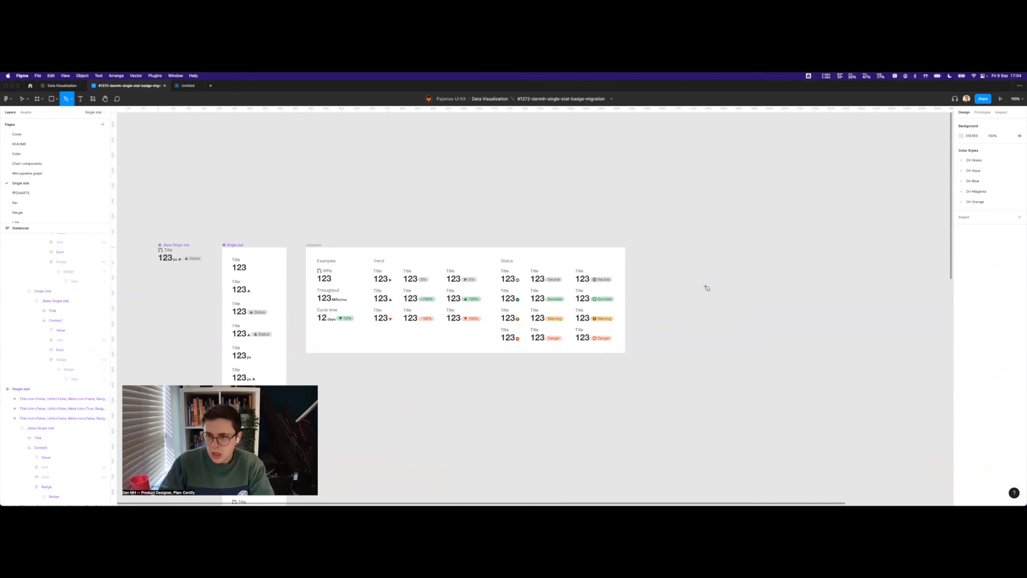
drag(690, 268, 779, 355)
right_click(706, 289)
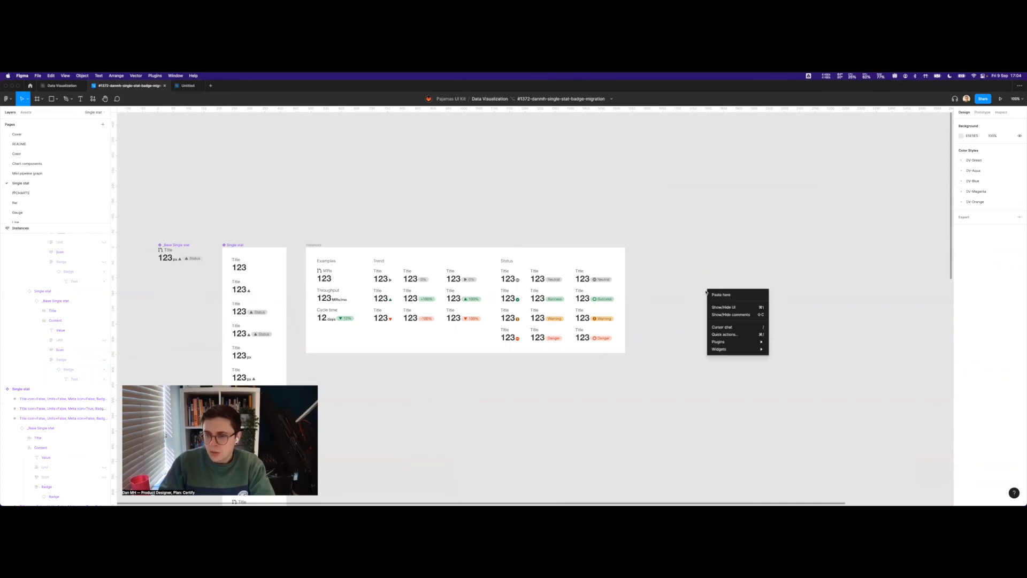
mouse_move(743, 342)
mouse_move(799, 349)
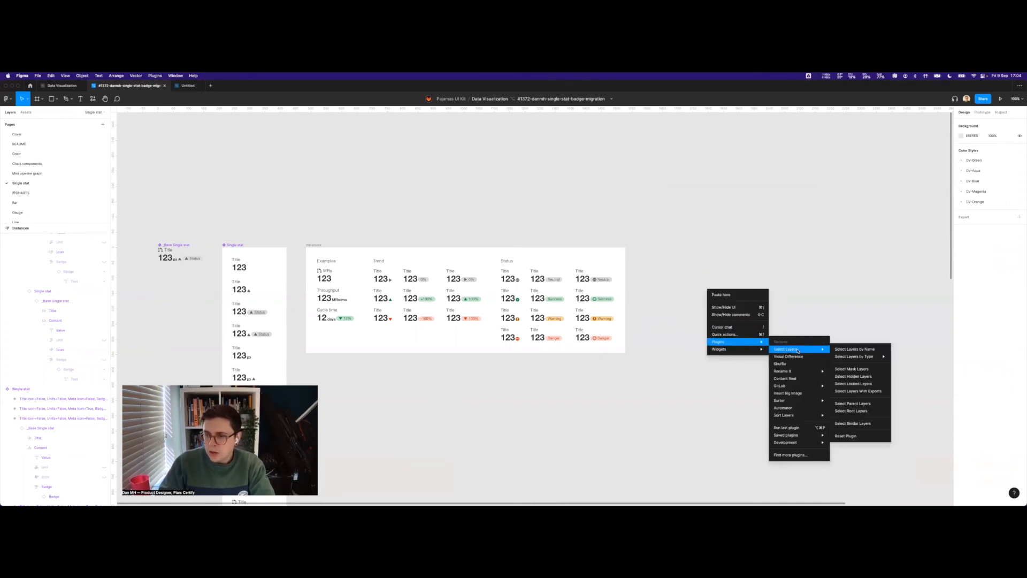
click(858, 350)
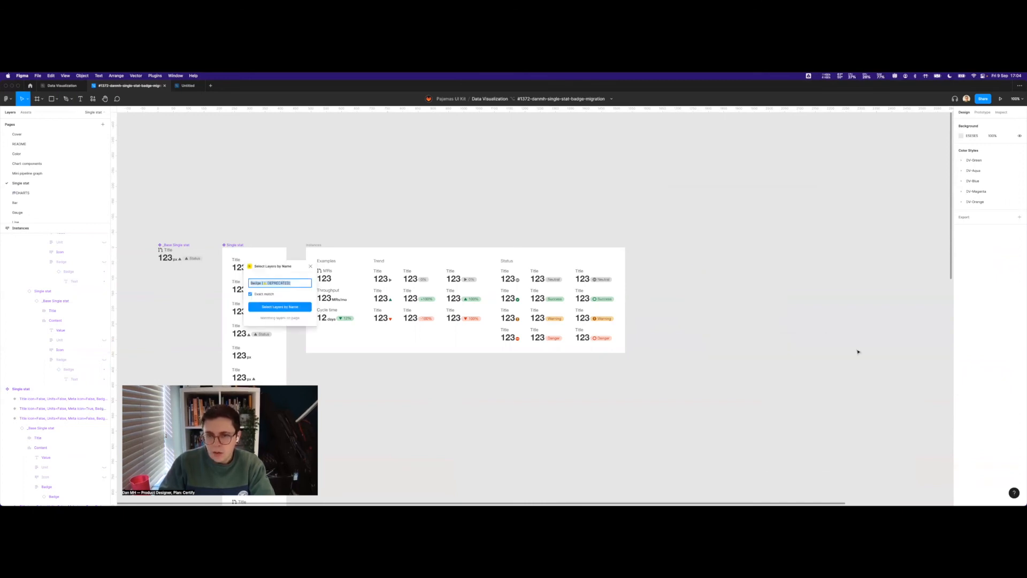
click(280, 309)
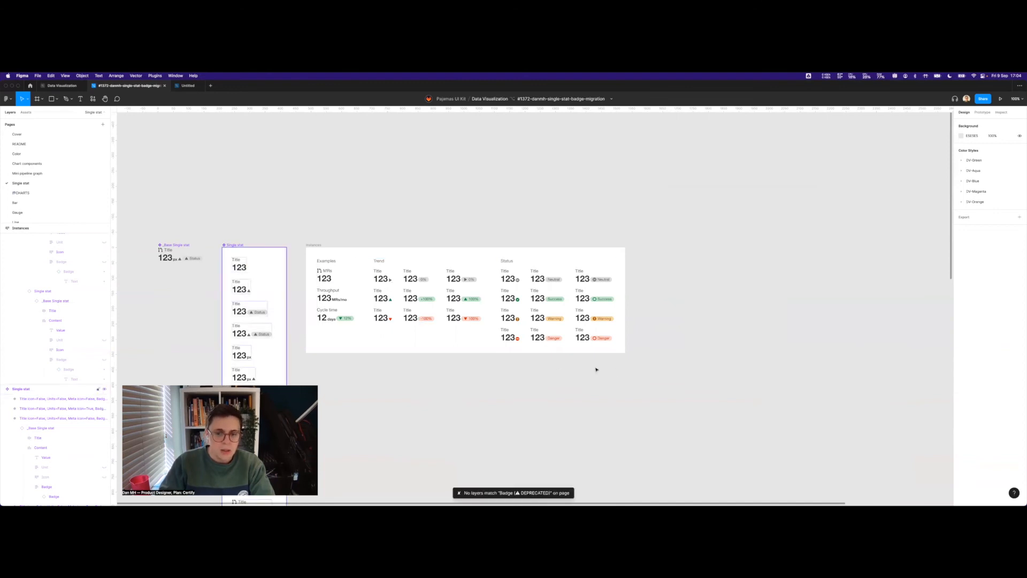
Compare all snapshots of _Base Single stat, Single stat and Instances with the Visual Difference plugin, then close the plugin.
scroll(498, 361, down, 5)
scroll(498, 362, down, 2)
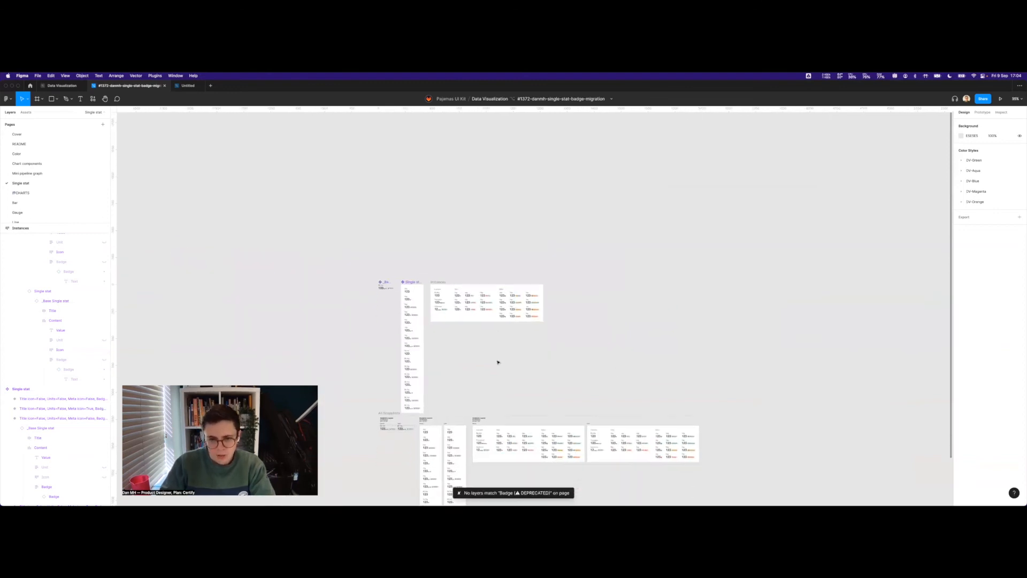
right_click(481, 359)
mouse_move(511, 412)
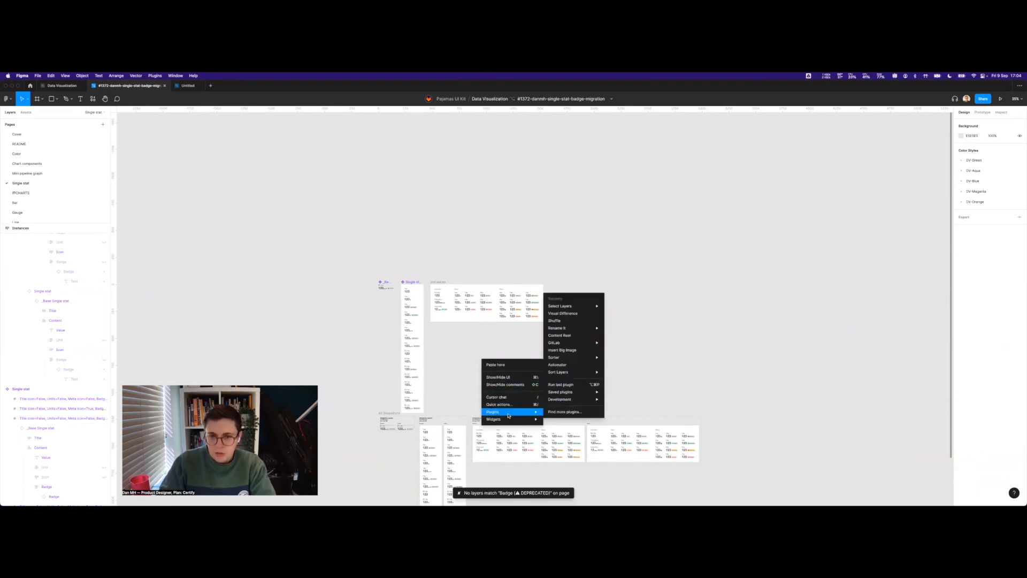
click(588, 313)
click(637, 222)
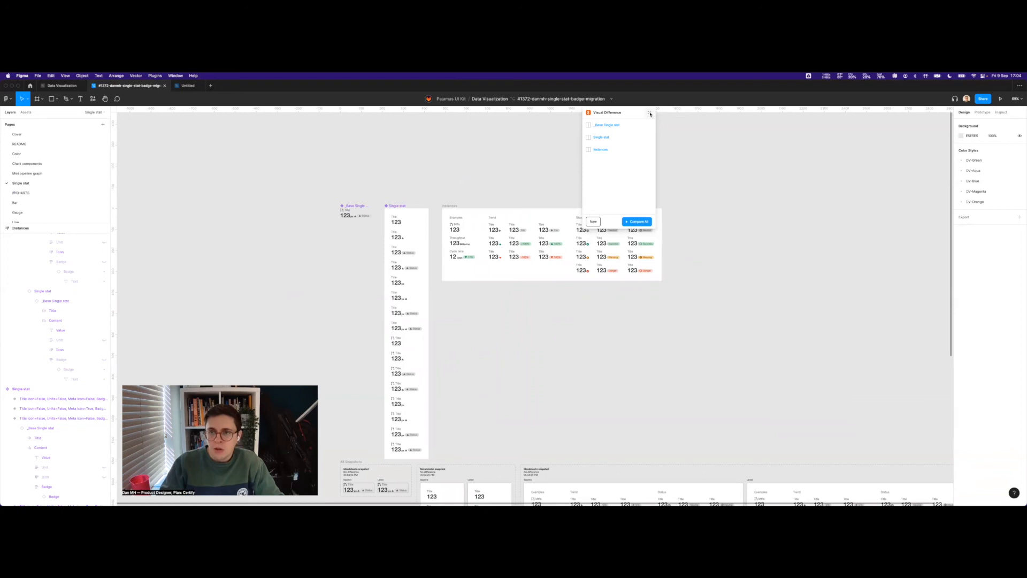
drag(630, 114, 743, 153)
click(756, 153)
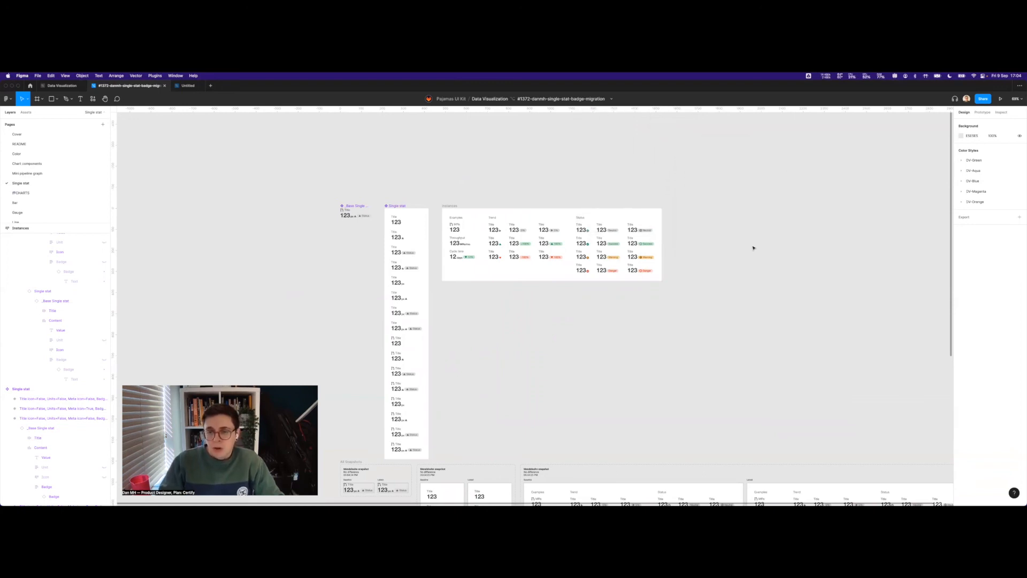